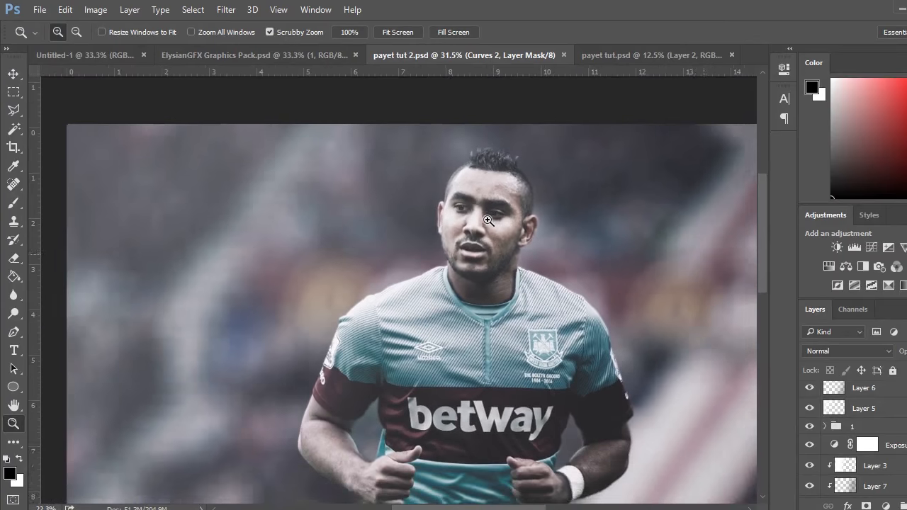
Compare the finished edit in payet tut 2.psd with the unedited photo in payet tut.psd
{"action": "mouse_move", "coordinate": [532, 237]}
{"action": "left_mouse_down"}
{"action": "mouse_move", "coordinate": [494, 239]}
{"action": "mouse_move", "coordinate": [551, 239]}
{"action": "mouse_move", "coordinate": [542, 243]}
{"action": "left_mouse_up"}
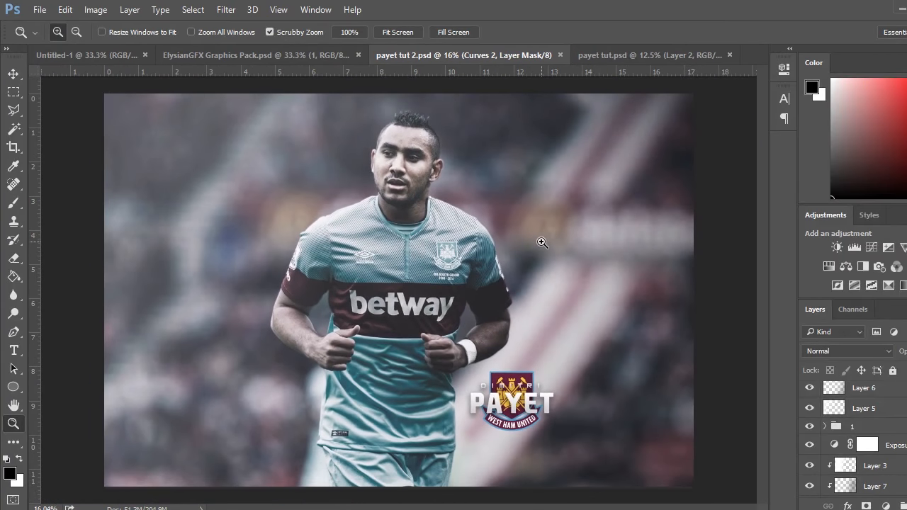
{"action": "left_click", "coordinate": [689, 54]}
{"action": "left_click_drag", "start_coordinate": [421, 127], "coordinate": [443, 129]}
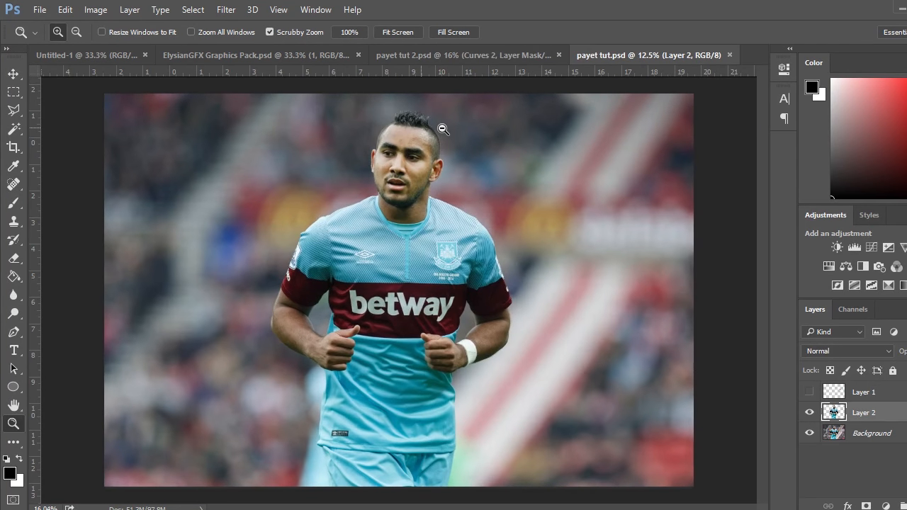
{"action": "left_click", "coordinate": [490, 59]}
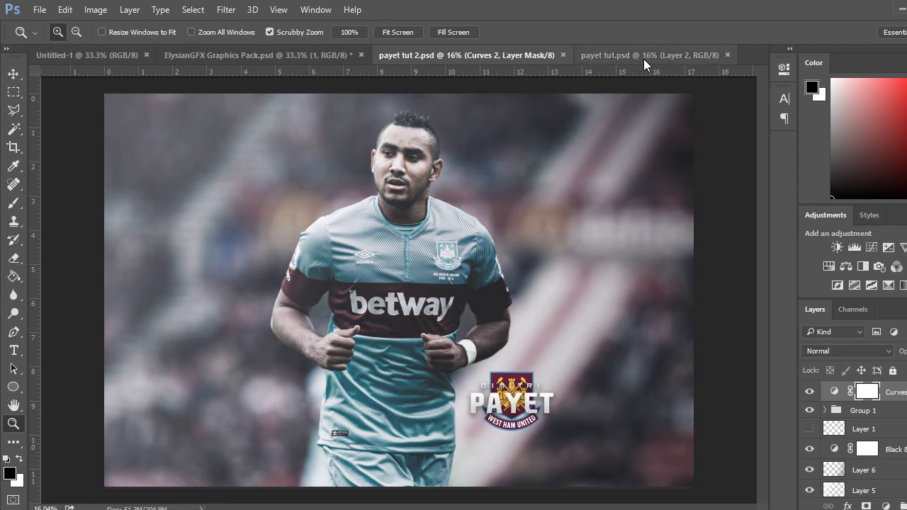
{"action": "left_click", "coordinate": [643, 58]}
{"action": "left_click", "coordinate": [504, 60]}
{"action": "left_click", "coordinate": [595, 56]}
{"action": "left_click", "coordinate": [466, 59]}
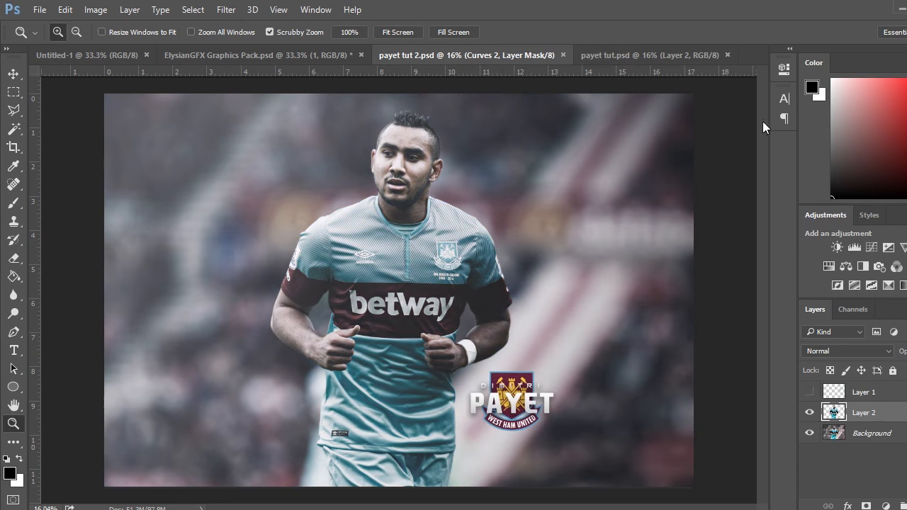
{"action": "left_click", "coordinate": [614, 48]}
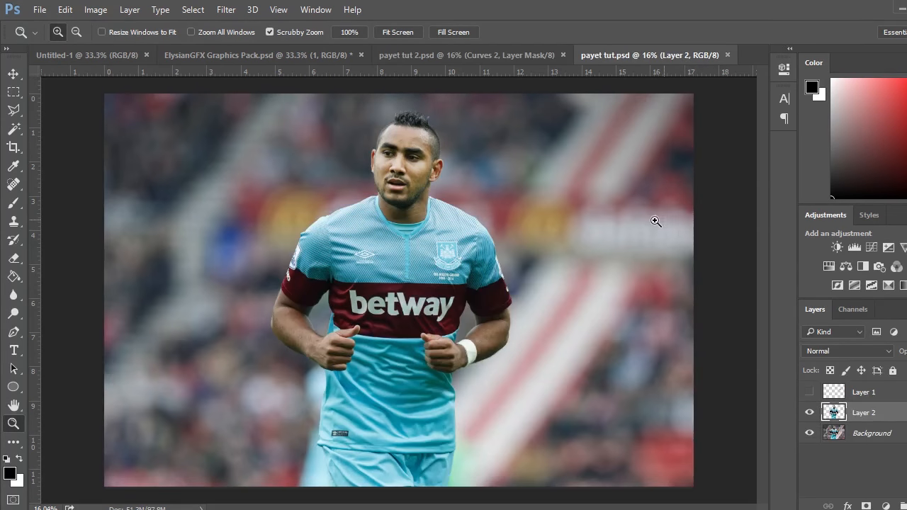
{"action": "scroll", "coordinate": [656, 222], "scroll_direction": "down", "scroll_amount": 1}
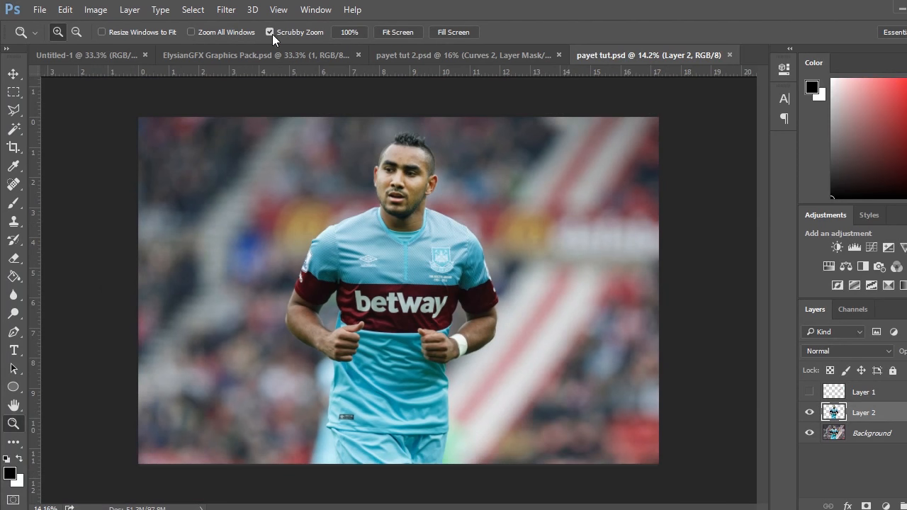
Apply Topaz DeNoise to the player cut-out on Layer 2 with Overall Strength 0.15
{"action": "left_click", "coordinate": [226, 10]}
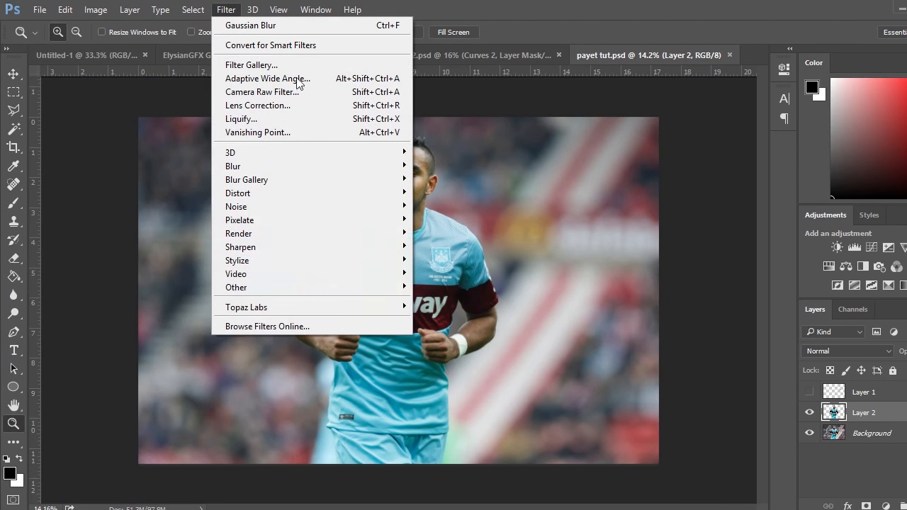
{"action": "mouse_move", "coordinate": [384, 307]}
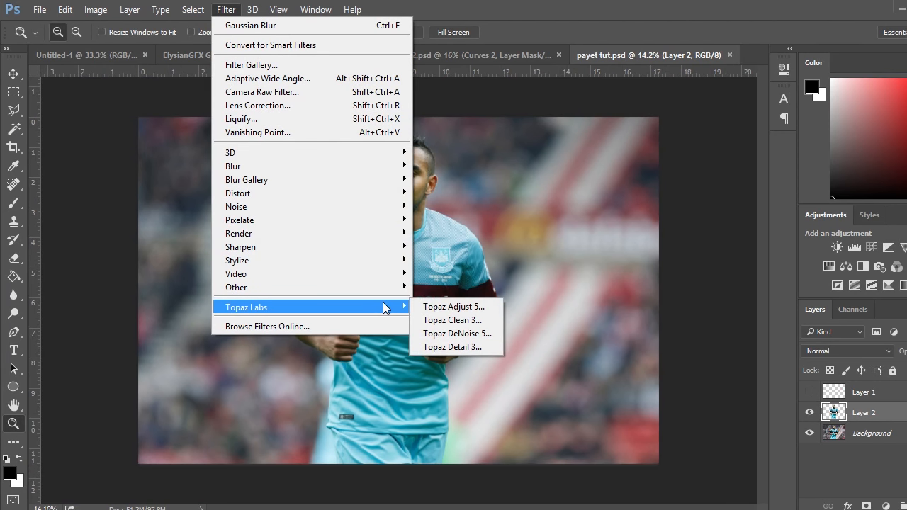
{"action": "left_click", "coordinate": [473, 334]}
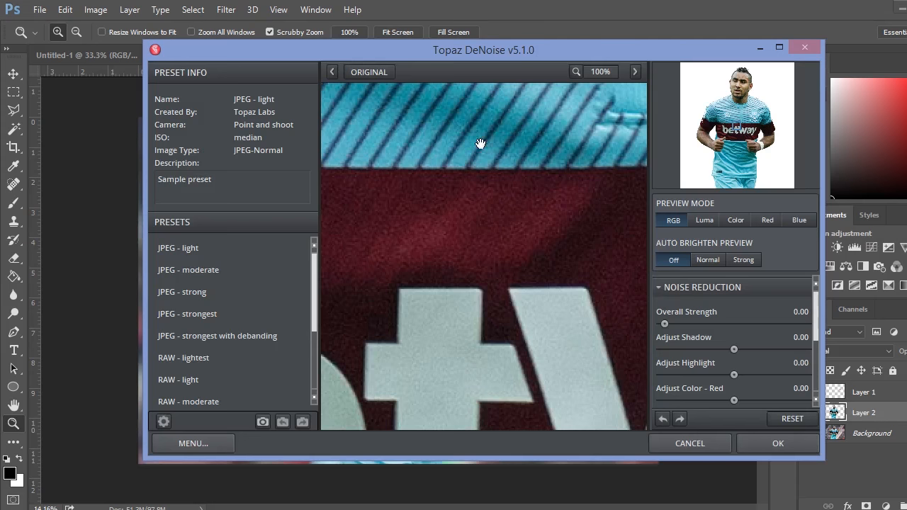
{"action": "left_click_drag", "start_coordinate": [509, 142], "coordinate": [471, 425]}
{"action": "left_click_drag", "start_coordinate": [599, 142], "coordinate": [587, 431]}
{"action": "left_click_drag", "start_coordinate": [528, 135], "coordinate": [517, 418]}
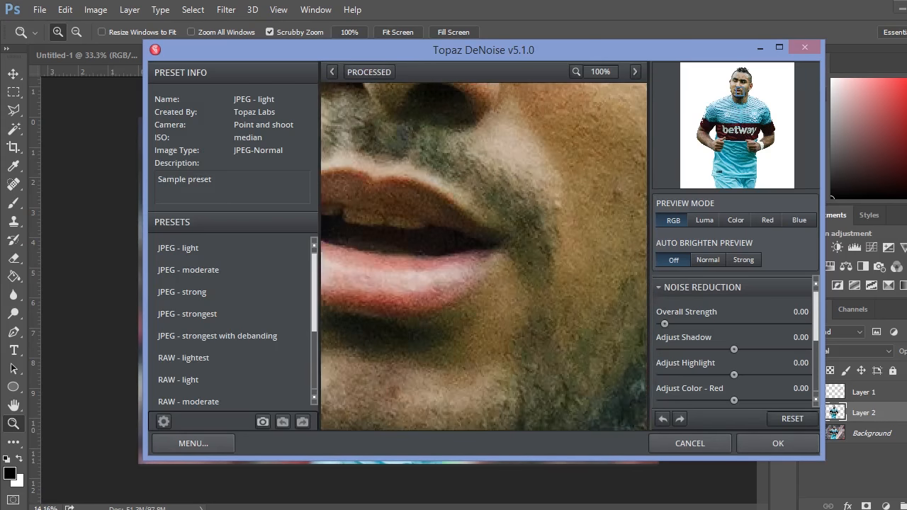
{"action": "left_click_drag", "start_coordinate": [596, 320], "coordinate": [688, 409]}
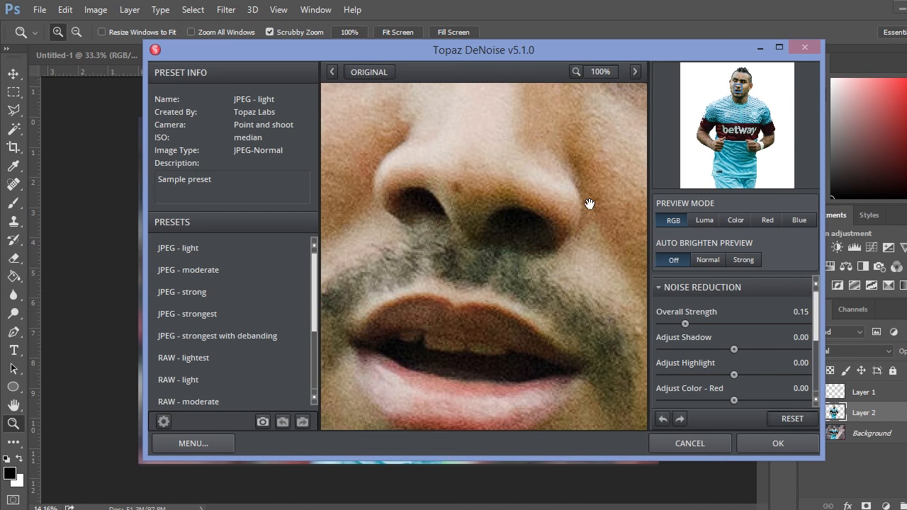
{"action": "left_click_drag", "start_coordinate": [589, 203], "coordinate": [511, 307]}
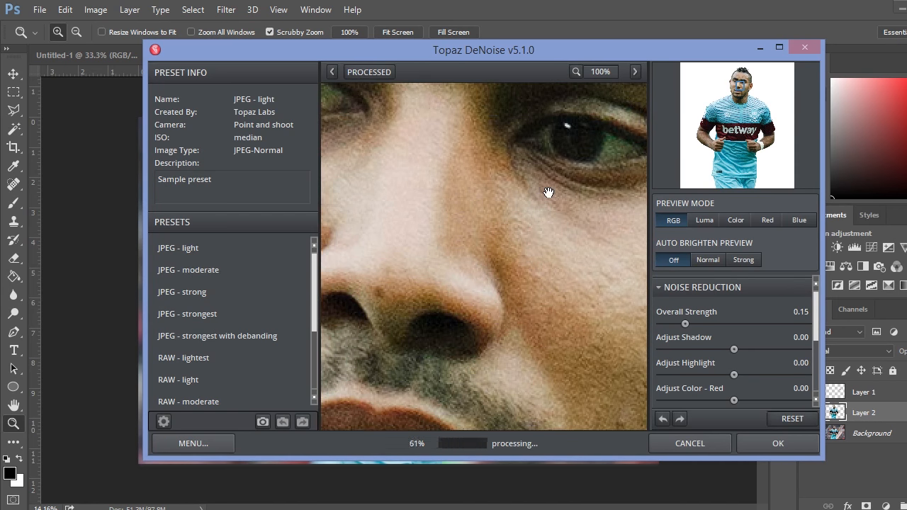
{"action": "left_click", "coordinate": [778, 443]}
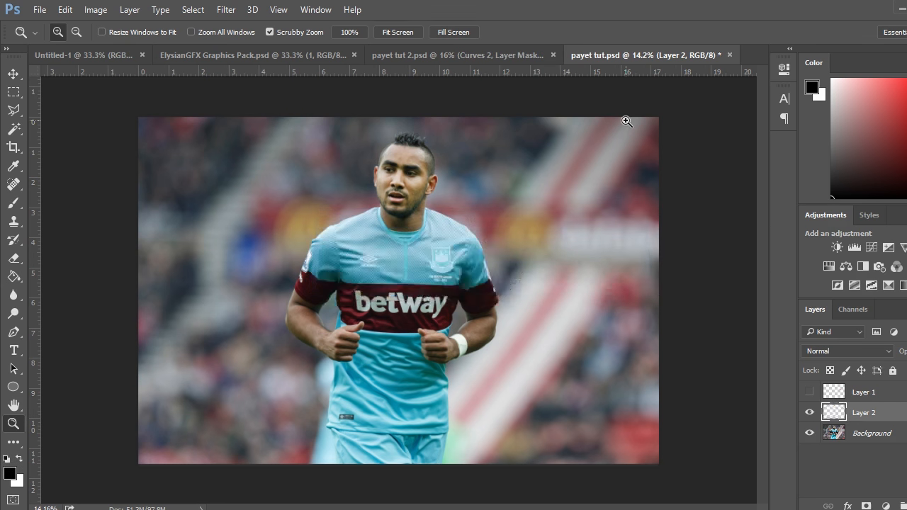
Open Topaz Adjust for Layer 2 and choose the Dynamic Pop preset from the HDR Collection
{"action": "left_click", "coordinate": [226, 9]}
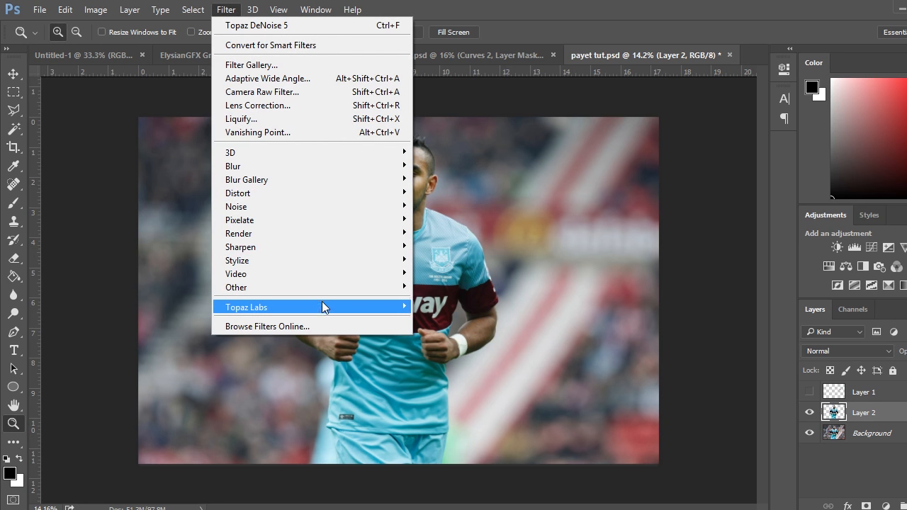
{"action": "mouse_move", "coordinate": [323, 305]}
{"action": "left_click", "coordinate": [483, 311]}
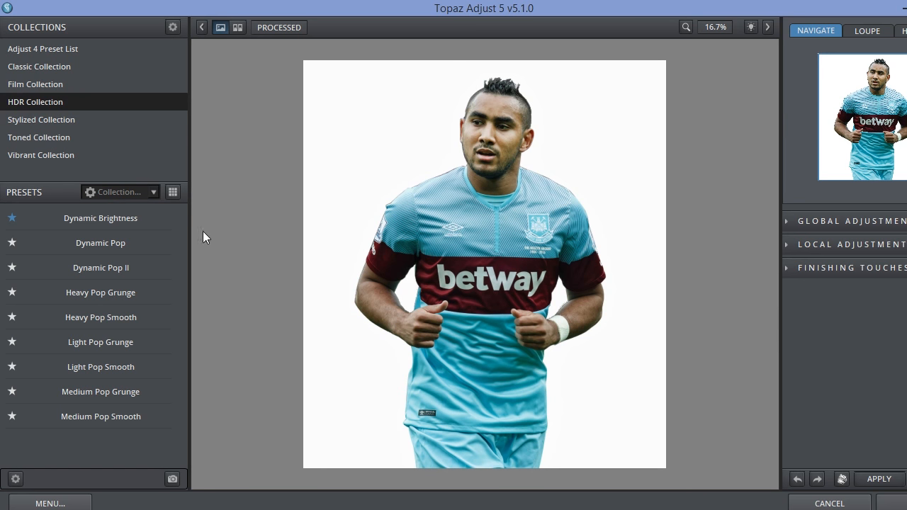
{"action": "mouse_move", "coordinate": [138, 244]}
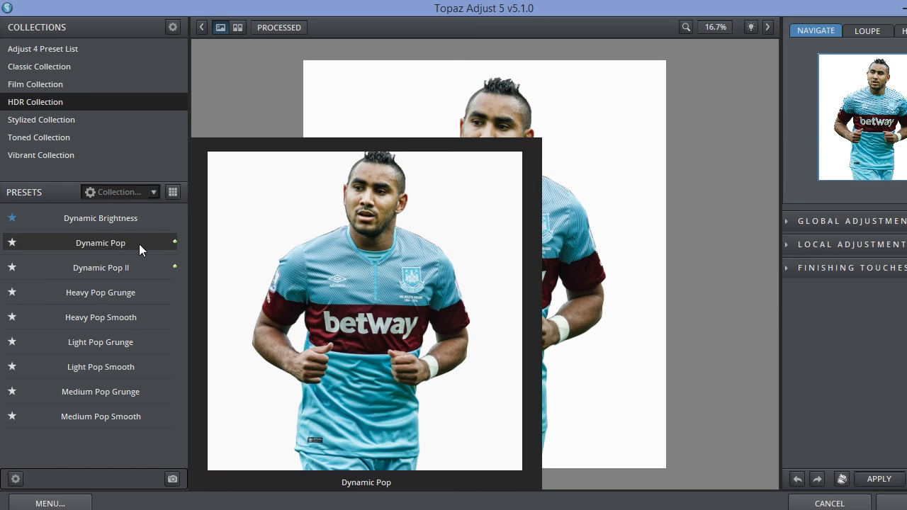
{"action": "left_click", "coordinate": [139, 244]}
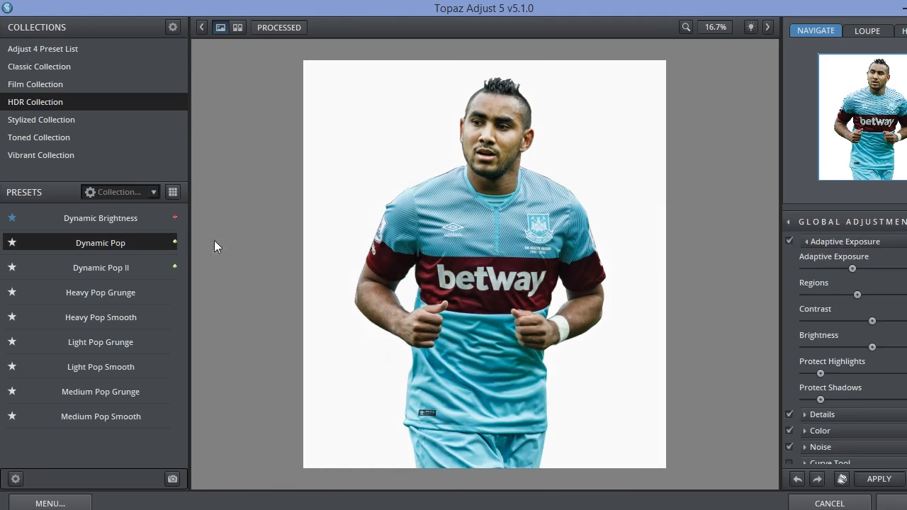
Lower the Adaptive Exposure amount in the global adjustments, compare with the original, and apply the filter to Layer 2
{"action": "left_click", "coordinate": [868, 244]}
{"action": "left_click", "coordinate": [868, 244]}
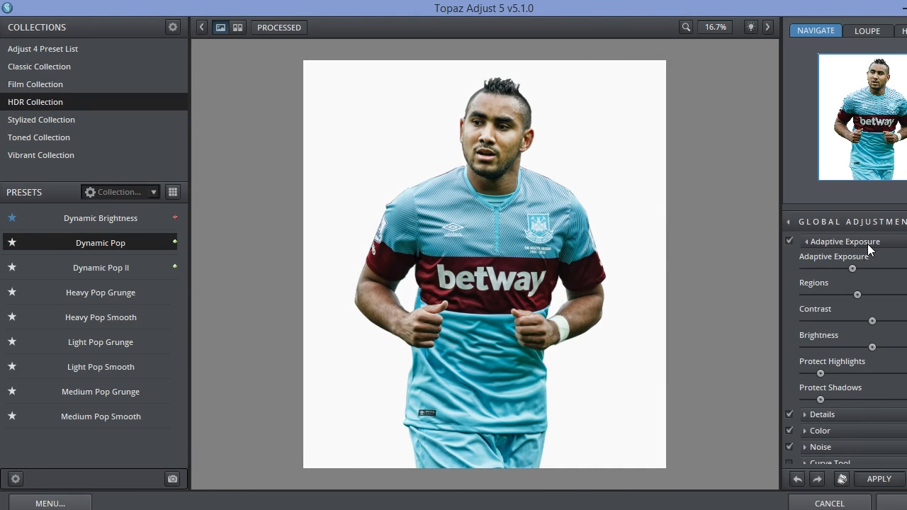
{"action": "left_click", "coordinate": [832, 269]}
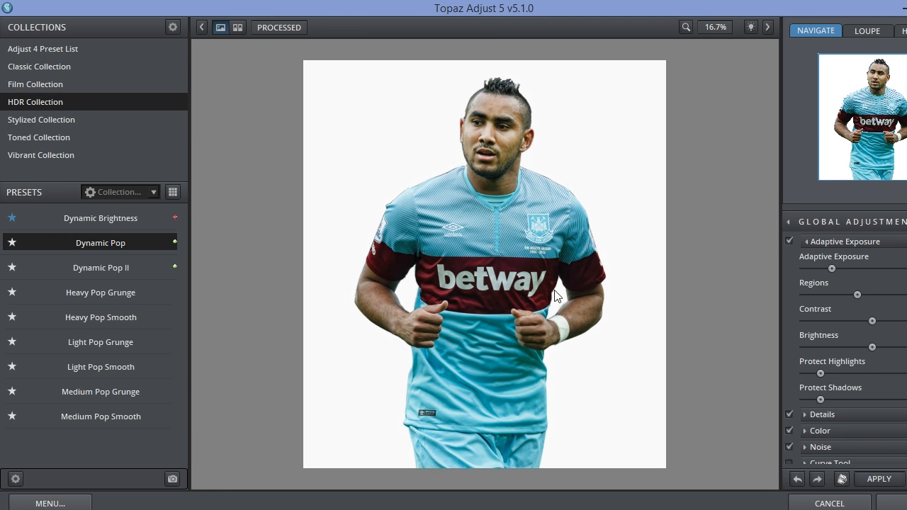
{"action": "left_click", "coordinate": [496, 276]}
{"action": "left_click", "coordinate": [501, 271]}
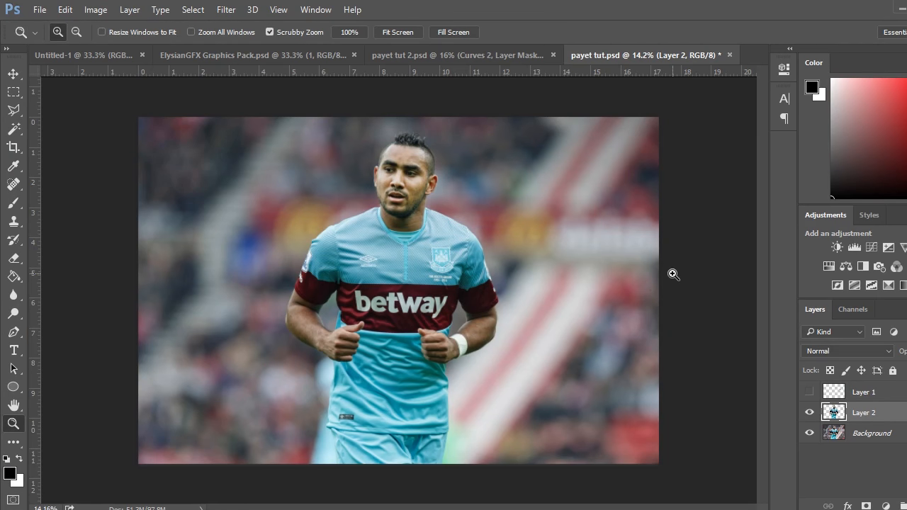
Inspect the player's face and toggle Layer 2's visibility to compare the filtered cut-out with the Background
{"action": "left_click_drag", "start_coordinate": [378, 147], "coordinate": [468, 149]}
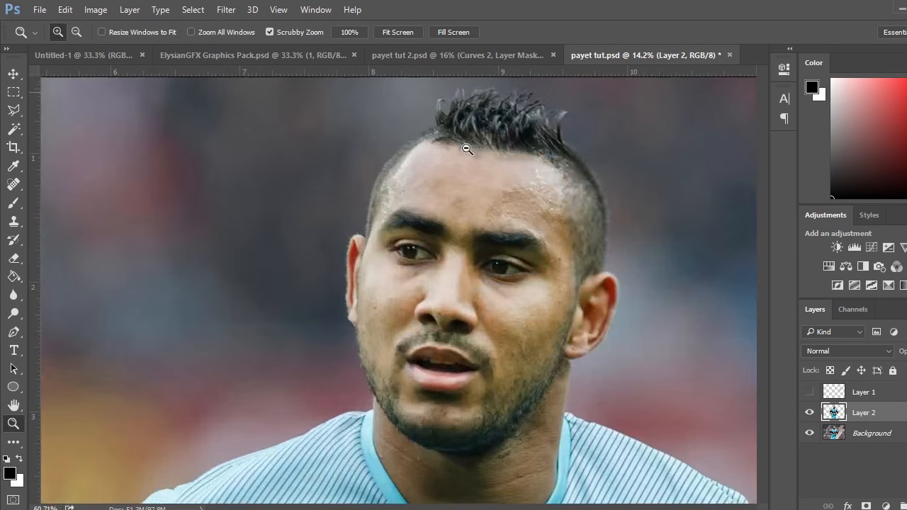
{"action": "left_click_drag", "start_coordinate": [688, 202], "coordinate": [630, 226]}
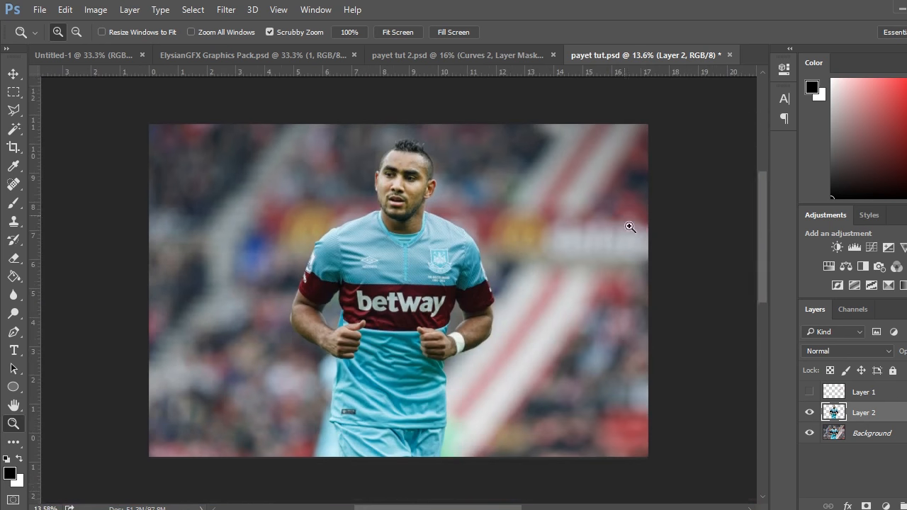
{"action": "left_click", "coordinate": [812, 433]}
{"action": "left_click", "coordinate": [812, 433]}
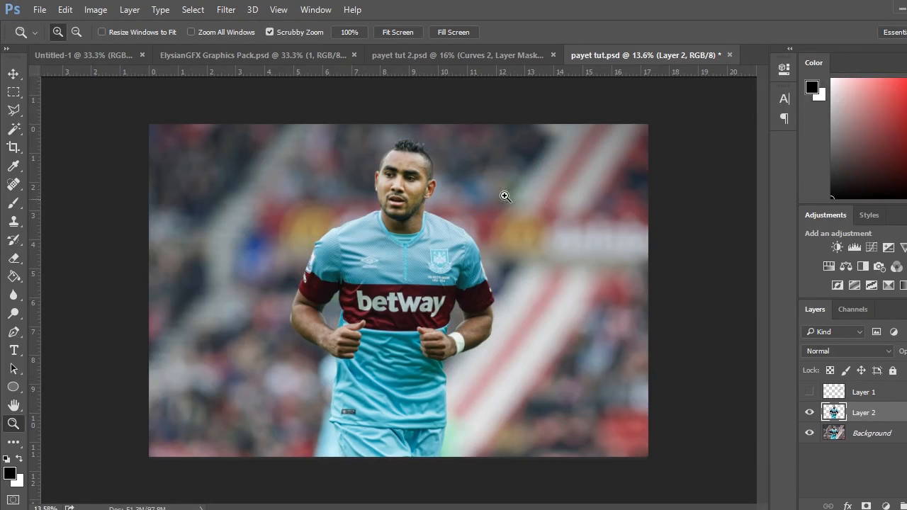
{"action": "left_click", "coordinate": [804, 416]}
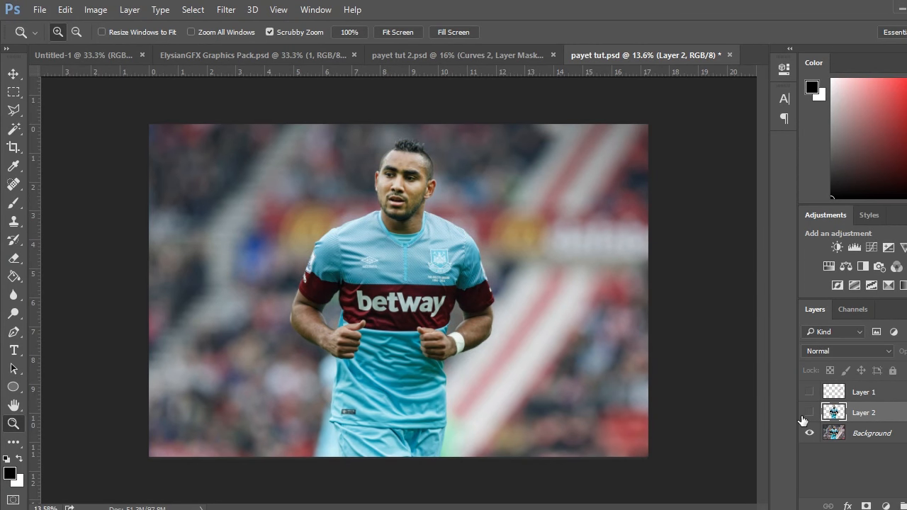
{"action": "left_click", "coordinate": [804, 417]}
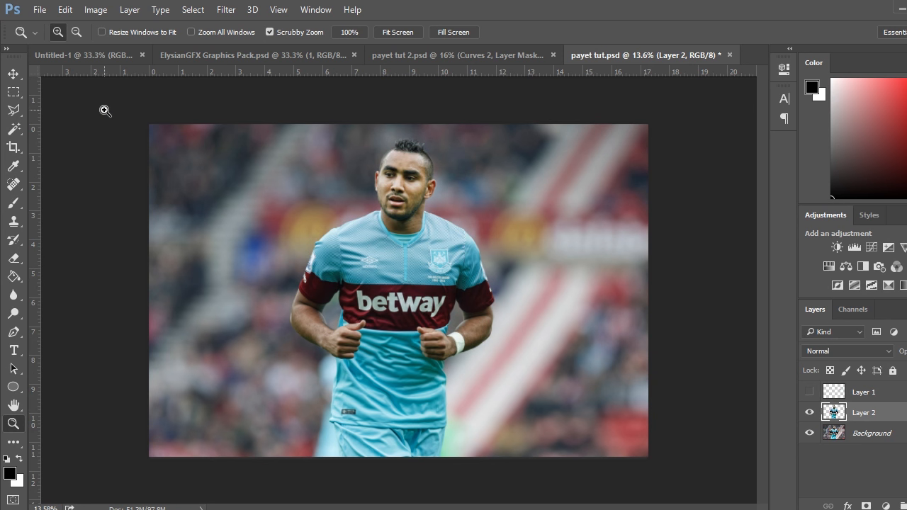
Examine the player's face, shirt and the surrounding background up close and at full view
{"action": "left_click_drag", "start_coordinate": [410, 156], "coordinate": [445, 182]}
{"action": "scroll", "coordinate": [355, 139], "scroll_direction": "up", "scroll_amount": 1}
{"action": "scroll", "coordinate": [383, 117], "scroll_direction": "down", "scroll_amount": 2}
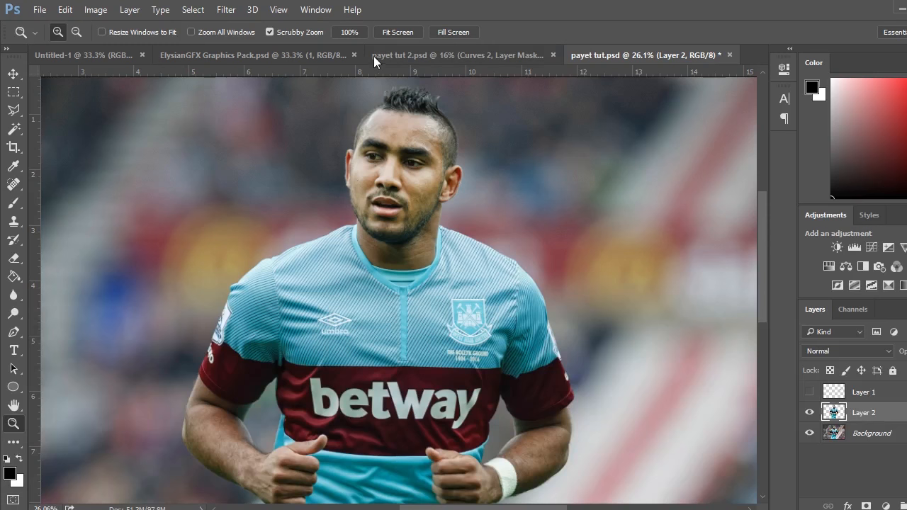
{"action": "scroll", "coordinate": [621, 192], "scroll_direction": "down", "scroll_amount": 2}
{"action": "scroll", "coordinate": [439, 205], "scroll_direction": "up", "scroll_amount": 2}
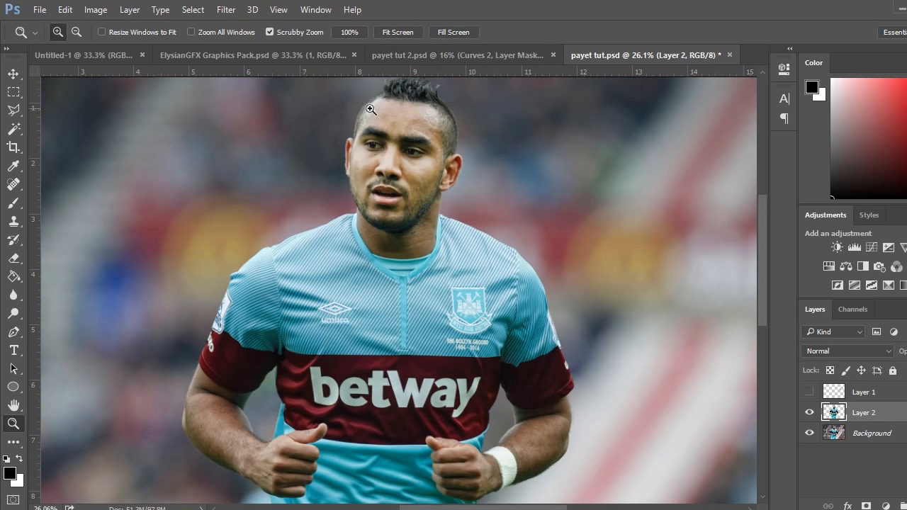
{"action": "scroll", "coordinate": [300, 263], "scroll_direction": "down", "scroll_amount": 3}
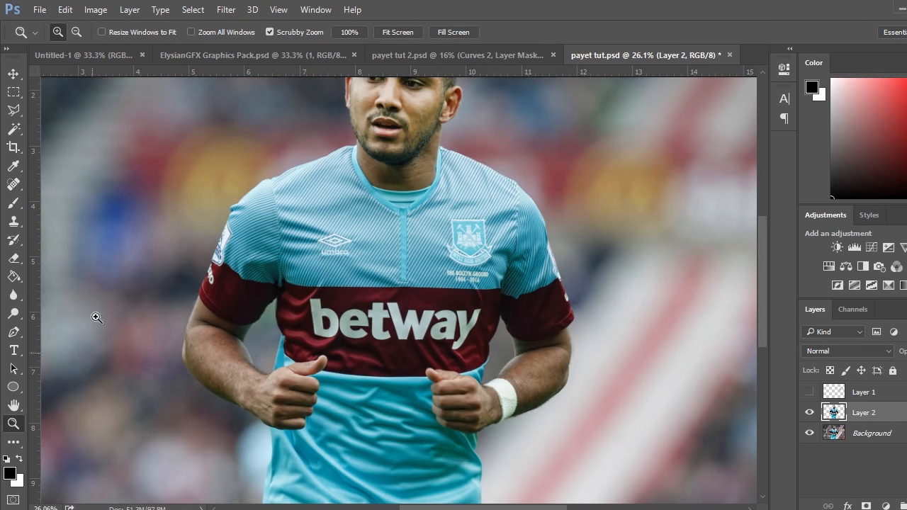
{"action": "left_click_drag", "start_coordinate": [706, 361], "coordinate": [690, 364]}
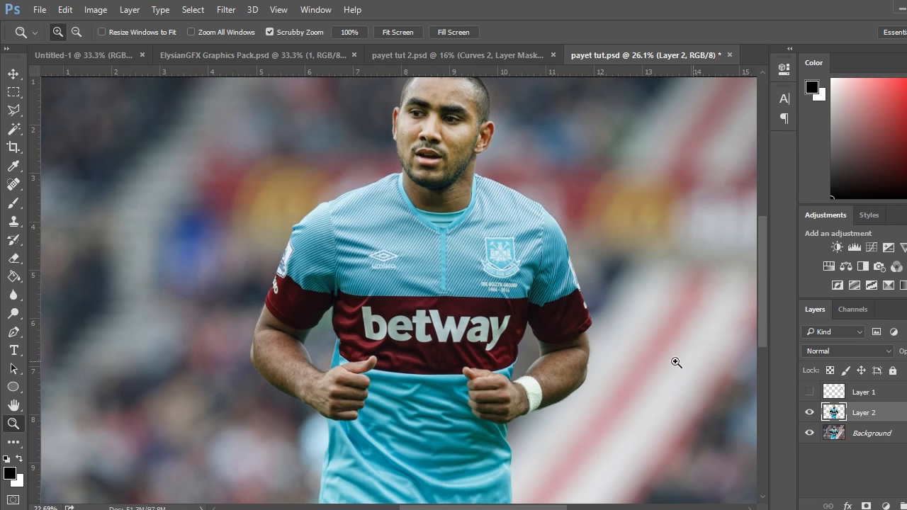
{"action": "left_click_drag", "start_coordinate": [615, 316], "coordinate": [560, 319]}
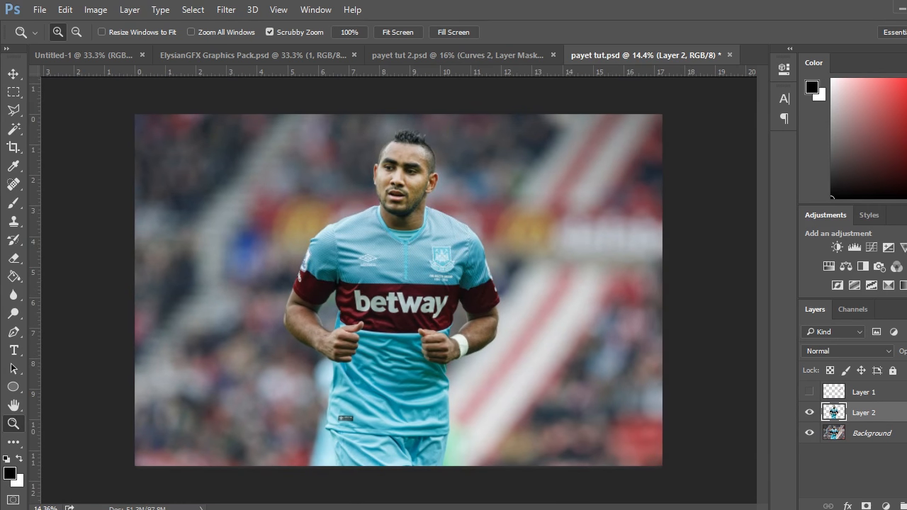
Add a layer above Layer 2 and brush a soft white glow into the photo's upper-left corner at 4000 px and 55% opacity
{"action": "key", "text": "ctrl+shift+alt+n"}
{"action": "left_click", "coordinate": [14, 203]}
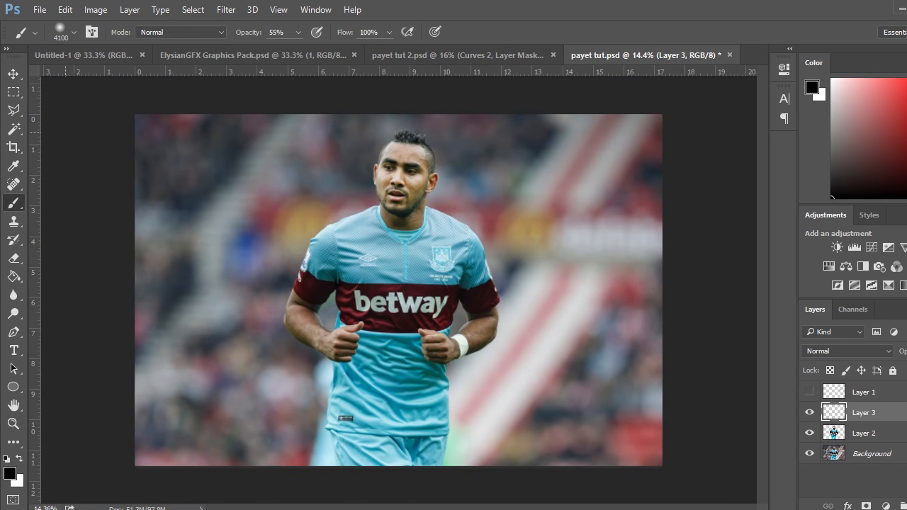
{"action": "left_click", "coordinate": [73, 32]}
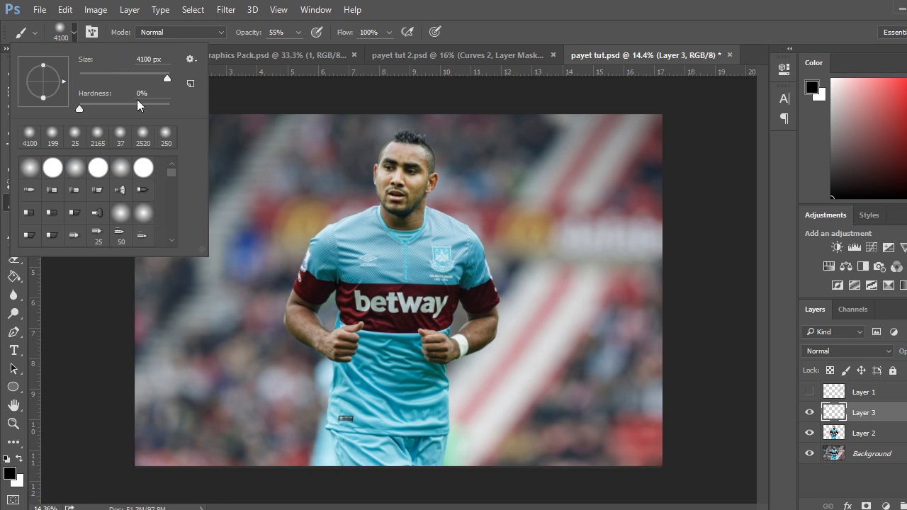
{"action": "left_click", "coordinate": [63, 34]}
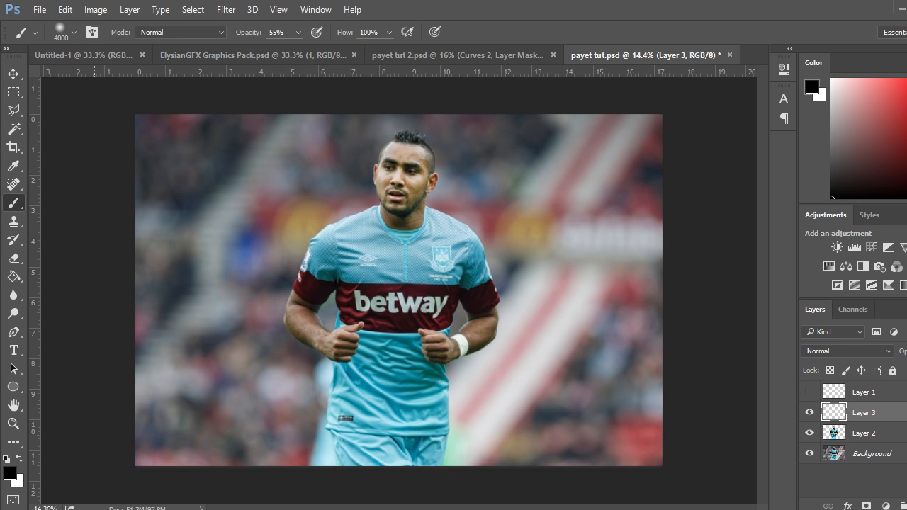
{"action": "left_click", "coordinate": [107, 127]}
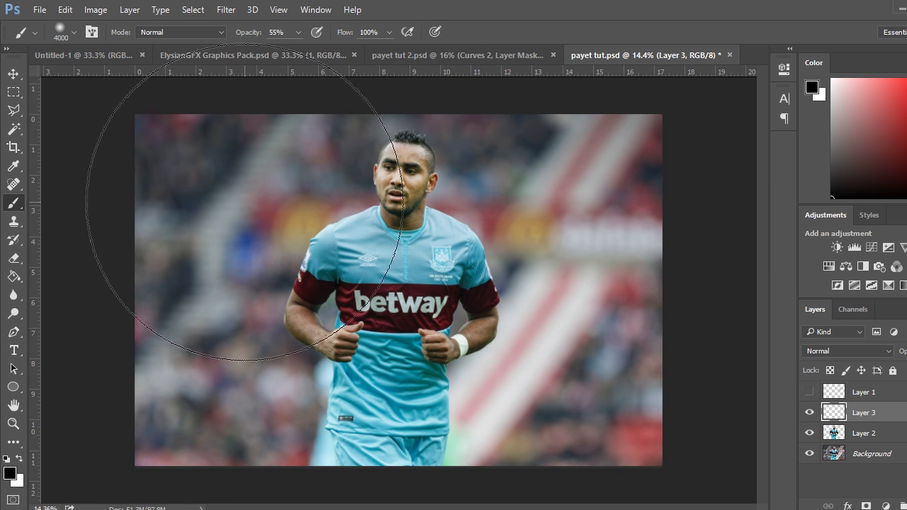
{"action": "key", "text": "x"}
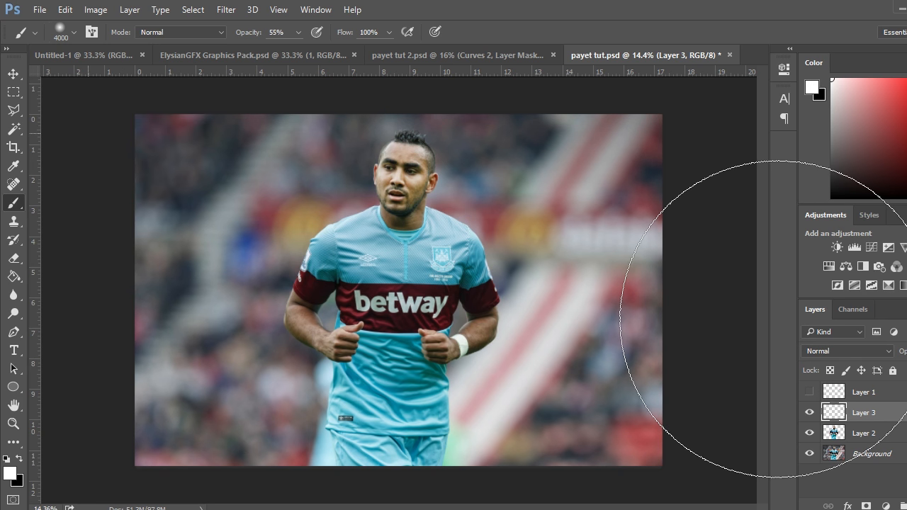
{"action": "left_click", "coordinate": [88, 133]}
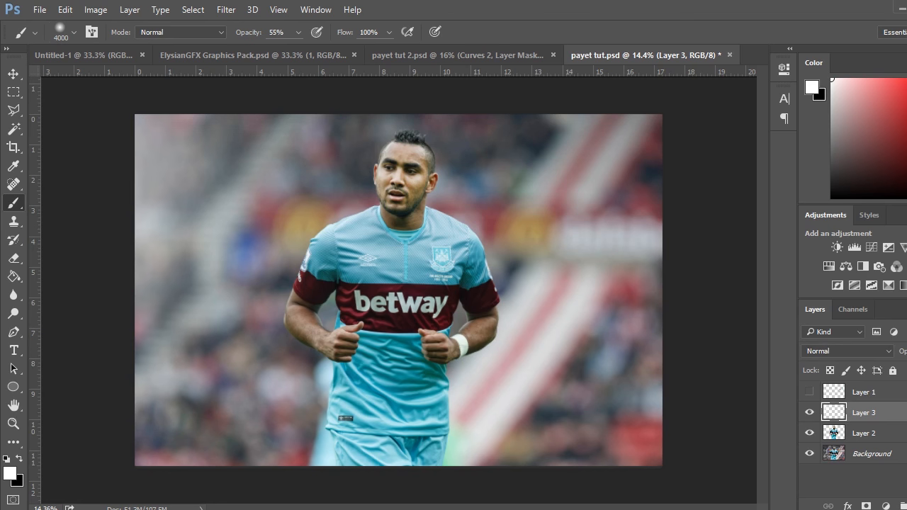
Try the Soft Light blend mode on Layer 3 and return it to Normal
{"action": "left_click", "coordinate": [868, 352]}
{"action": "left_click", "coordinate": [856, 217]}
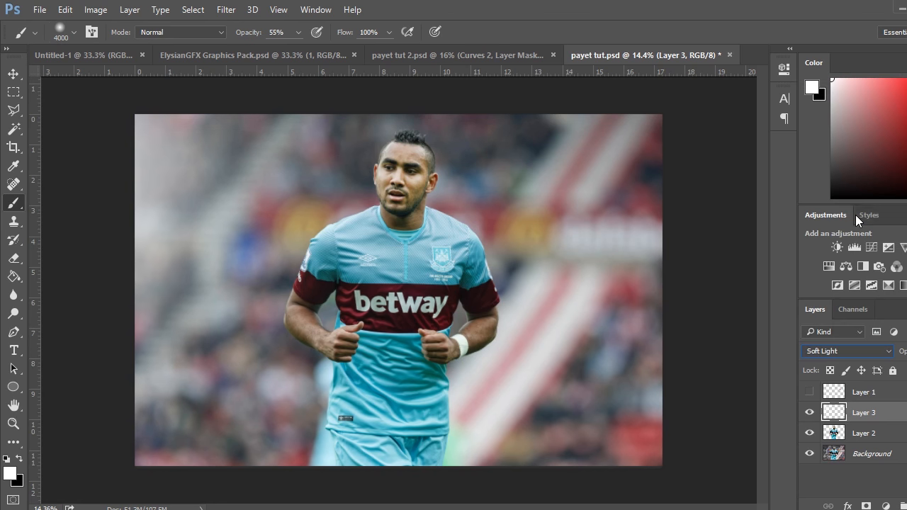
{"action": "left_click", "coordinate": [834, 351]}
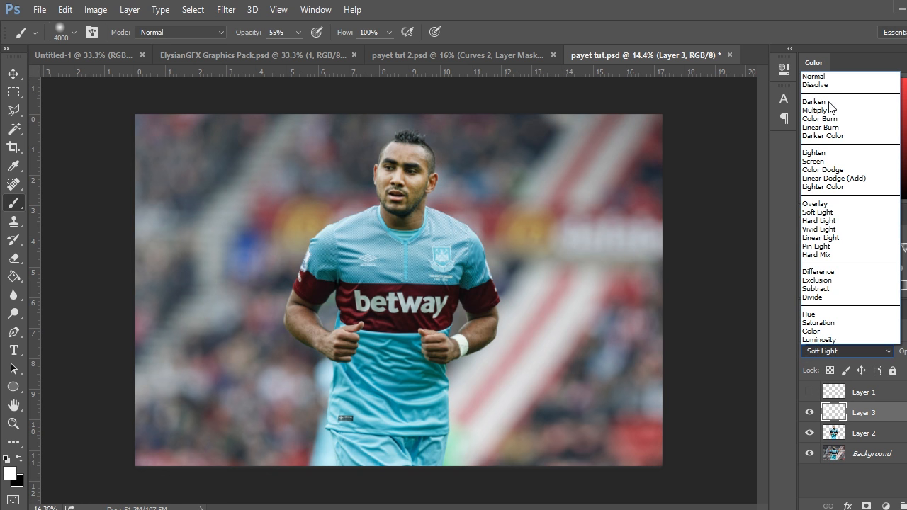
{"action": "left_click", "coordinate": [822, 77]}
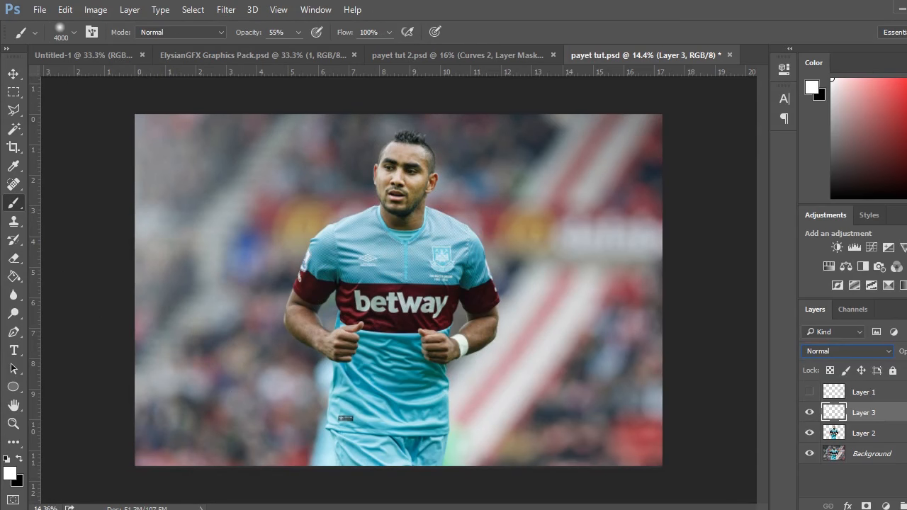
Add a new layer directly above Layer 2 and clip it to the player cut-out
{"action": "left_click", "coordinate": [868, 434]}
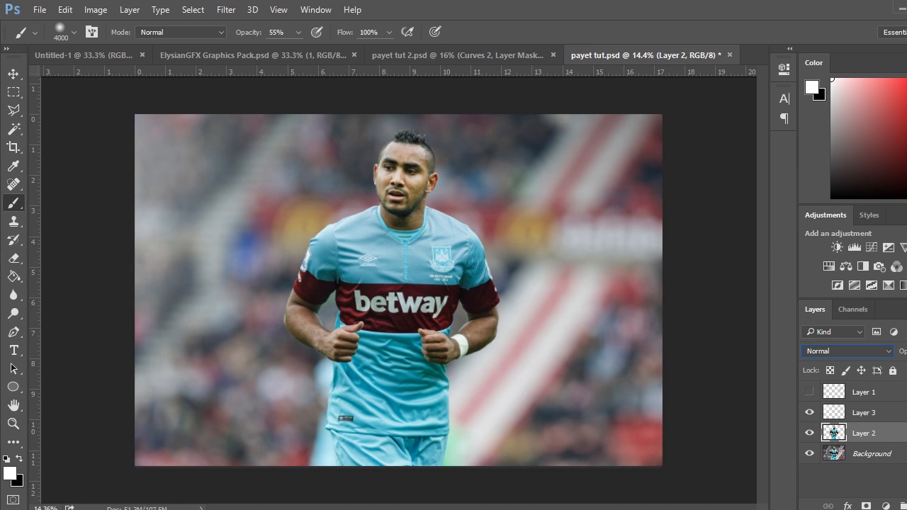
{"action": "left_click", "coordinate": [906, 506]}
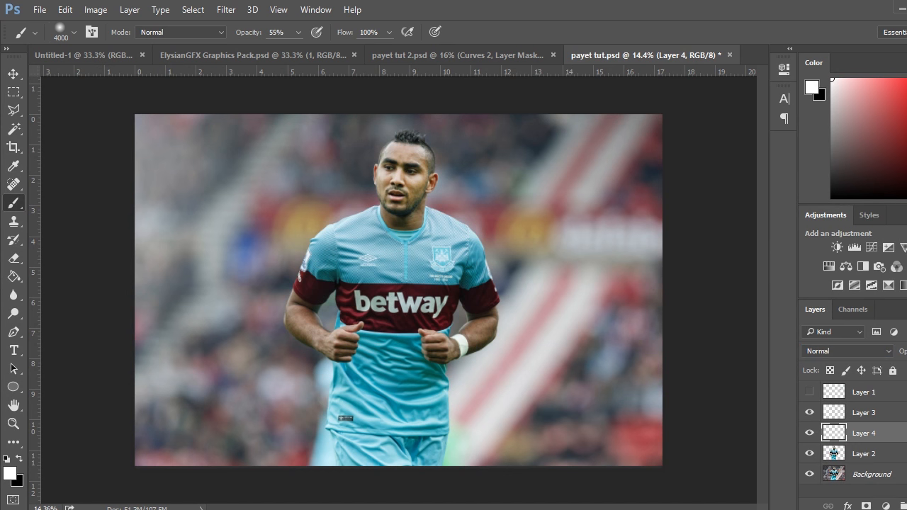
{"action": "right_click", "coordinate": [872, 439]}
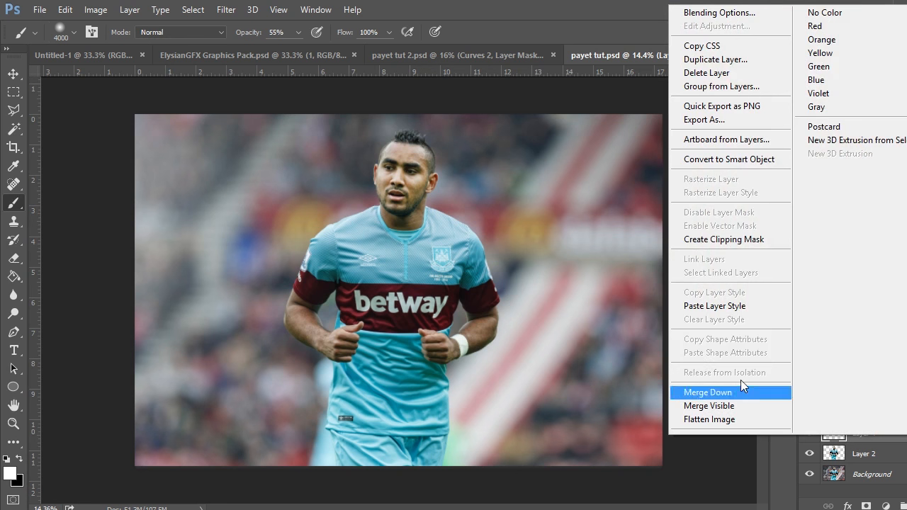
{"action": "left_click", "coordinate": [737, 240]}
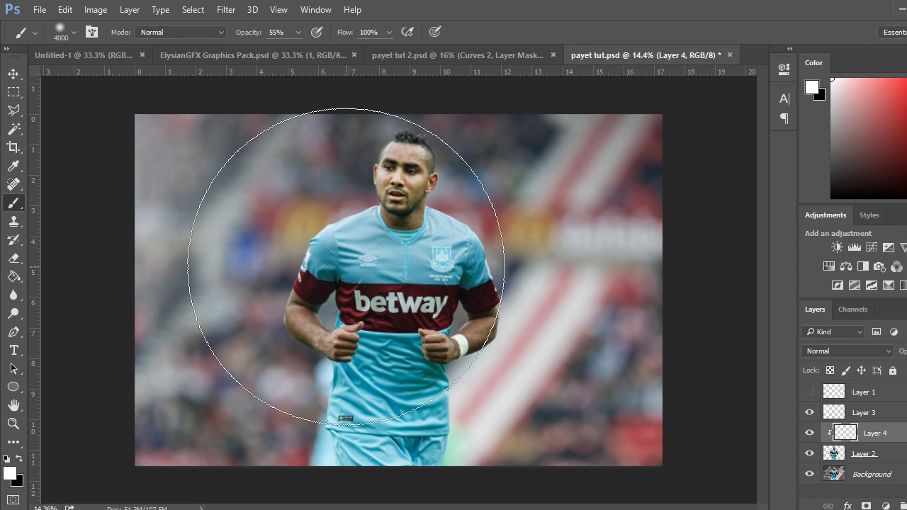
Reduce the soft white brush's size to 1000 px for lighting the player on Layer 4
{"action": "left_click", "coordinate": [13, 425]}
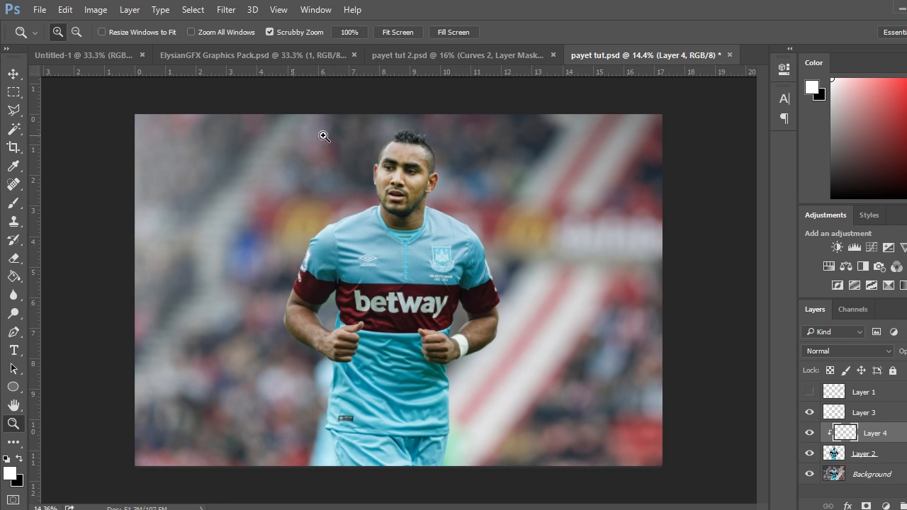
{"action": "left_click_drag", "start_coordinate": [376, 137], "coordinate": [387, 185]}
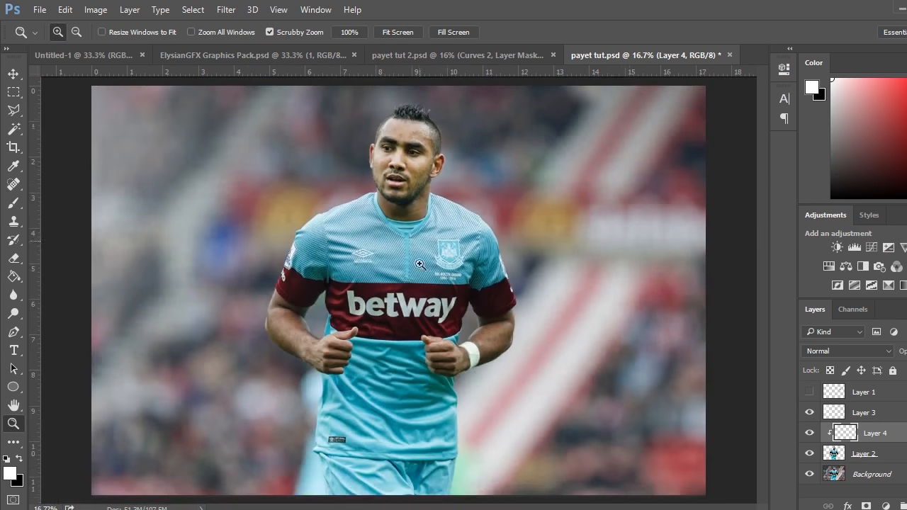
{"action": "left_click", "coordinate": [13, 202]}
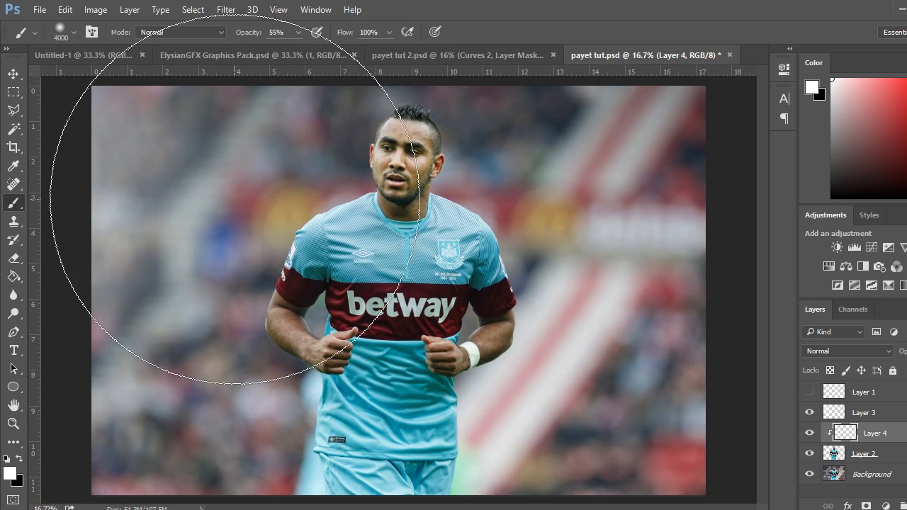
{"action": "key", "text": "bracketleft"}
{"action": "key", "text": "bracketleft"}
{"action": "key", "text": "bracketleft"}
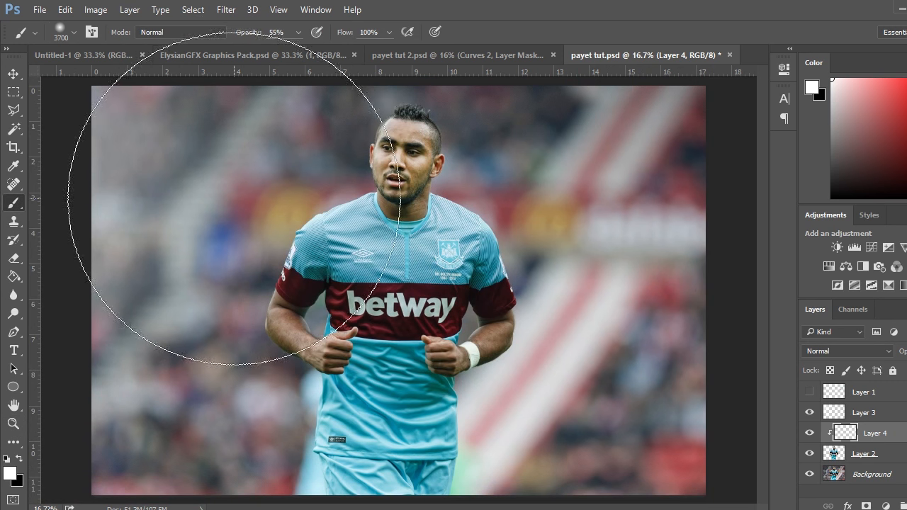
{"action": "key", "text": "bracketleft"}
{"action": "key", "text": "bracketleft"}
{"action": "key", "text": "bracketleft"}
{"action": "key", "text": "bracketleft"}
{"action": "key", "text": "bracketleft"}
{"action": "key", "text": "bracketleft"}
{"action": "key", "text": "bracketleft"}
{"action": "key", "text": "bracketleft"}
{"action": "key", "text": "bracketleft"}
{"action": "key", "text": "bracketleft"}
{"action": "key", "text": "bracketleft"}
{"action": "key", "text": "bracketleft"}
{"action": "key", "text": "bracketleft"}
{"action": "key", "text": "bracketleft"}
{"action": "key", "text": "bracketleft"}
{"action": "key", "text": "bracketleft"}
{"action": "key", "text": "bracketleft"}
{"action": "key", "text": "bracketleft"}
{"action": "key", "text": "bracketleft"}
{"action": "key", "text": "bracketleft"}
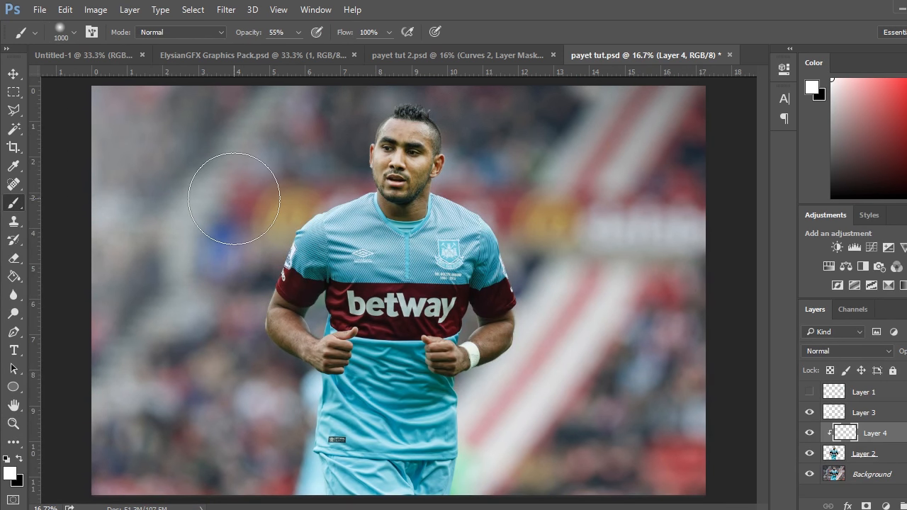
Brush soft white light onto the left side of the player's face and the adjacent shoulder on Layer 4
{"action": "left_click", "coordinate": [14, 423]}
{"action": "left_click_drag", "start_coordinate": [387, 120], "coordinate": [458, 144]}
{"action": "left_click", "coordinate": [10, 210]}
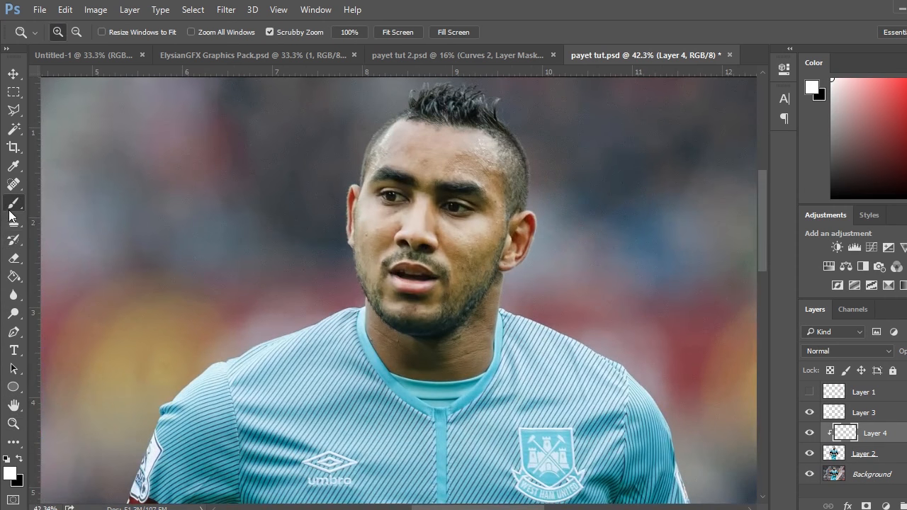
{"action": "left_click", "coordinate": [261, 169]}
{"action": "left_click", "coordinate": [282, 168]}
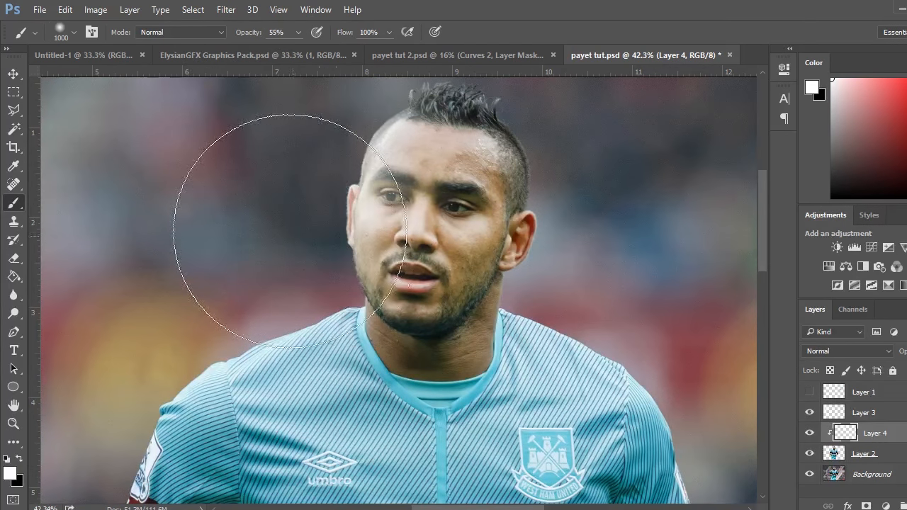
{"action": "scroll", "coordinate": [290, 230], "scroll_direction": "down", "scroll_amount": 2}
{"action": "scroll", "coordinate": [267, 178], "scroll_direction": "down", "scroll_amount": 1}
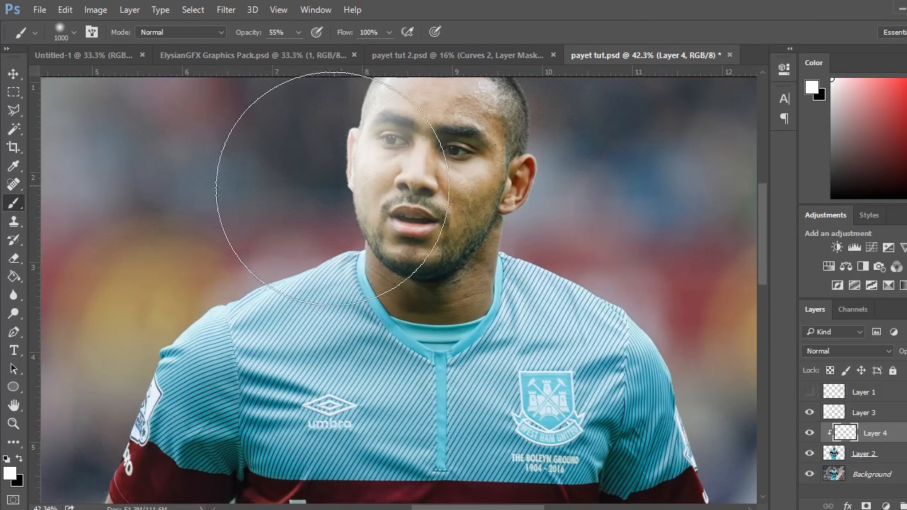
{"action": "scroll", "coordinate": [305, 186], "scroll_direction": "down", "scroll_amount": 2}
{"action": "scroll", "coordinate": [234, 192], "scroll_direction": "up", "scroll_amount": 4}
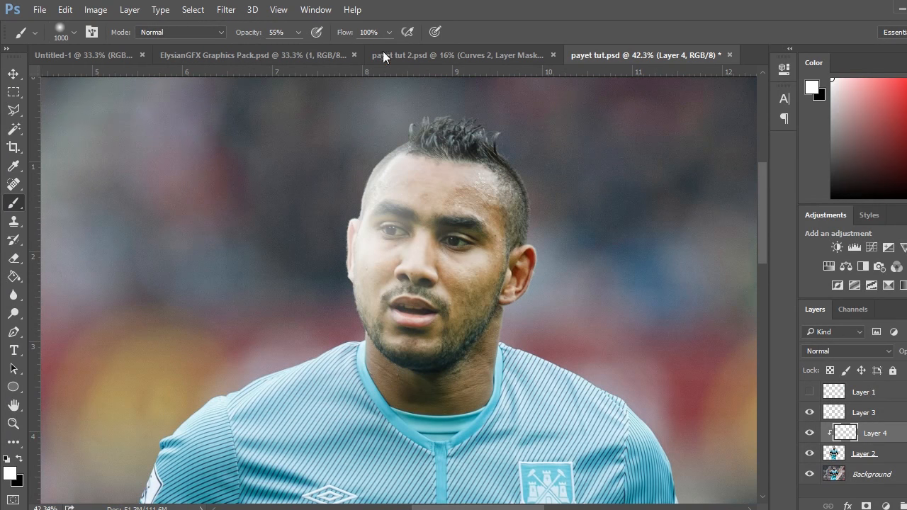
{"action": "scroll", "coordinate": [192, 164], "scroll_direction": "down", "scroll_amount": 1}
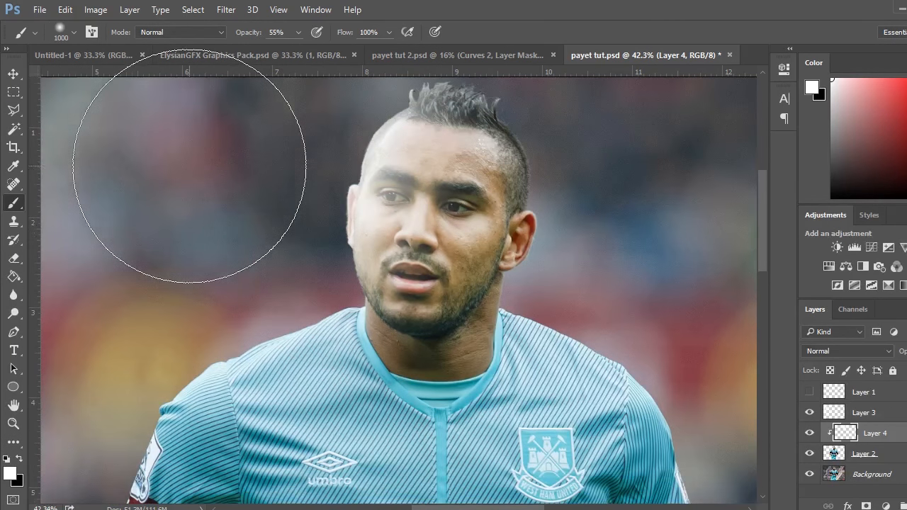
{"action": "scroll", "coordinate": [203, 172], "scroll_direction": "down", "scroll_amount": 1}
{"action": "scroll", "coordinate": [213, 222], "scroll_direction": "down", "scroll_amount": 2}
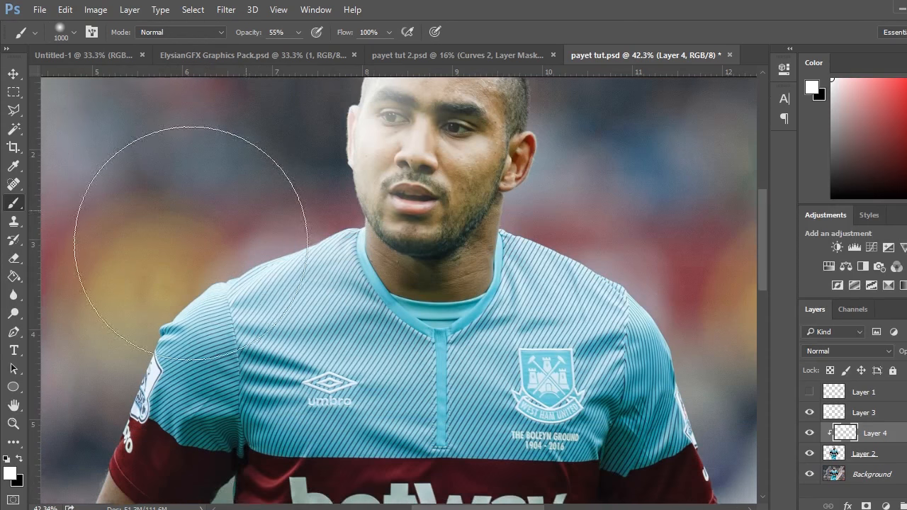
{"action": "scroll", "coordinate": [142, 182], "scroll_direction": "down", "scroll_amount": 2}
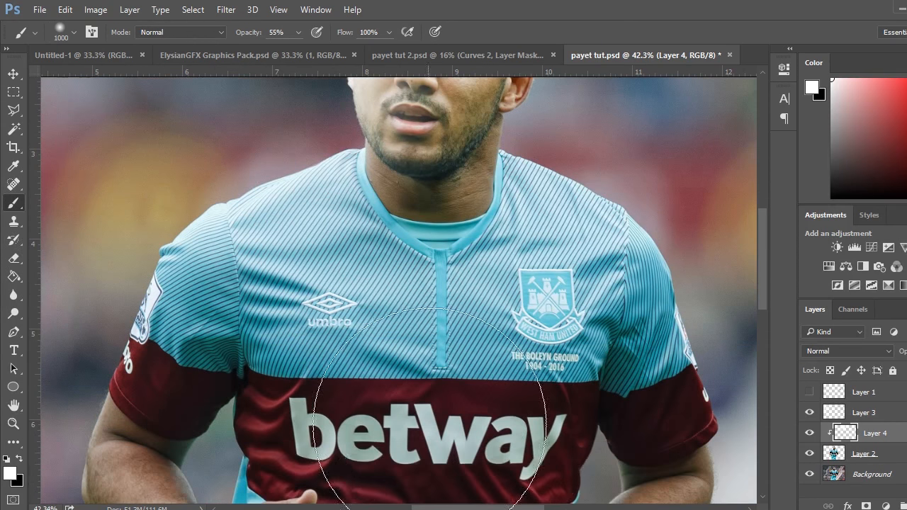
Try a soft white dab over the maroon sleeve on the player's left-hand side in the photo, and undo it
{"action": "scroll", "coordinate": [425, 419], "scroll_direction": "left", "scroll_amount": 4}
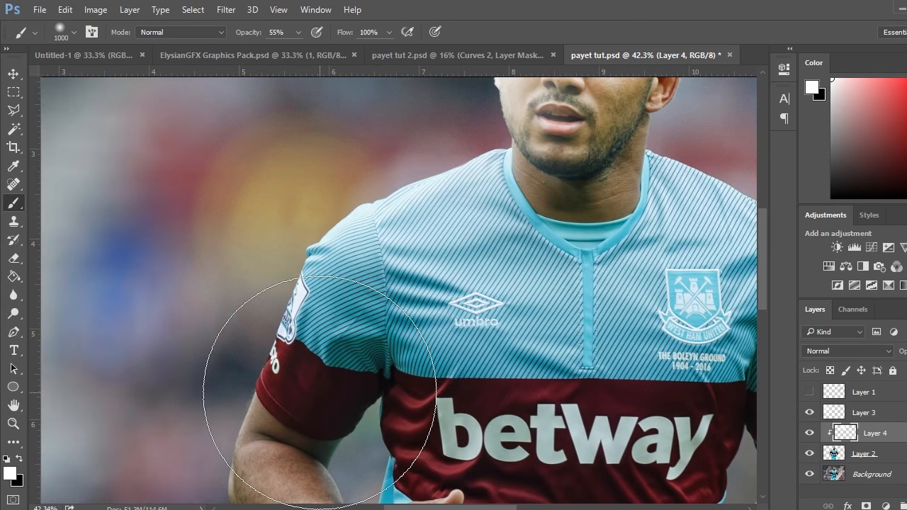
{"action": "left_click", "coordinate": [319, 393]}
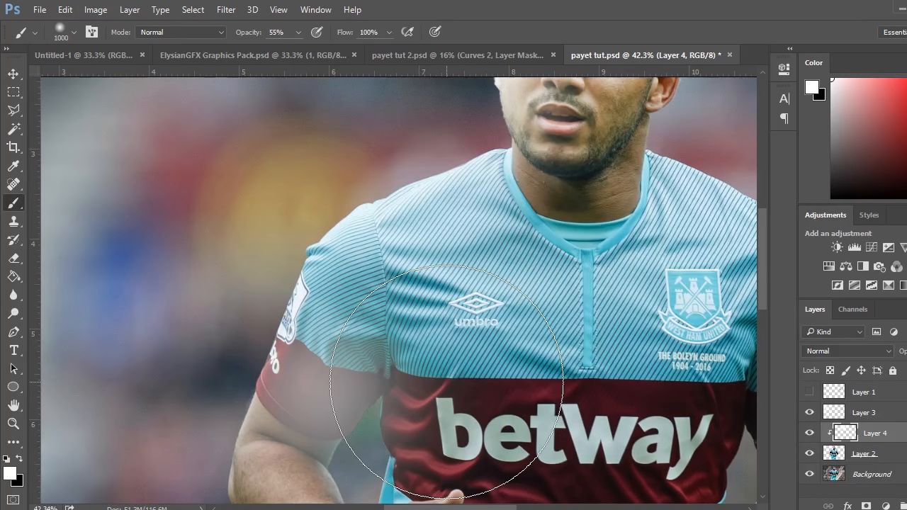
{"action": "key", "text": "ctrl+z"}
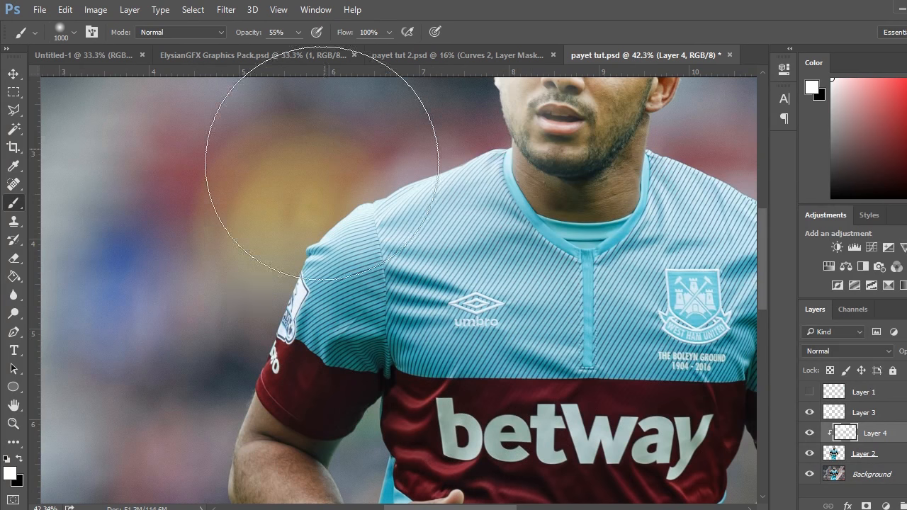
Brush soft white light along the outer edge of the arm and the lower shirt on the same side
{"action": "scroll", "coordinate": [270, 178], "scroll_direction": "down", "scroll_amount": 2}
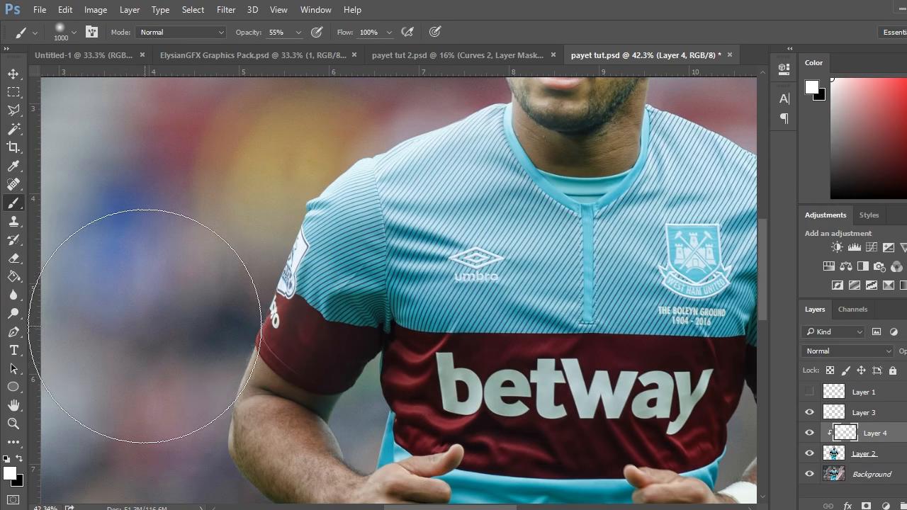
{"action": "scroll", "coordinate": [144, 309], "scroll_direction": "down", "scroll_amount": 3}
{"action": "scroll", "coordinate": [130, 282], "scroll_direction": "down", "scroll_amount": 6}
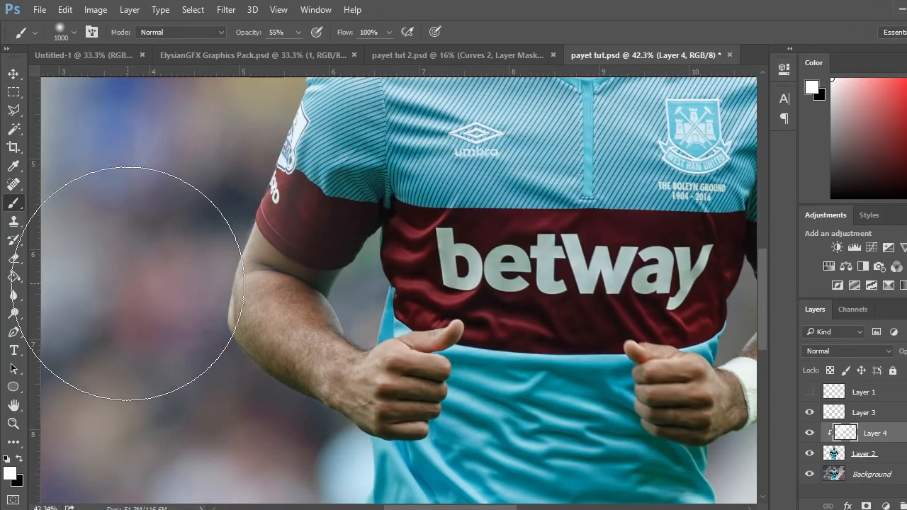
{"action": "scroll", "coordinate": [160, 324], "scroll_direction": "down", "scroll_amount": 5}
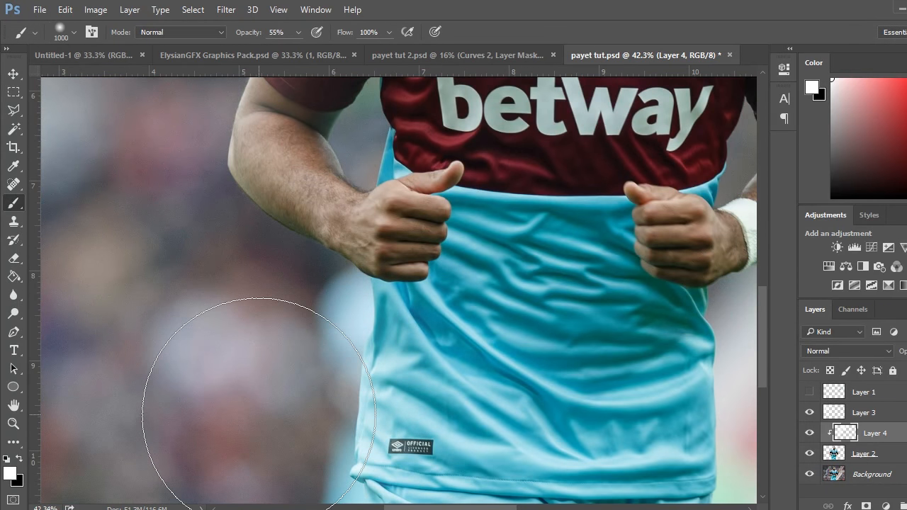
Set Layer 4's blend mode to Soft Light
{"action": "left_click", "coordinate": [10, 425]}
{"action": "left_click_drag", "start_coordinate": [578, 89], "coordinate": [404, 142]}
{"action": "left_click_drag", "start_coordinate": [345, 245], "coordinate": [651, 258]}
{"action": "left_click", "coordinate": [835, 351]}
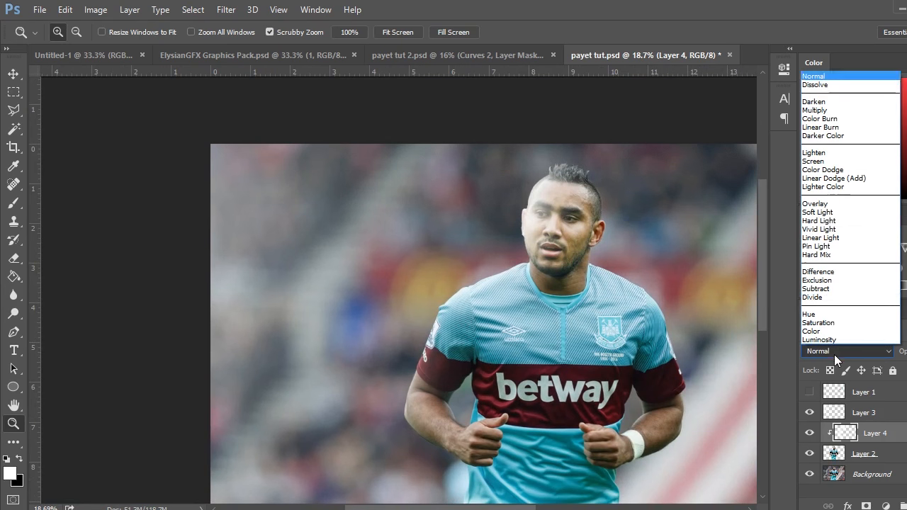
{"action": "left_click", "coordinate": [861, 213]}
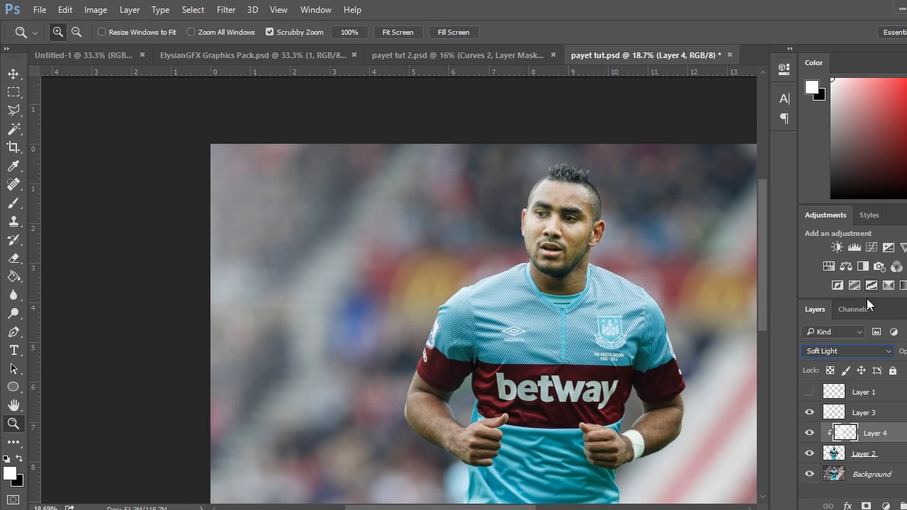
Toggle Layer 4's visibility to compare the lighting and examine the player's face up close
{"action": "left_click", "coordinate": [813, 434]}
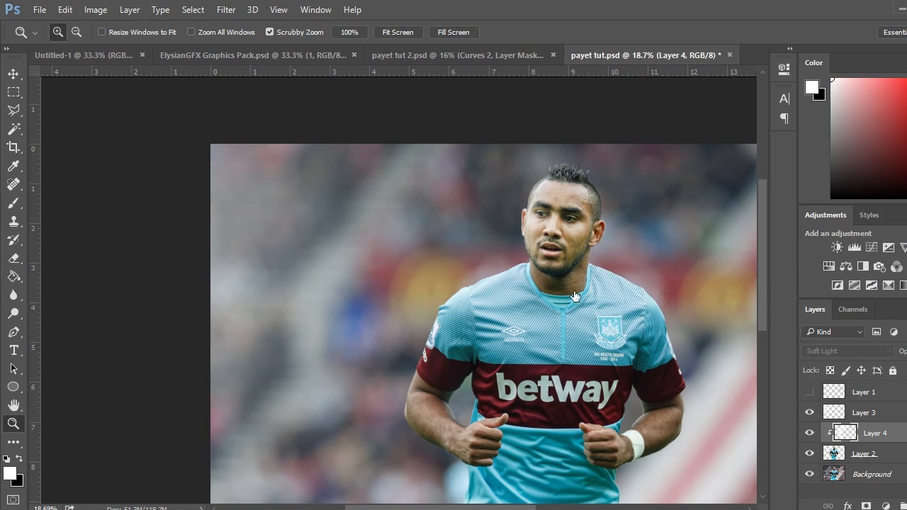
{"action": "left_click_drag", "start_coordinate": [631, 268], "coordinate": [556, 293]}
{"action": "left_click_drag", "start_coordinate": [401, 198], "coordinate": [473, 211]}
{"action": "left_click_drag", "start_coordinate": [479, 272], "coordinate": [462, 280]}
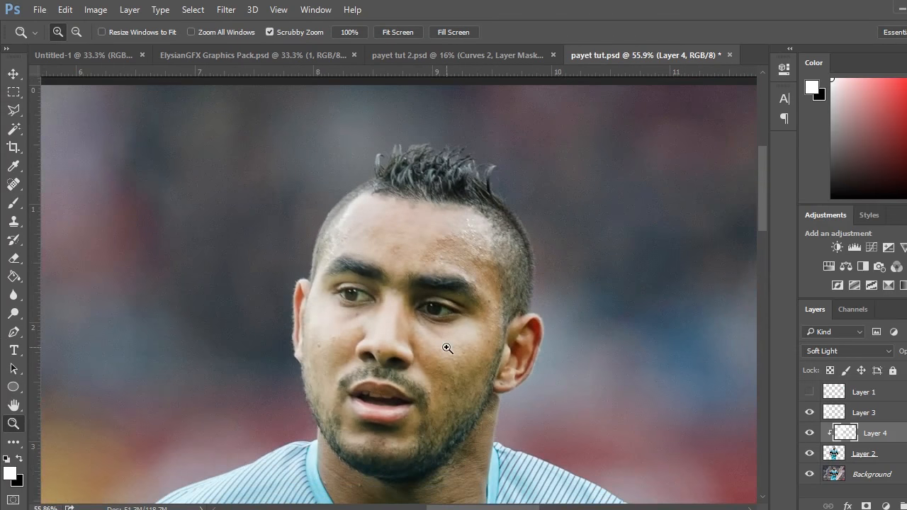
Make black the foreground colour and add a new layer clipped to Layer 2, directly above it
{"action": "left_click_drag", "start_coordinate": [447, 349], "coordinate": [443, 454]}
{"action": "left_click_drag", "start_coordinate": [402, 399], "coordinate": [458, 405]}
{"action": "left_click_drag", "start_coordinate": [452, 284], "coordinate": [368, 333]}
{"action": "left_click_drag", "start_coordinate": [472, 206], "coordinate": [480, 247]}
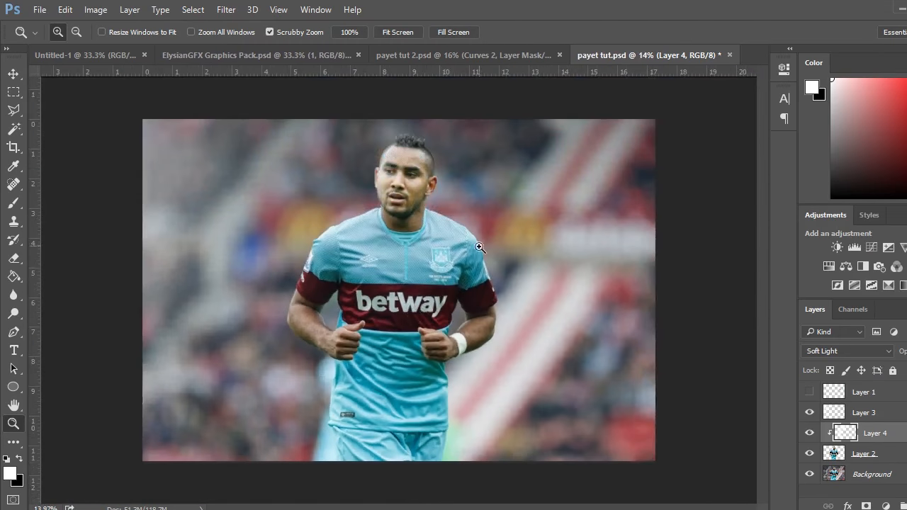
{"action": "left_click_drag", "start_coordinate": [419, 178], "coordinate": [496, 239]}
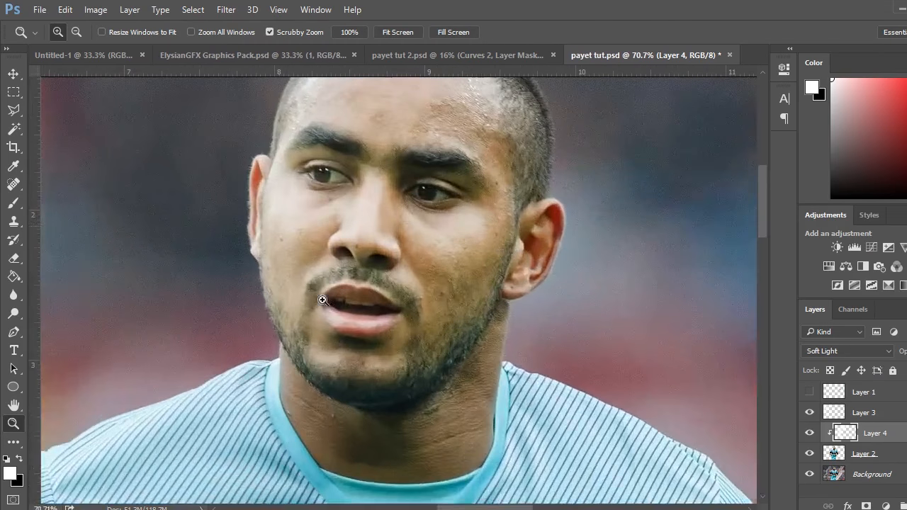
{"action": "left_click", "coordinate": [16, 203]}
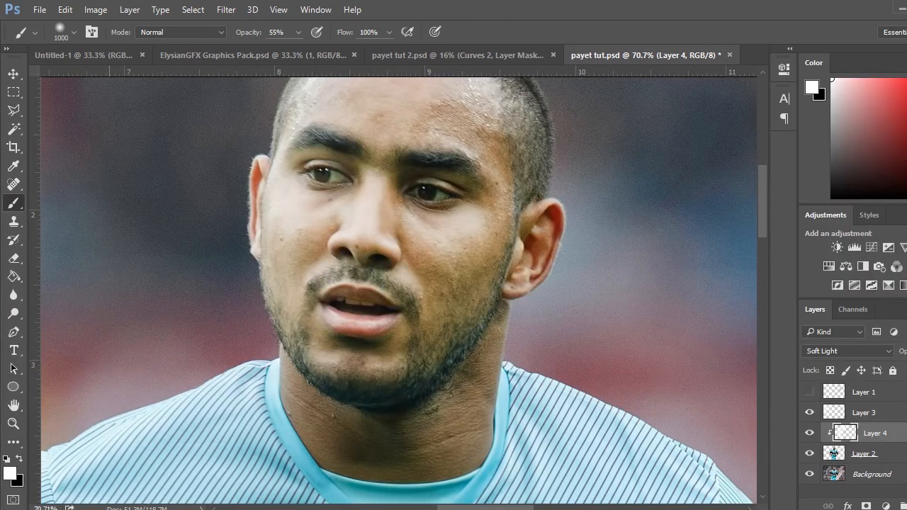
{"action": "left_click", "coordinate": [20, 460]}
{"action": "left_click", "coordinate": [869, 454]}
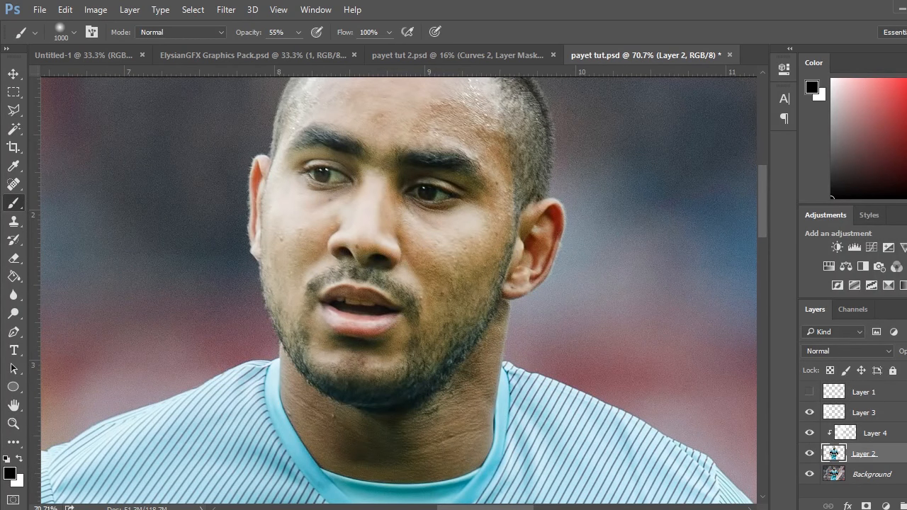
{"action": "key", "text": "ctrl+shift+alt+n"}
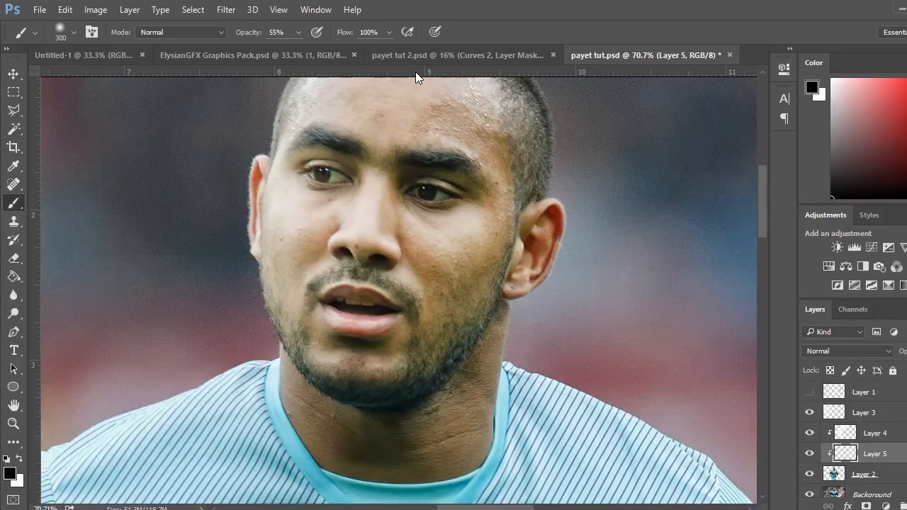
Set the soft brush to a size of 25 px and an opacity of 100%
{"action": "left_click", "coordinate": [74, 32]}
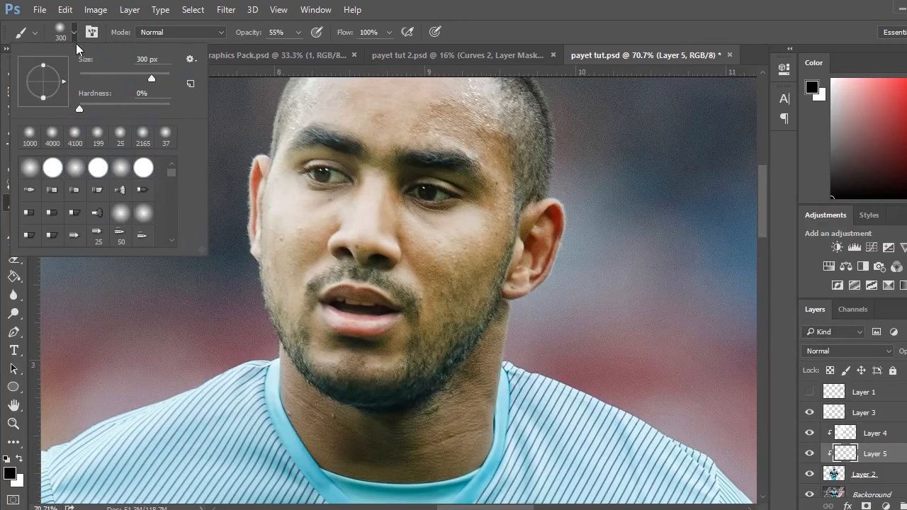
{"action": "left_click_drag", "start_coordinate": [119, 88], "coordinate": [118, 88]}
{"action": "key", "text": "Return"}
{"action": "left_click", "coordinate": [73, 32]}
{"action": "left_click", "coordinate": [167, 62]}
{"action": "type", "text": "40"}
{"action": "key", "text": "Return"}
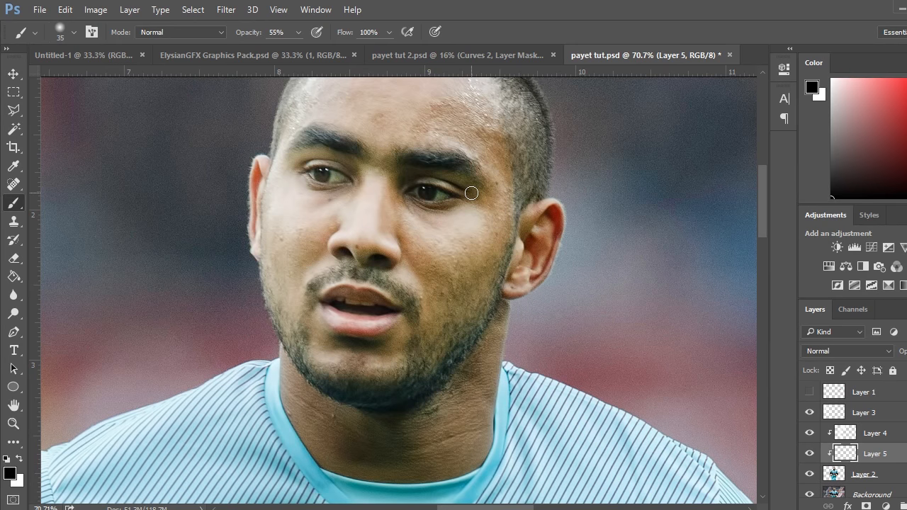
{"action": "key", "text": "bracketright"}
{"action": "key", "text": "bracketleft"}
{"action": "key", "text": "bracketleft"}
{"action": "key", "text": "bracketleft"}
{"action": "key", "text": "bracketleft"}
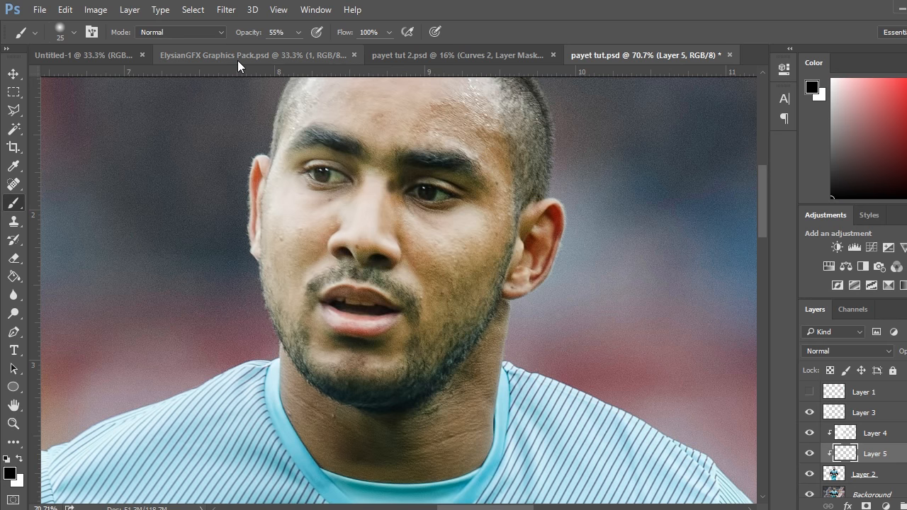
{"action": "left_click_drag", "start_coordinate": [249, 39], "coordinate": [281, 36]}
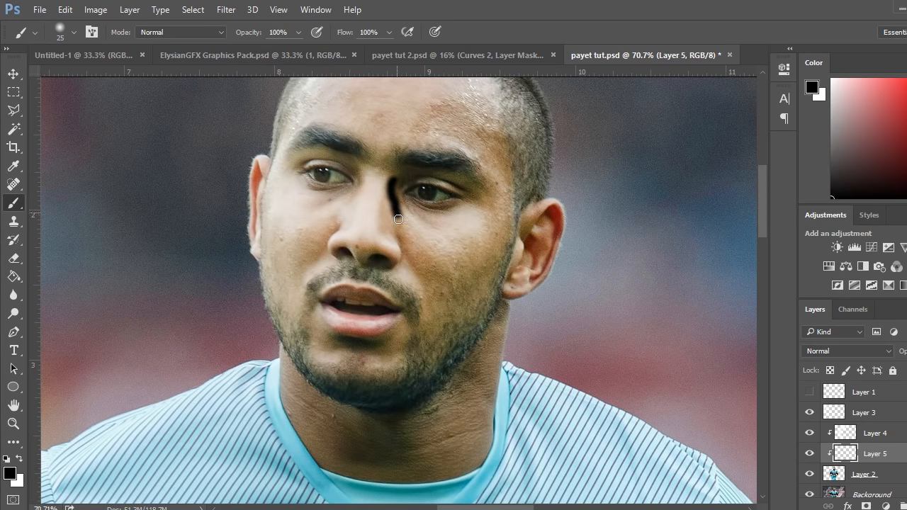
Paint black strokes on Layer 5 along the shaded side of the nose, beneath the adjacent eye, inside the ear and under the nose
{"action": "left_click_drag", "start_coordinate": [399, 219], "coordinate": [406, 241]}
{"action": "left_click_drag", "start_coordinate": [412, 206], "coordinate": [451, 224]}
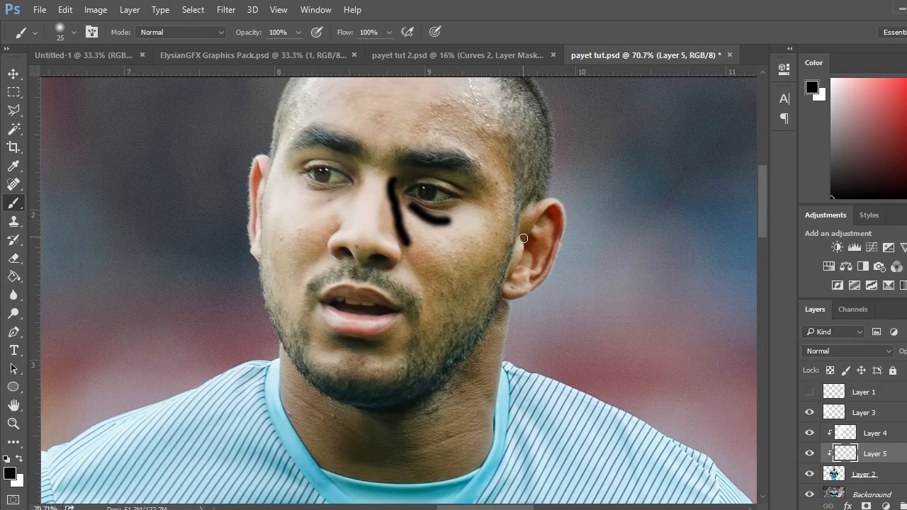
{"action": "left_click_drag", "start_coordinate": [523, 239], "coordinate": [519, 264]}
{"action": "scroll", "coordinate": [304, 122], "scroll_direction": "up", "scroll_amount": 2}
{"action": "scroll", "coordinate": [377, 223], "scroll_direction": "down", "scroll_amount": 3}
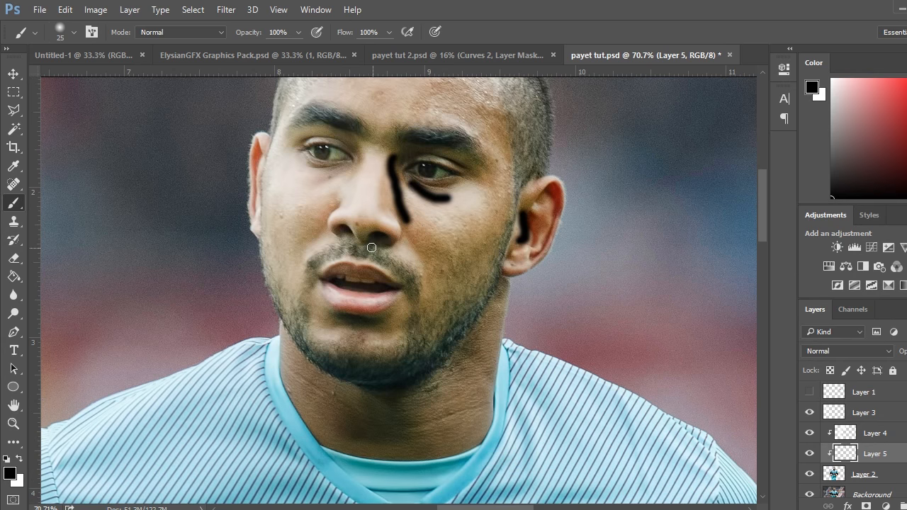
{"action": "left_click_drag", "start_coordinate": [383, 249], "coordinate": [395, 247]}
Try Overlay on Layer 5, lower the layer's opacity, and set its blend mode to Soft Light
{"action": "left_click", "coordinate": [845, 350]}
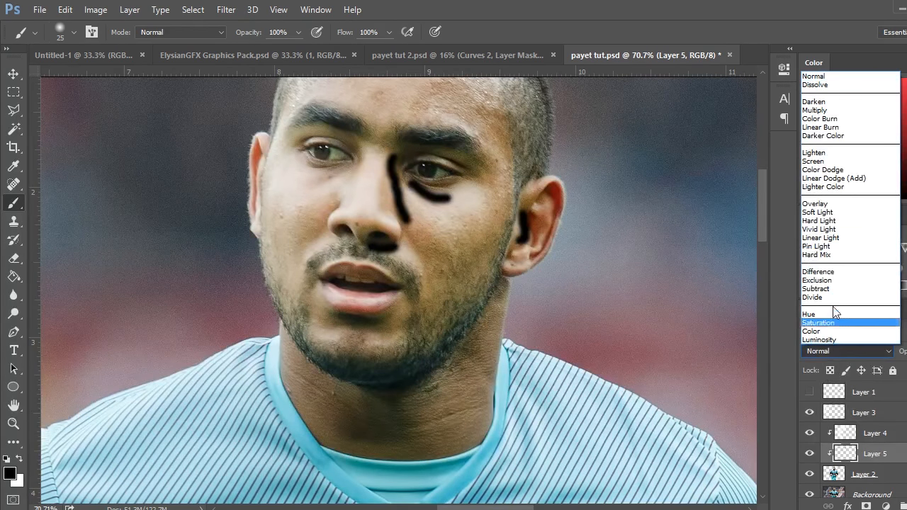
{"action": "left_click", "coordinate": [826, 205]}
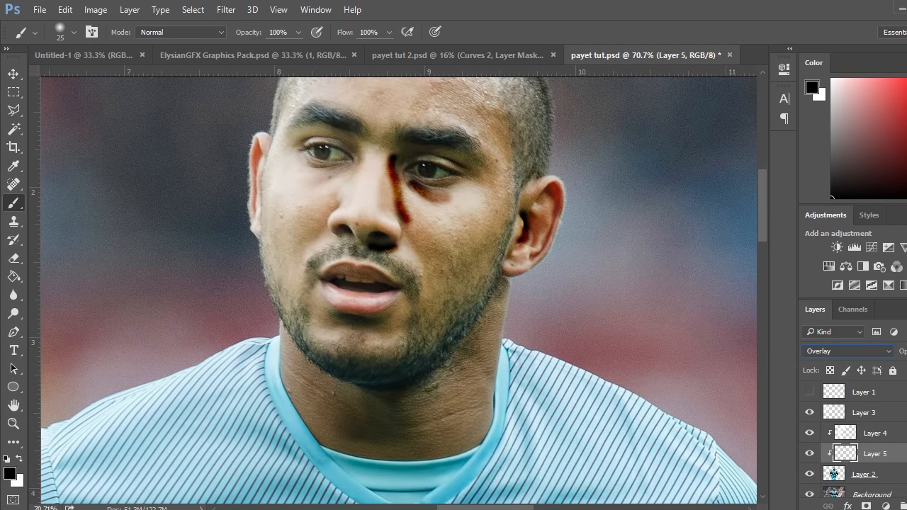
{"action": "left_click_drag", "start_coordinate": [900, 356], "coordinate": [865, 365]}
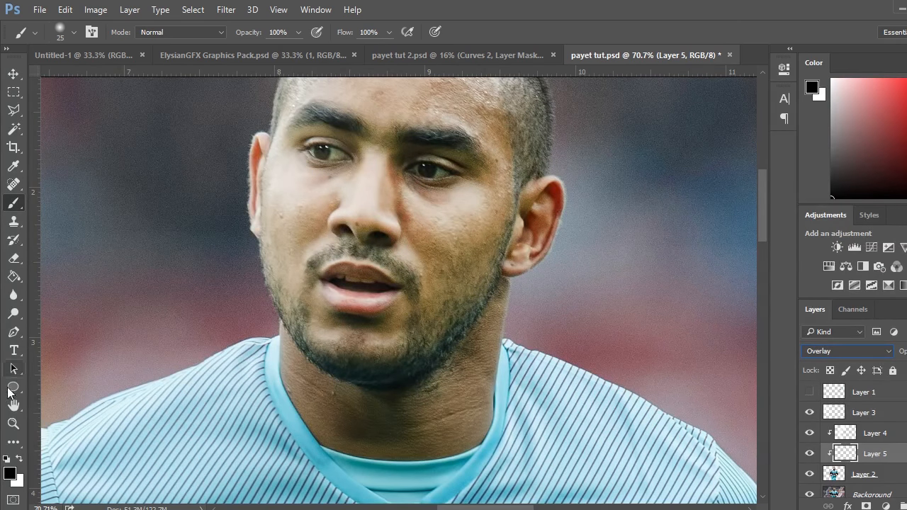
{"action": "left_click", "coordinate": [13, 424]}
{"action": "mouse_move", "coordinate": [421, 272]}
{"action": "left_mouse_down"}
{"action": "mouse_move", "coordinate": [386, 277]}
{"action": "mouse_move", "coordinate": [421, 284]}
{"action": "left_mouse_up"}
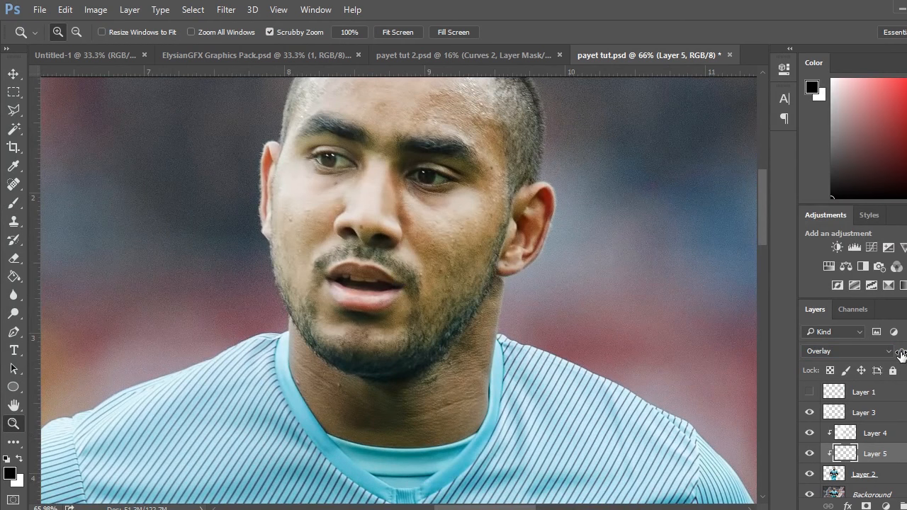
{"action": "left_click", "coordinate": [850, 351]}
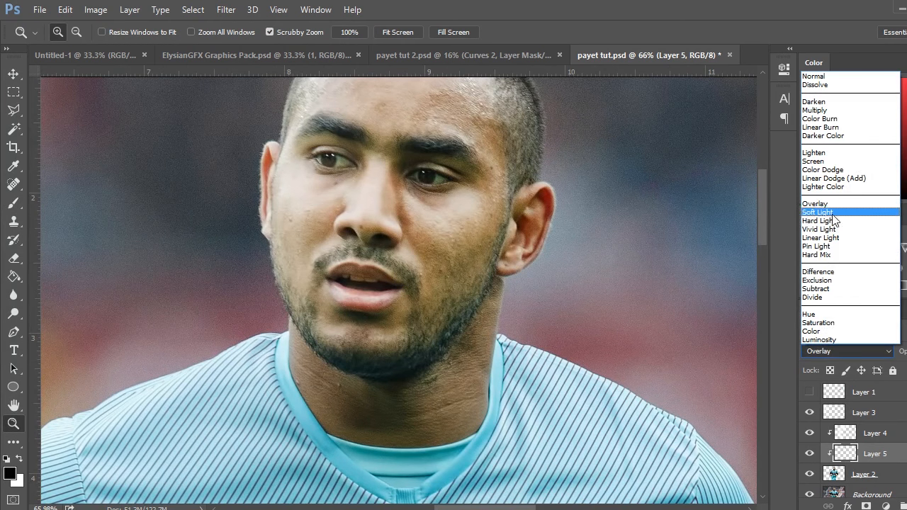
{"action": "left_click", "coordinate": [835, 202]}
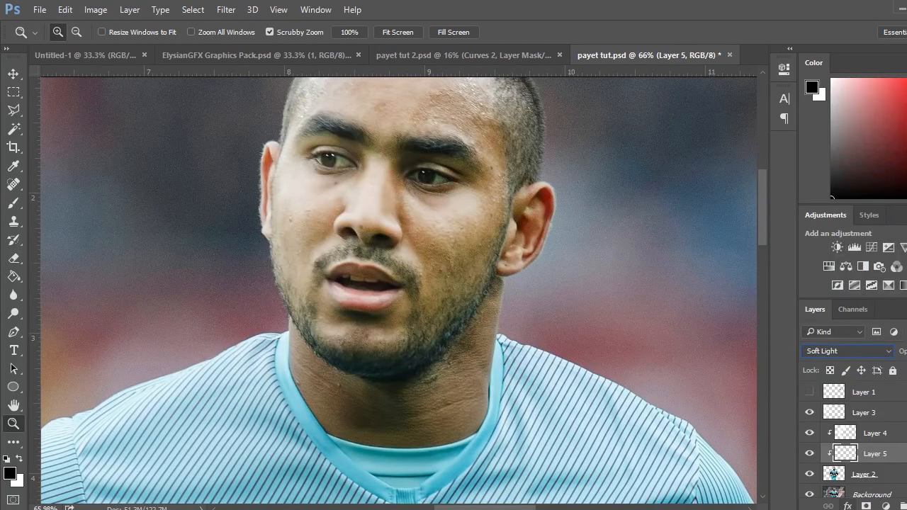
Add a clipped layer above Layer 5 and paint a black line along the neck where it meets the shirt collar
{"action": "left_click", "coordinate": [906, 506]}
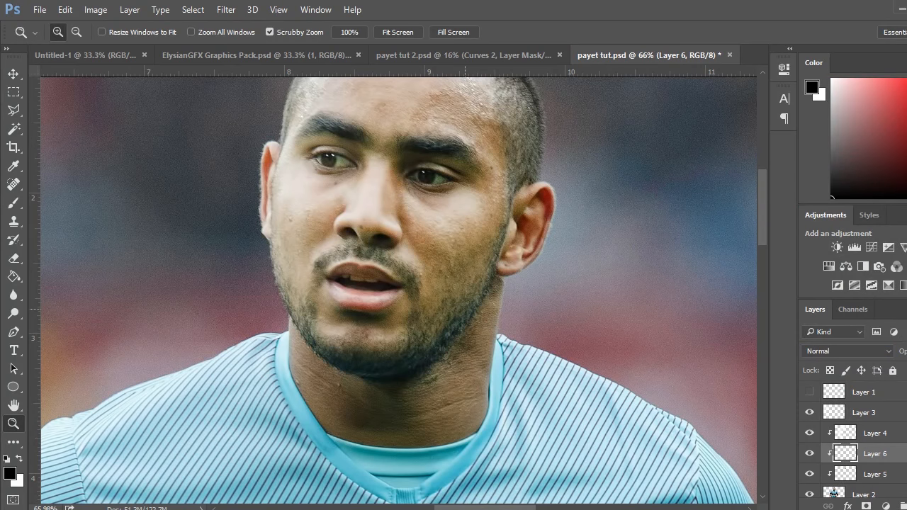
{"action": "left_click", "coordinate": [14, 202]}
{"action": "scroll", "coordinate": [335, 392], "scroll_direction": "down", "scroll_amount": 3}
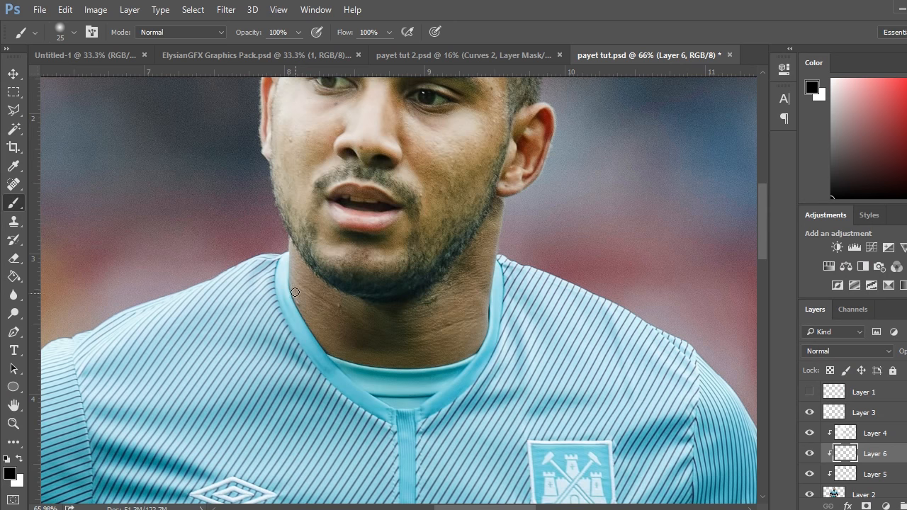
{"action": "mouse_move", "coordinate": [290, 283]}
{"action": "left_mouse_down"}
{"action": "mouse_move", "coordinate": [331, 358]}
{"action": "mouse_move", "coordinate": [412, 376]}
{"action": "mouse_move", "coordinate": [444, 371]}
{"action": "mouse_move", "coordinate": [471, 349]}
{"action": "mouse_move", "coordinate": [491, 275]}
{"action": "left_mouse_up"}
Set Layer 6's blend mode to Soft Light and lower its opacity
{"action": "left_click", "coordinate": [830, 350]}
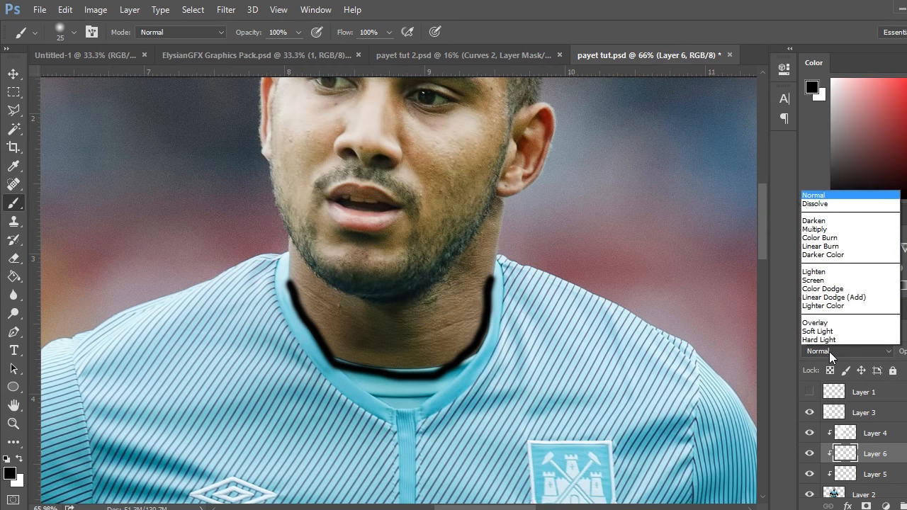
{"action": "left_click", "coordinate": [838, 211]}
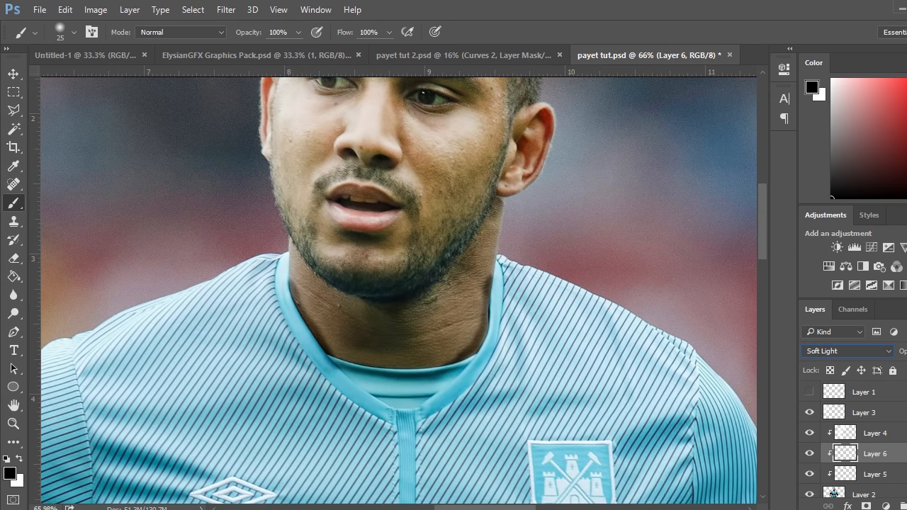
{"action": "left_click_drag", "start_coordinate": [904, 356], "coordinate": [892, 357]}
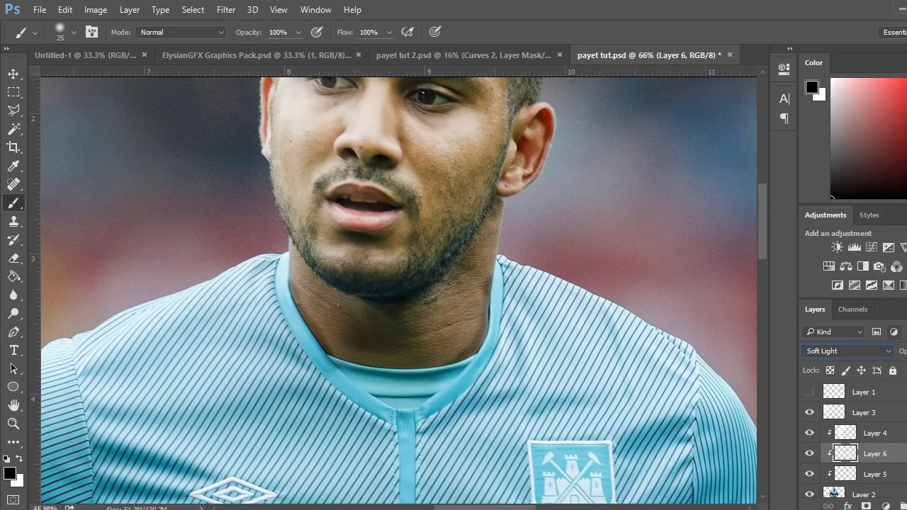
Try other blend modes on Layer 6, as far as Subtract, and restore Soft Light
{"action": "key", "text": "Down"}
{"action": "key", "text": "Down"}
{"action": "key", "text": "Down"}
{"action": "key", "text": "Down"}
{"action": "key", "text": "Down"}
{"action": "key", "text": "Down"}
{"action": "key", "text": "Down"}
{"action": "key", "text": "Down"}
{"action": "left_click", "coordinate": [833, 350]}
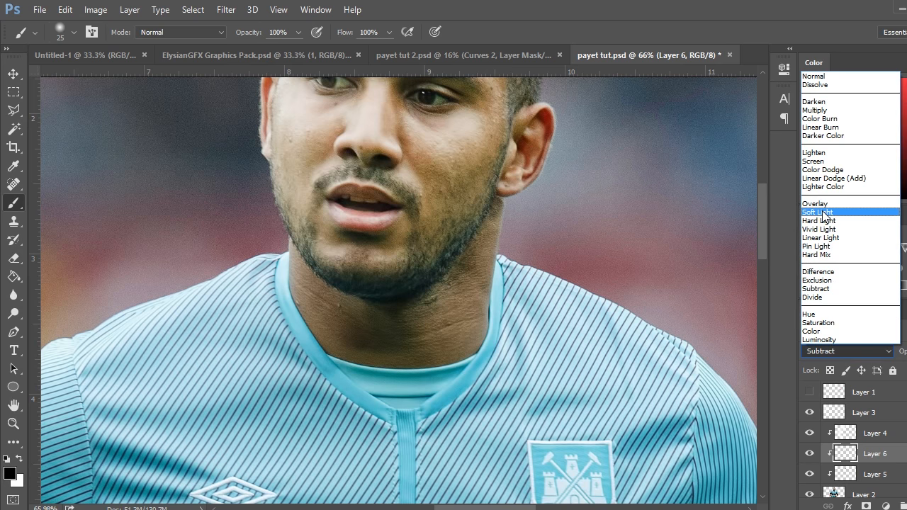
{"action": "left_click", "coordinate": [822, 217]}
Add a clipped layer above Layer 6 and paint black strokes along the creases of the shirt's lower blue section
{"action": "left_click_drag", "start_coordinate": [761, 232], "coordinate": [716, 294]}
{"action": "scroll", "coordinate": [717, 300], "scroll_direction": "down", "scroll_amount": 10}
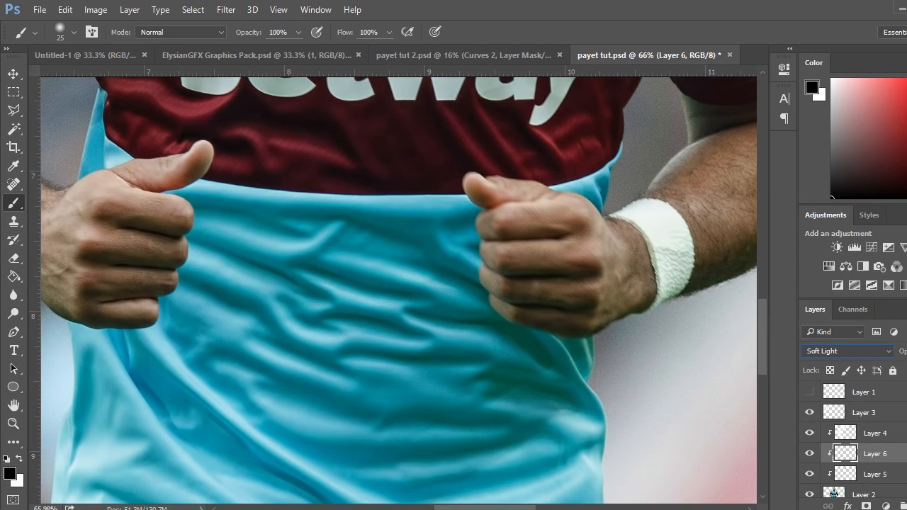
{"action": "key", "text": "ctrl+shift+alt+n"}
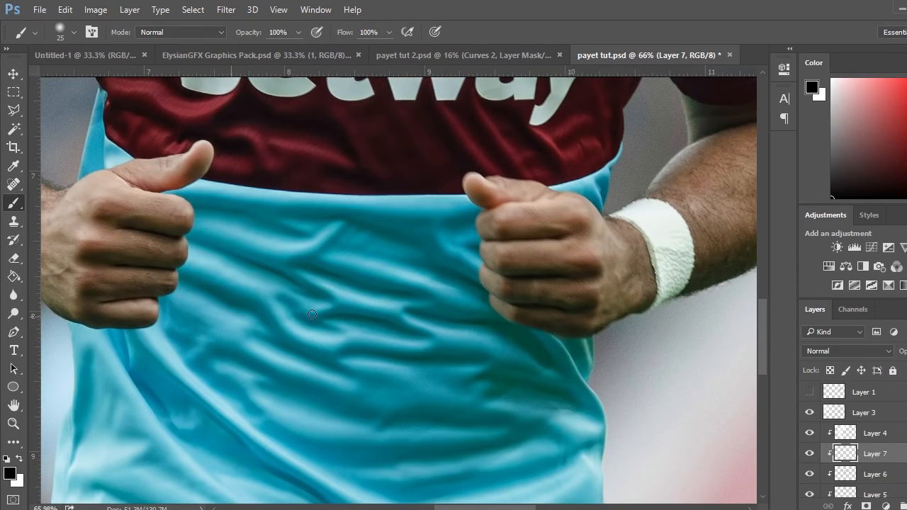
{"action": "left_click_drag", "start_coordinate": [362, 322], "coordinate": [402, 322]}
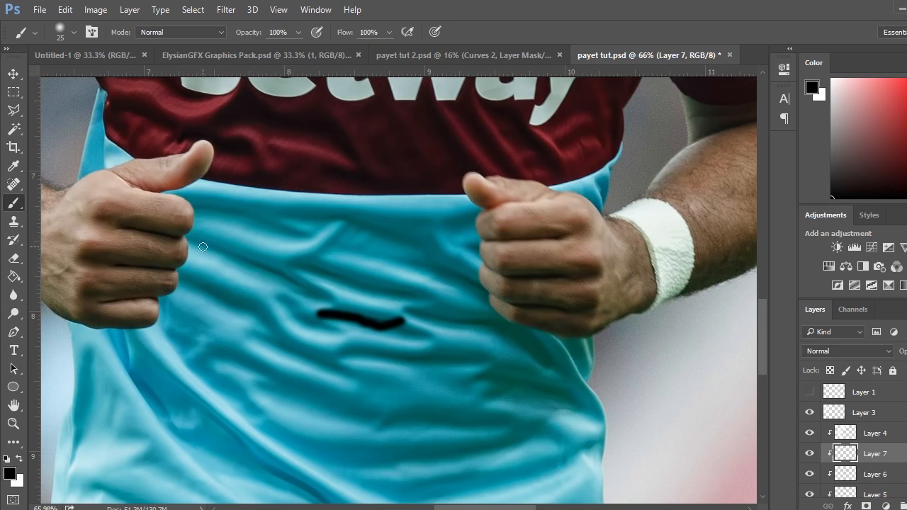
{"action": "left_click_drag", "start_coordinate": [207, 246], "coordinate": [301, 275]}
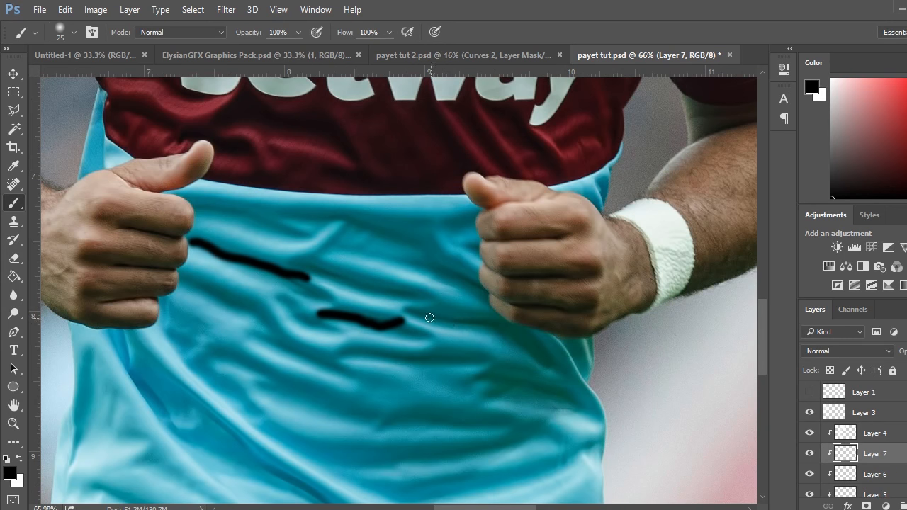
{"action": "left_click_drag", "start_coordinate": [425, 316], "coordinate": [492, 322]}
{"action": "left_click_drag", "start_coordinate": [255, 346], "coordinate": [317, 388]}
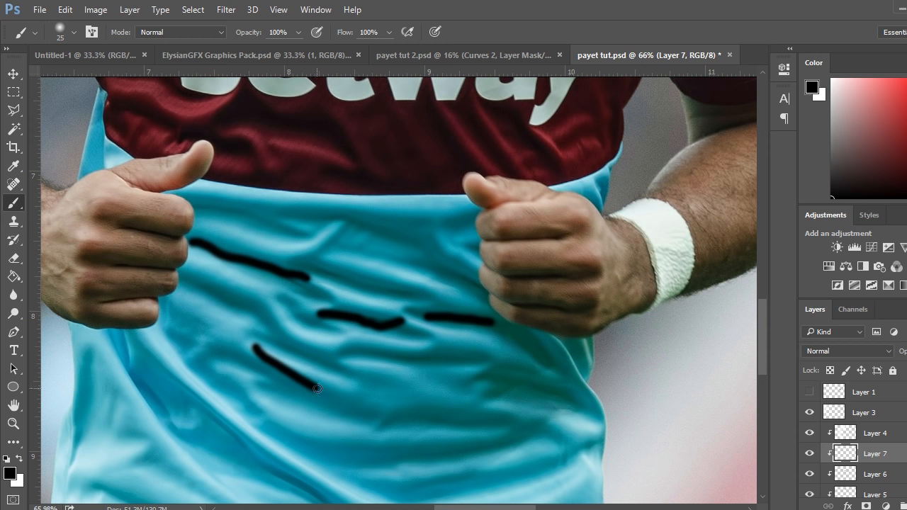
{"action": "mouse_move", "coordinate": [350, 357]}
{"action": "left_mouse_down"}
{"action": "mouse_move", "coordinate": [445, 369]}
{"action": "mouse_move", "coordinate": [481, 362]}
{"action": "left_mouse_up"}
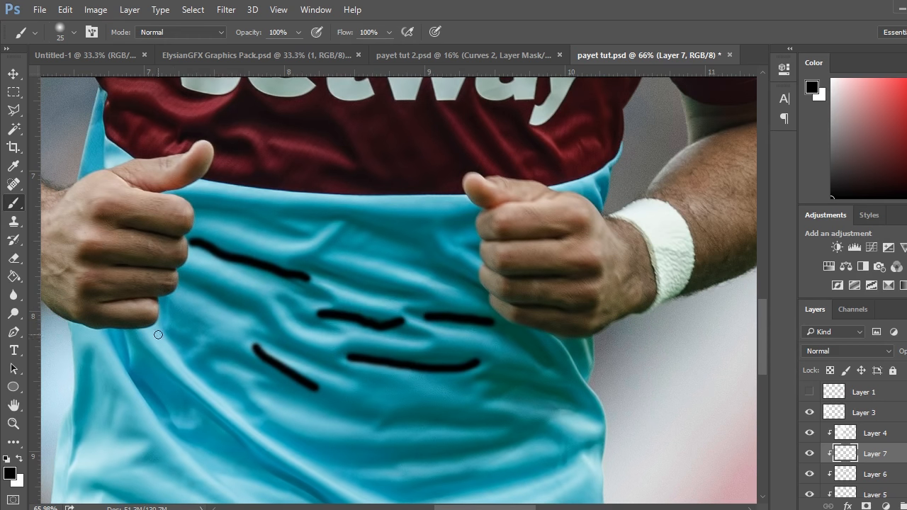
{"action": "left_click_drag", "start_coordinate": [130, 345], "coordinate": [298, 491]}
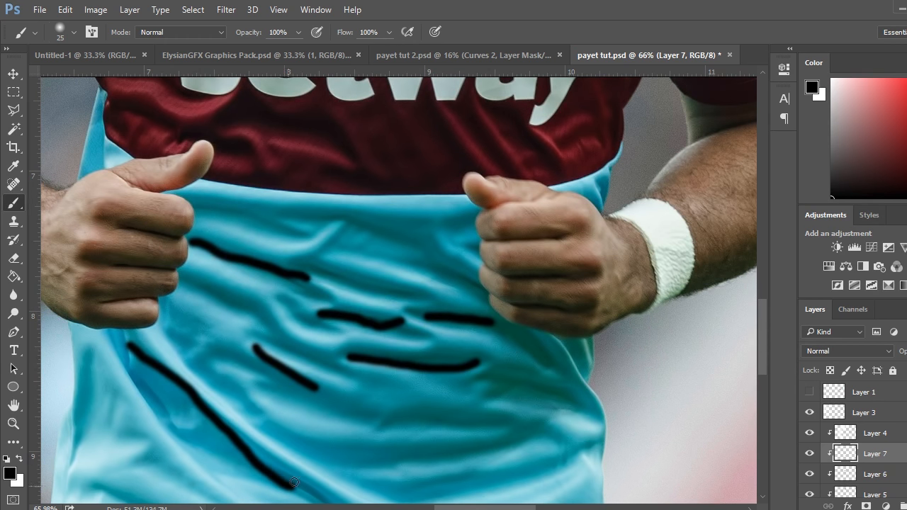
Extend the long diagonal crease line, add black strokes along the remaining lower shirt folds, and paint one in the maroon band beside the betway logo
{"action": "scroll", "coordinate": [298, 491], "scroll_direction": "down", "scroll_amount": 2}
{"action": "scroll", "coordinate": [298, 430], "scroll_direction": "down", "scroll_amount": 5}
{"action": "mouse_move", "coordinate": [288, 283]}
{"action": "left_mouse_down"}
{"action": "mouse_move", "coordinate": [329, 304]}
{"action": "mouse_move", "coordinate": [382, 365]}
{"action": "left_mouse_up"}
{"action": "mouse_move", "coordinate": [340, 278]}
{"action": "left_mouse_down"}
{"action": "mouse_move", "coordinate": [421, 281]}
{"action": "mouse_move", "coordinate": [501, 265]}
{"action": "mouse_move", "coordinate": [552, 238]}
{"action": "left_mouse_up"}
{"action": "scroll", "coordinate": [552, 238], "scroll_direction": "up", "scroll_amount": 5}
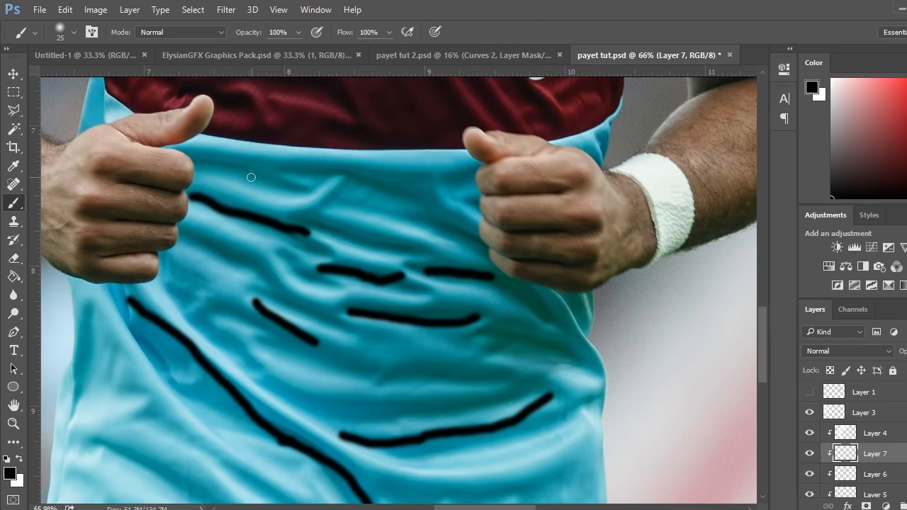
{"action": "left_click_drag", "start_coordinate": [245, 174], "coordinate": [321, 195]}
{"action": "mouse_move", "coordinate": [337, 238]}
{"action": "left_mouse_down"}
{"action": "mouse_move", "coordinate": [358, 251]}
{"action": "mouse_move", "coordinate": [425, 262]}
{"action": "left_mouse_up"}
{"action": "scroll", "coordinate": [470, 183], "scroll_direction": "up", "scroll_amount": 4}
{"action": "scroll", "coordinate": [369, 158], "scroll_direction": "up", "scroll_amount": 5}
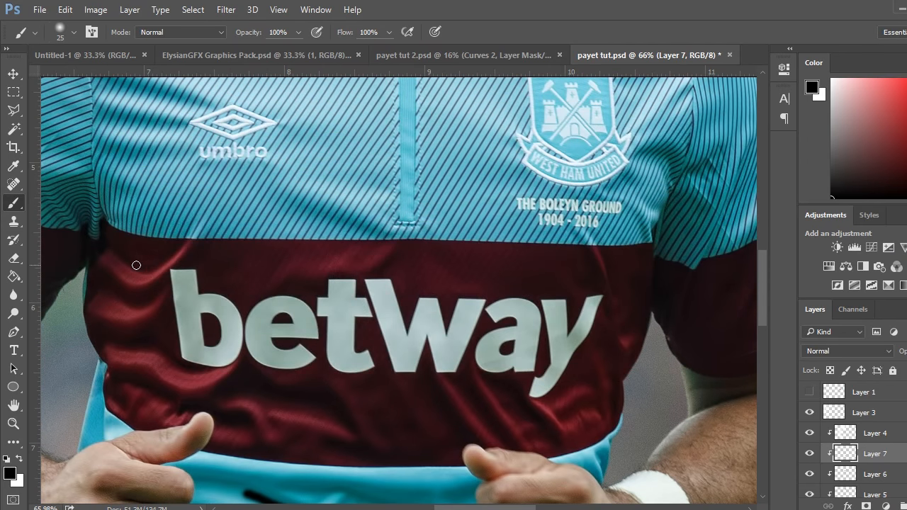
{"action": "mouse_move", "coordinate": [123, 260]}
{"action": "left_mouse_down"}
{"action": "mouse_move", "coordinate": [172, 269]}
{"action": "mouse_move", "coordinate": [181, 254]}
{"action": "left_mouse_up"}
Soften the black crease strokes on Layer 7 with a Gaussian Blur
{"action": "left_click", "coordinate": [13, 424]}
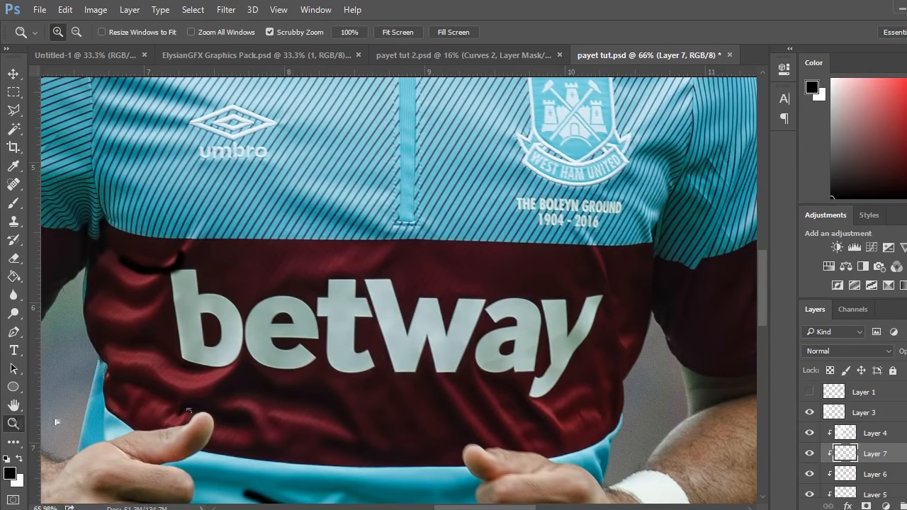
{"action": "left_click_drag", "start_coordinate": [437, 359], "coordinate": [344, 366]}
{"action": "mouse_move", "coordinate": [472, 387]}
{"action": "left_mouse_down"}
{"action": "mouse_move", "coordinate": [492, 385]}
{"action": "mouse_move", "coordinate": [466, 382]}
{"action": "mouse_move", "coordinate": [489, 383]}
{"action": "left_mouse_up"}
{"action": "scroll", "coordinate": [426, 333], "scroll_direction": "down", "scroll_amount": 2}
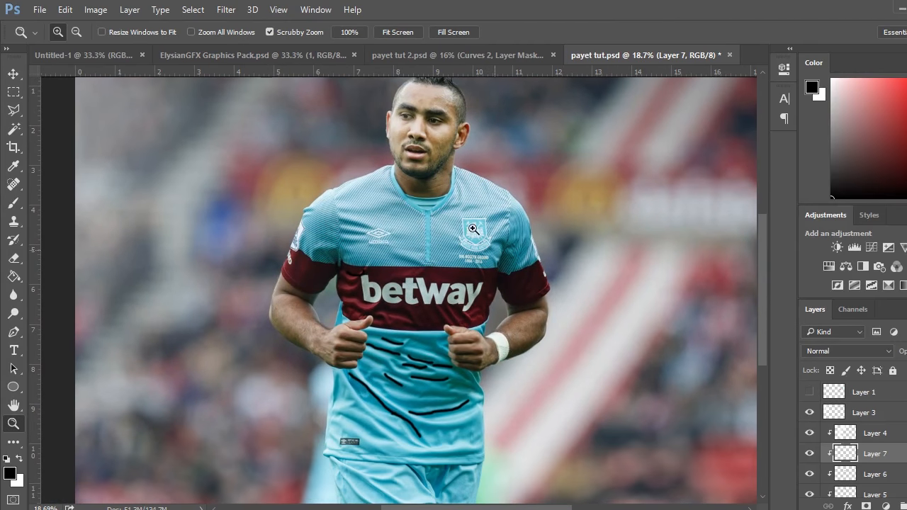
{"action": "left_click", "coordinate": [245, 9]}
{"action": "mouse_move", "coordinate": [258, 166]}
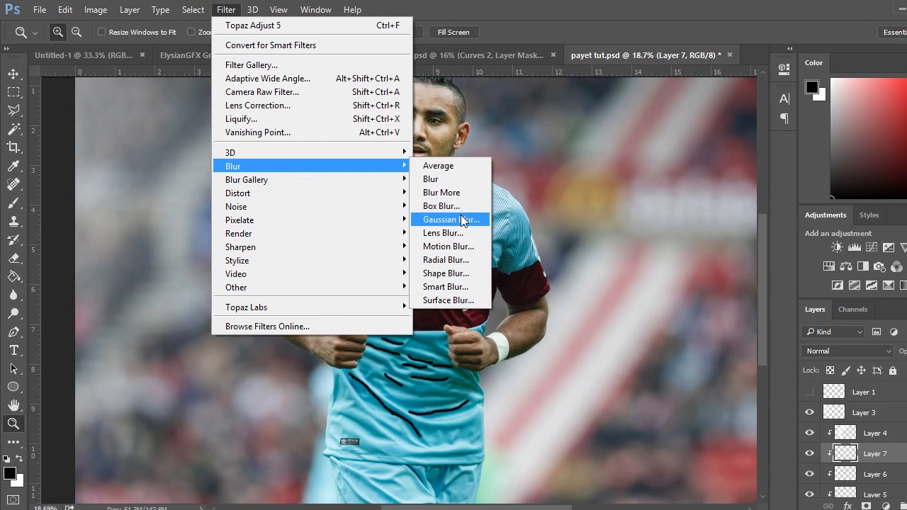
{"action": "left_click", "coordinate": [452, 219]}
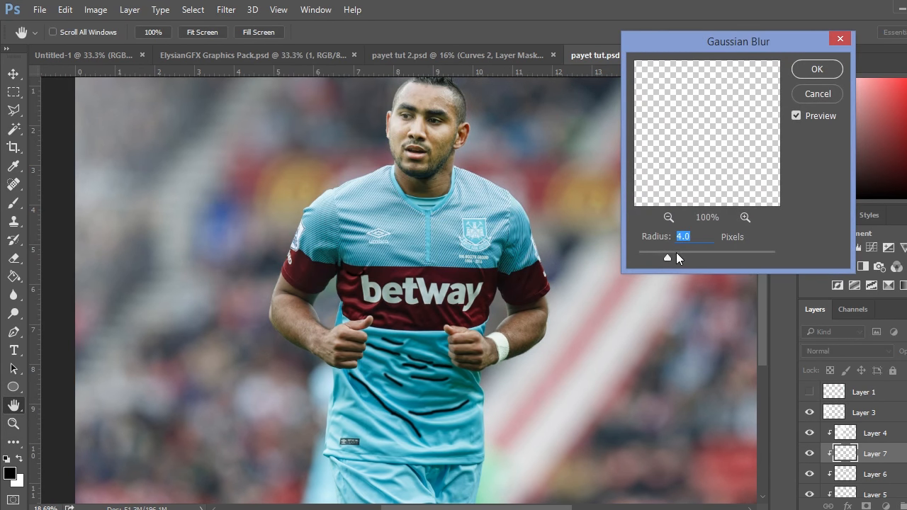
{"action": "left_click_drag", "start_coordinate": [684, 256], "coordinate": [683, 256]}
{"action": "left_click", "coordinate": [812, 69]}
Set Layer 7's blend mode to Soft Light and compare the shirt with the layer hidden and shown
{"action": "left_click", "coordinate": [850, 351]}
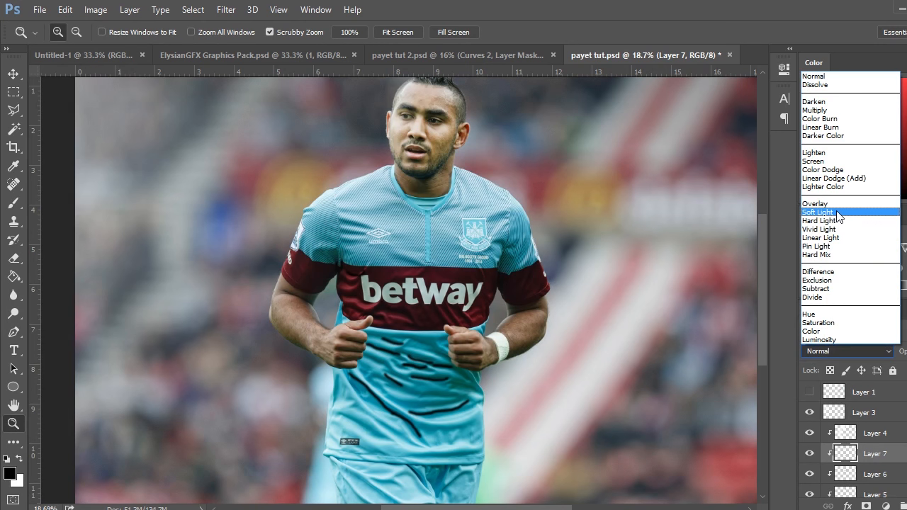
{"action": "left_click", "coordinate": [842, 211]}
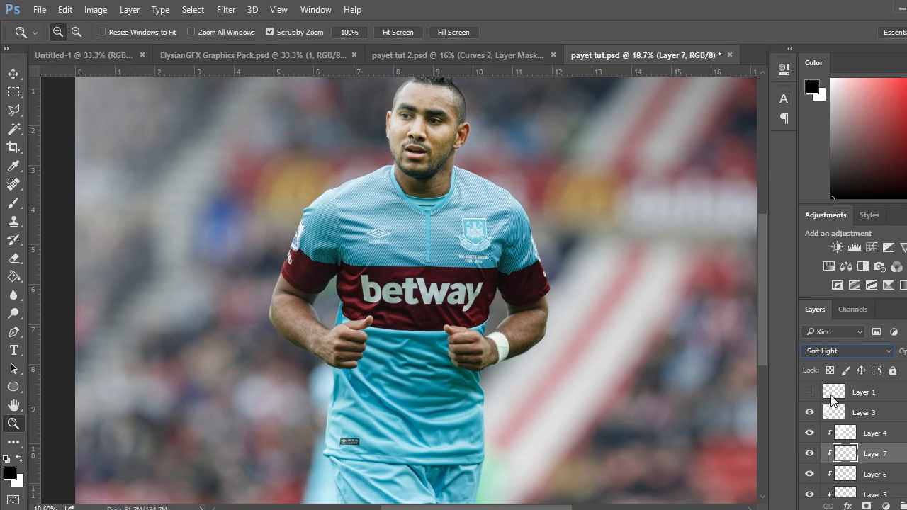
{"action": "left_click", "coordinate": [810, 453]}
{"action": "left_click", "coordinate": [811, 453]}
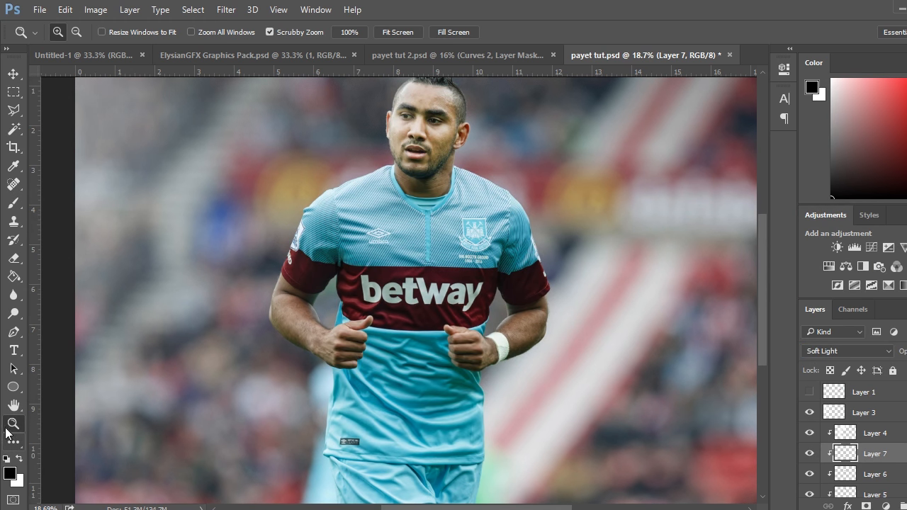
Add a clipped layer above Layer 7 and paint soft black shading over the crest side of the player with a 3000 px brush
{"action": "left_click_drag", "start_coordinate": [583, 162], "coordinate": [559, 205]}
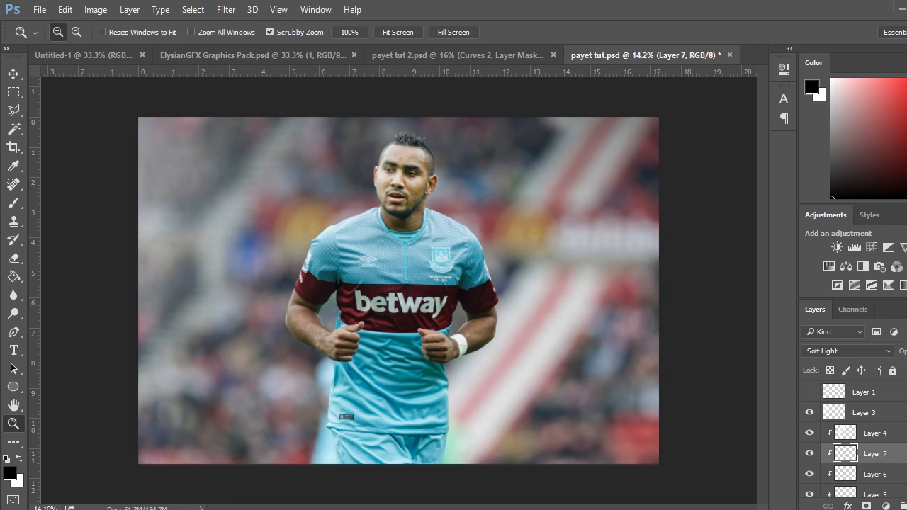
{"action": "left_click", "coordinate": [15, 205]}
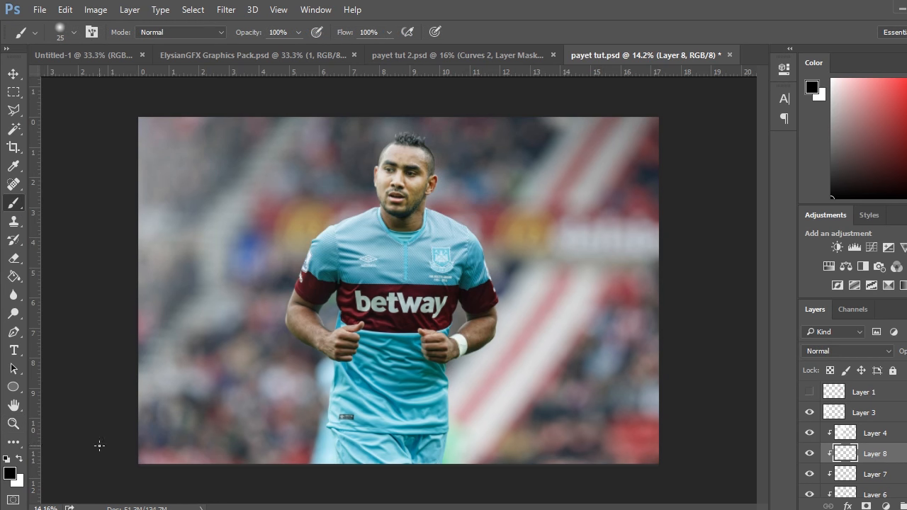
{"action": "left_click", "coordinate": [63, 28]}
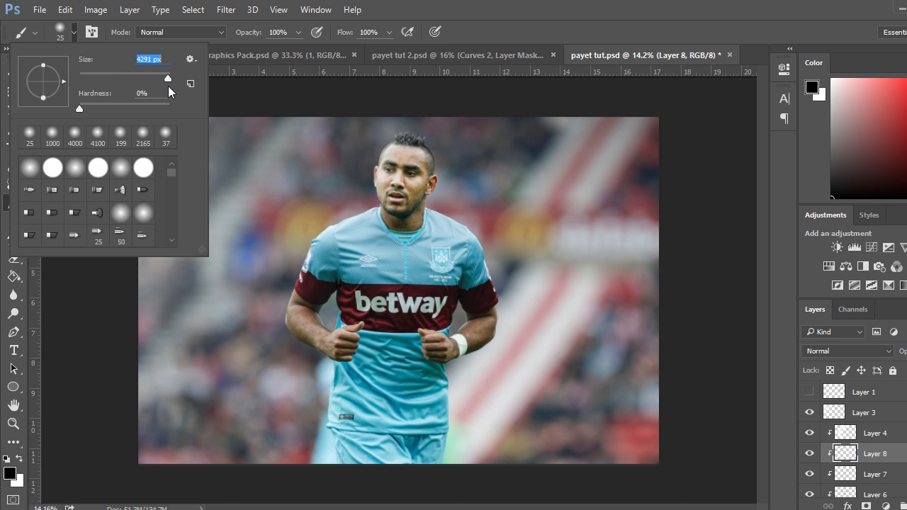
{"action": "type", "text": "3583"}
{"action": "key", "text": "Return"}
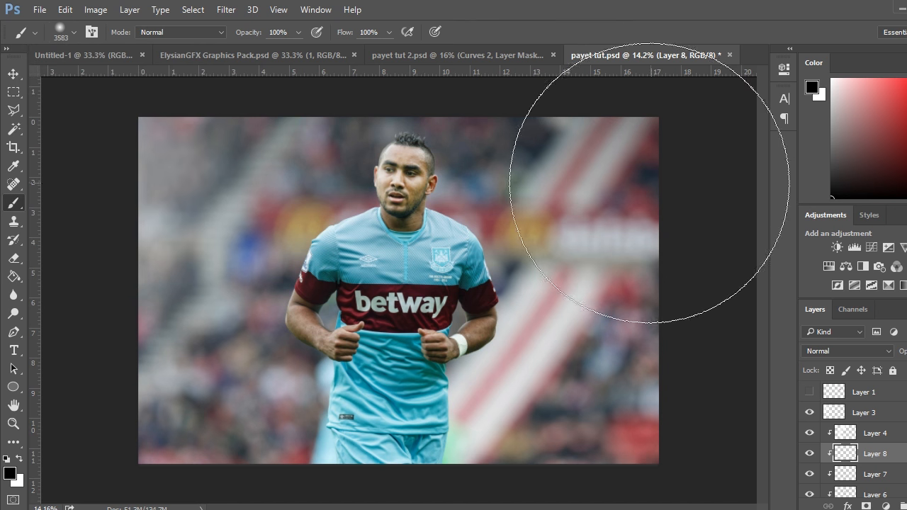
{"action": "key", "text": "["}
{"action": "key", "text": "bracketleft"}
{"action": "key", "text": "bracketleft"}
{"action": "key", "text": "bracketleft"}
{"action": "key", "text": "bracketleft"}
{"action": "key", "text": "bracketleft"}
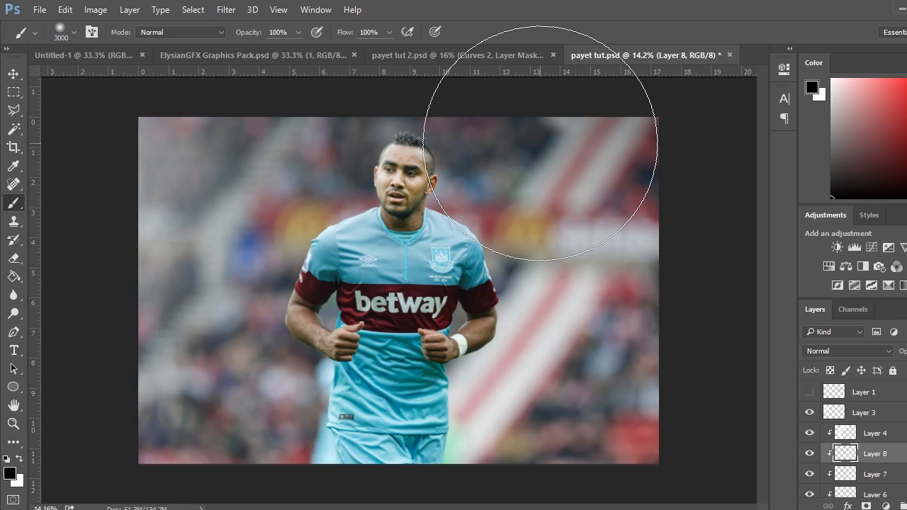
{"action": "left_click", "coordinate": [540, 143]}
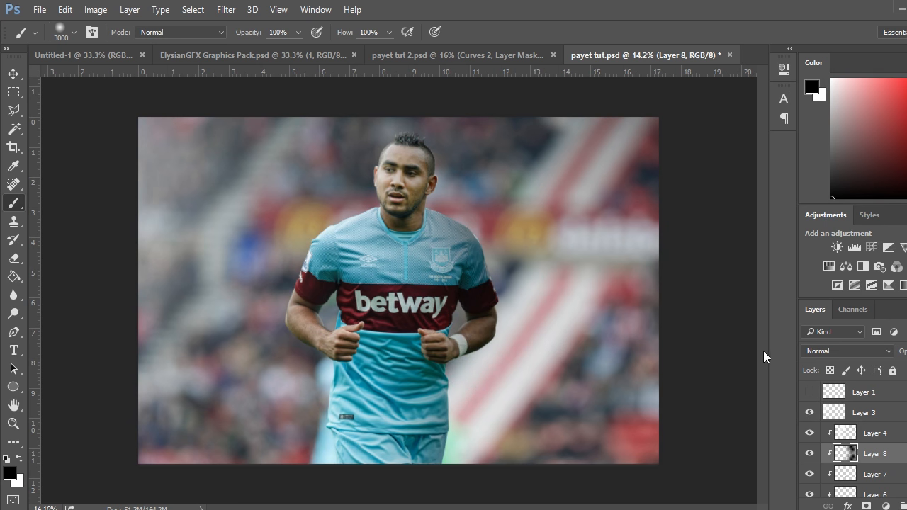
Set Layer 8's blend mode to Soft Light and compare the shading with the layer hidden and shown
{"action": "left_click", "coordinate": [835, 351]}
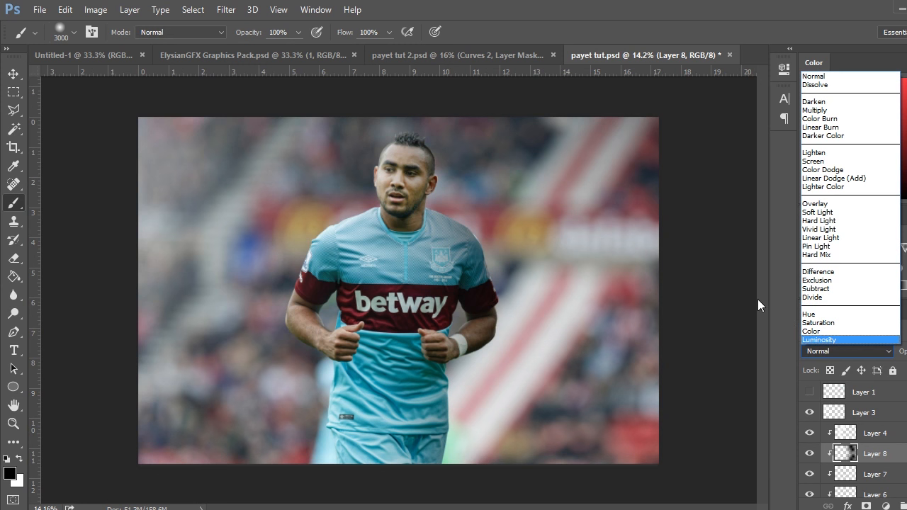
{"action": "left_click", "coordinate": [840, 207]}
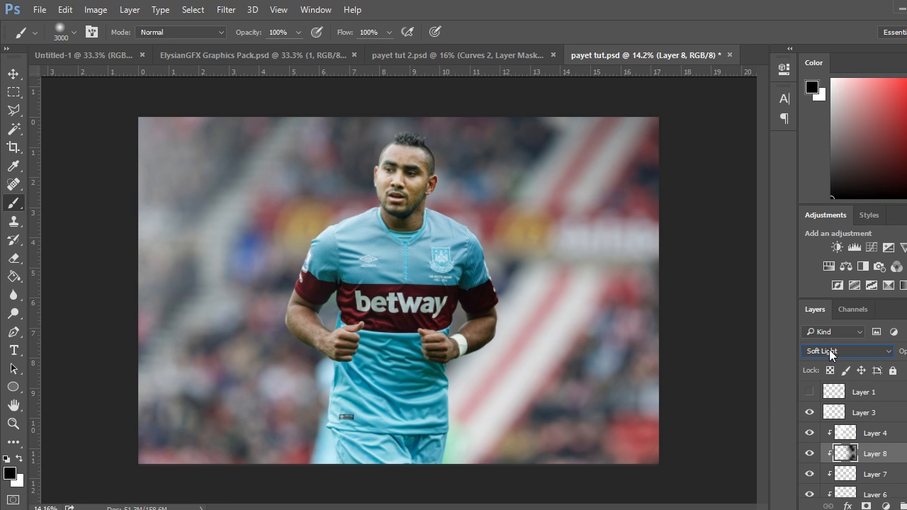
{"action": "left_click", "coordinate": [806, 453]}
{"action": "left_click", "coordinate": [806, 453]}
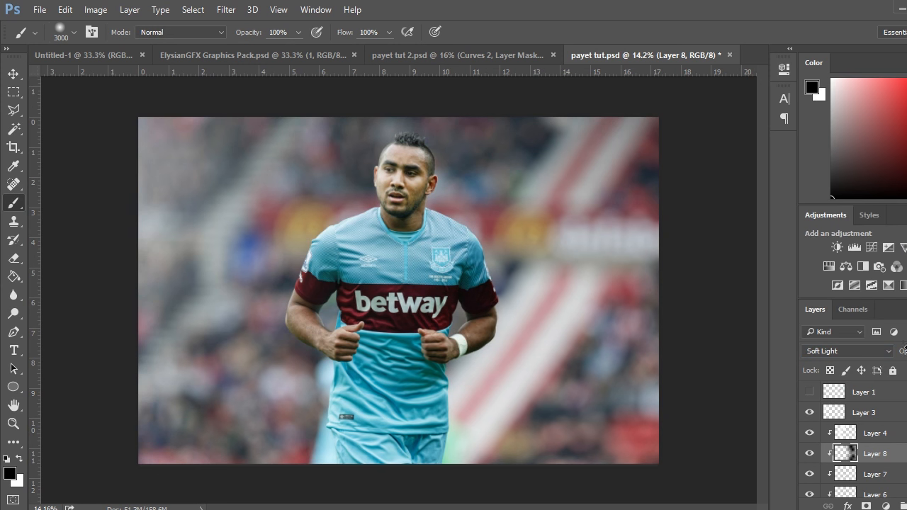
Add a black-to-white Gradient Map adjustment layer above Layer 4, trying the Reverse option and leaving it off
{"action": "scroll", "coordinate": [906, 468], "scroll_direction": "down", "scroll_amount": 2}
{"action": "scroll", "coordinate": [893, 454], "scroll_direction": "up", "scroll_amount": 2}
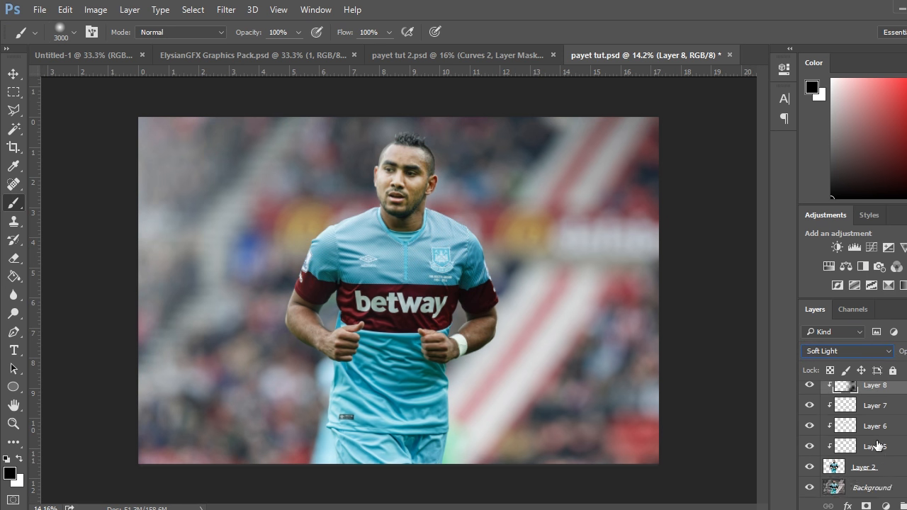
{"action": "left_click", "coordinate": [886, 433]}
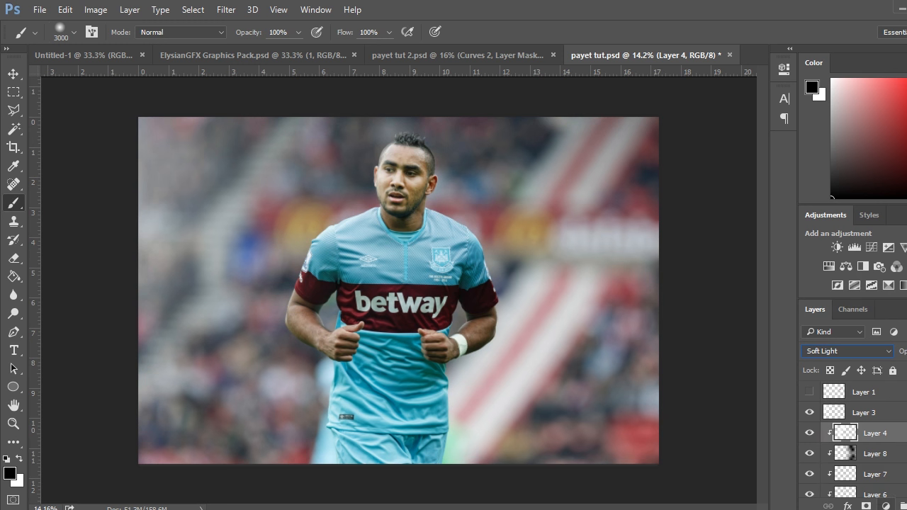
{"action": "left_click", "coordinate": [887, 506]}
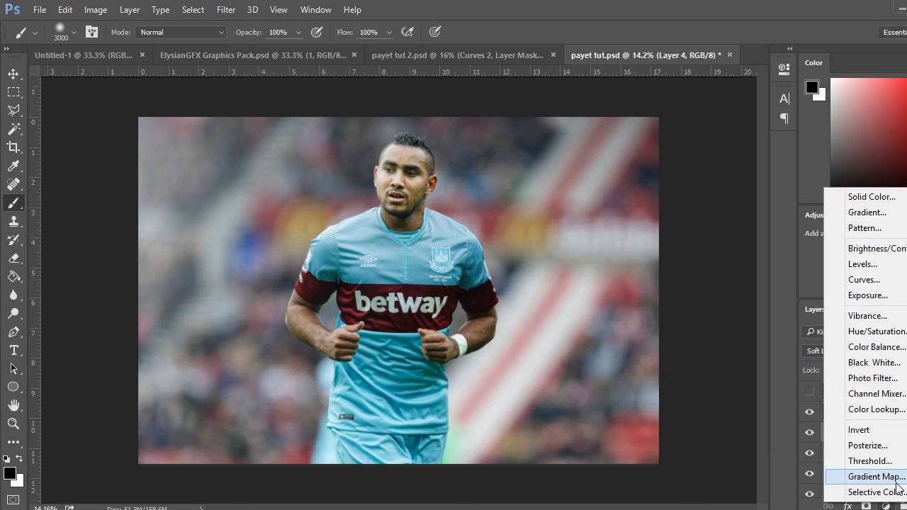
{"action": "left_click", "coordinate": [877, 476]}
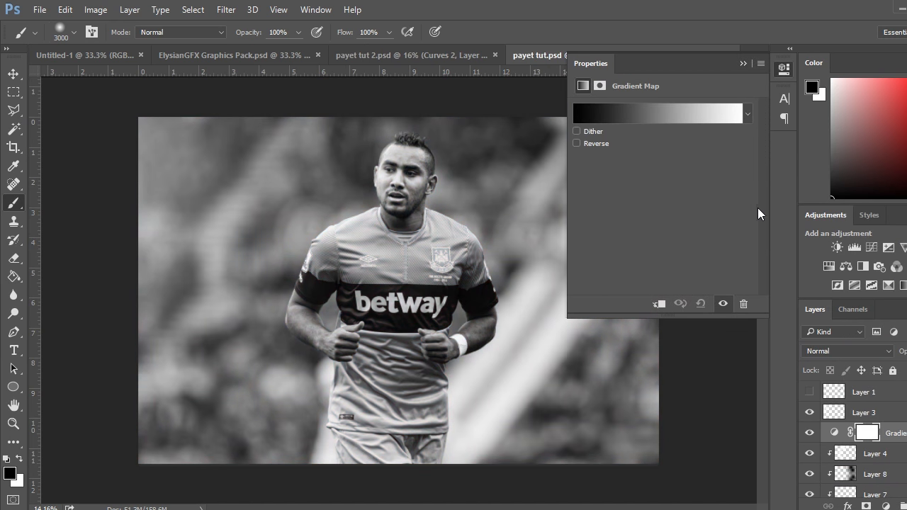
{"action": "left_click", "coordinate": [578, 141]}
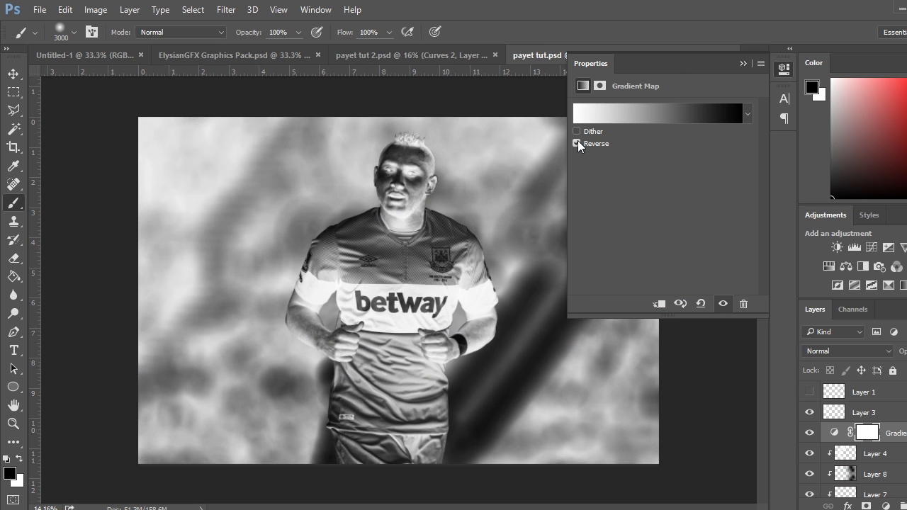
{"action": "left_click", "coordinate": [578, 142]}
Set the Gradient Map layer's blend mode to Soft Light, trying Overlay as an alternative before restoring Soft Light
{"action": "left_click", "coordinate": [842, 350]}
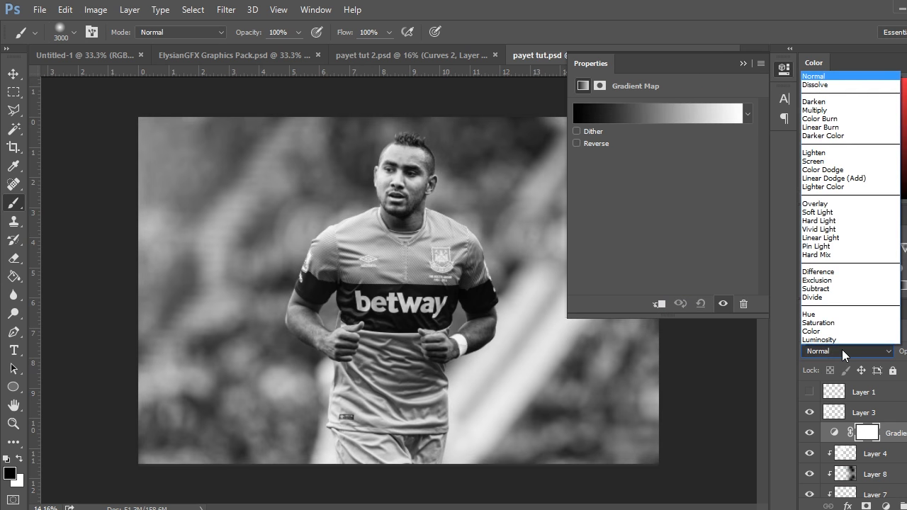
{"action": "left_click", "coordinate": [815, 212]}
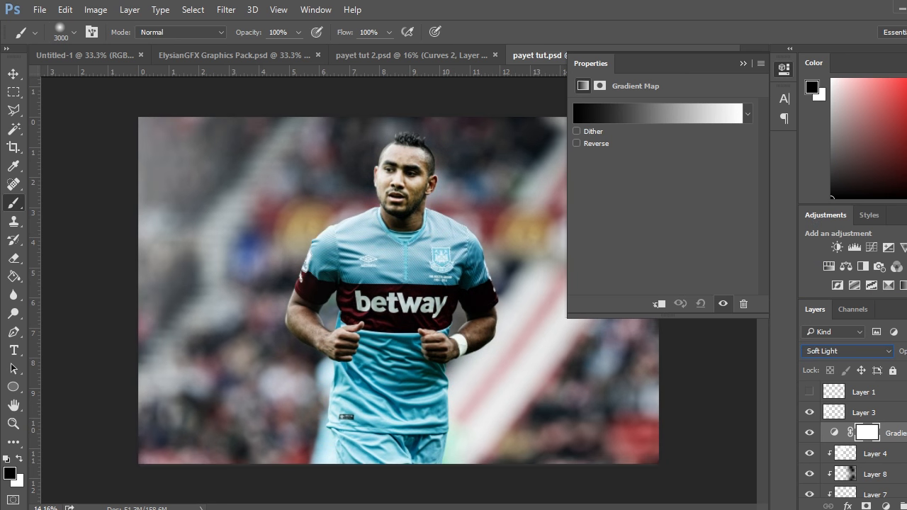
{"action": "left_click", "coordinate": [853, 349]}
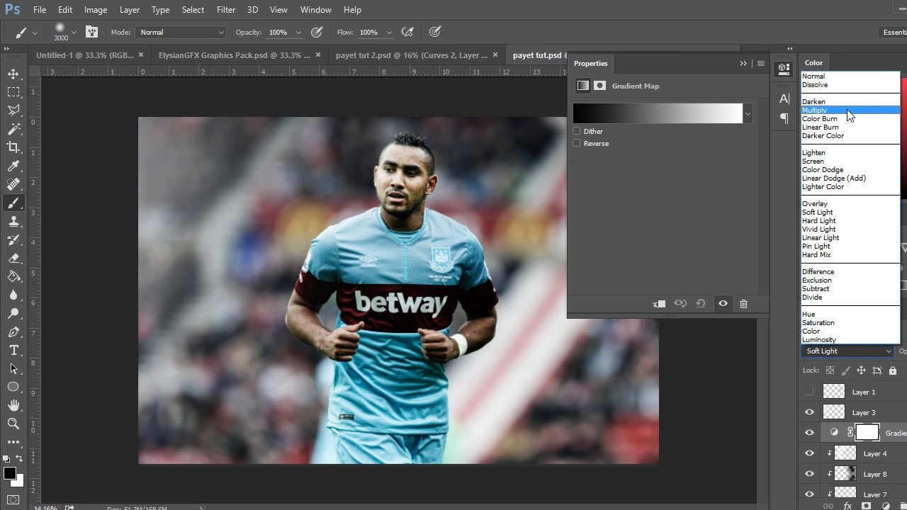
{"action": "left_click", "coordinate": [837, 204]}
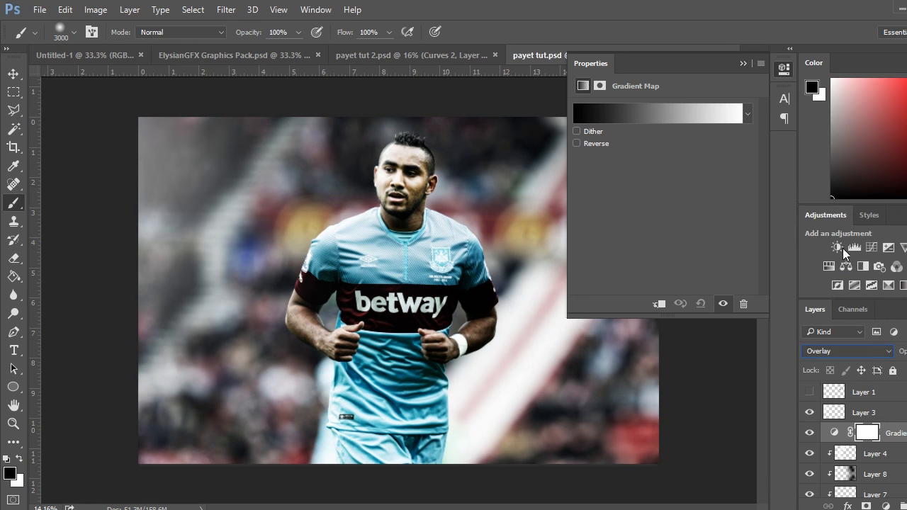
{"action": "left_click", "coordinate": [848, 347]}
{"action": "left_click", "coordinate": [836, 209]}
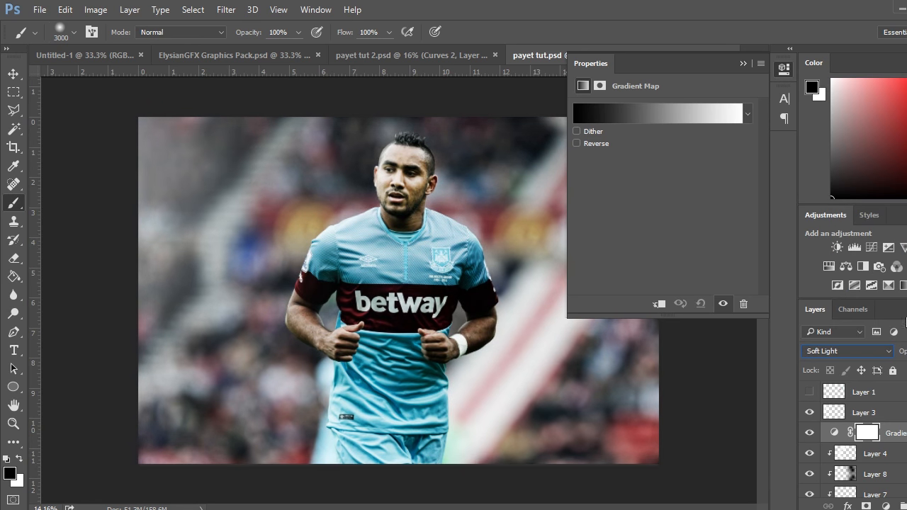
Lower the Gradient Map layer's opacity, compare the image without and with it, and close its settings
{"action": "left_click_drag", "start_coordinate": [902, 354], "coordinate": [871, 355]}
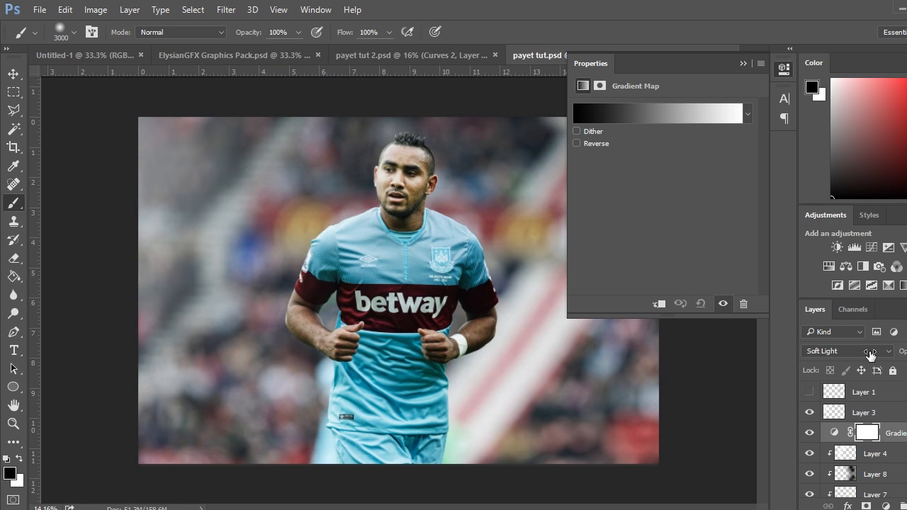
{"action": "left_click", "coordinate": [810, 432]}
{"action": "left_click", "coordinate": [810, 432]}
{"action": "left_click", "coordinate": [741, 64]}
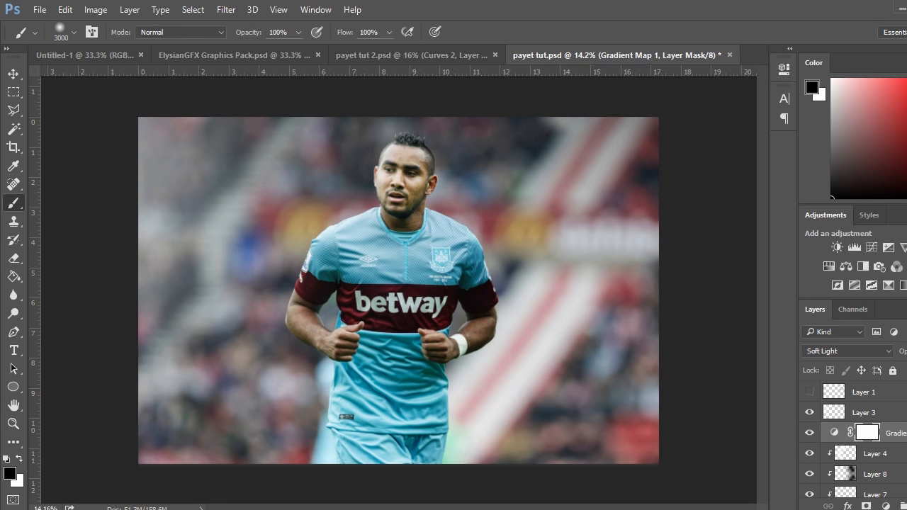
Add a Color Lookup adjustment layer above the Gradient Map using the FoggyNight.3DL 3D LUT file
{"action": "left_click", "coordinate": [890, 506]}
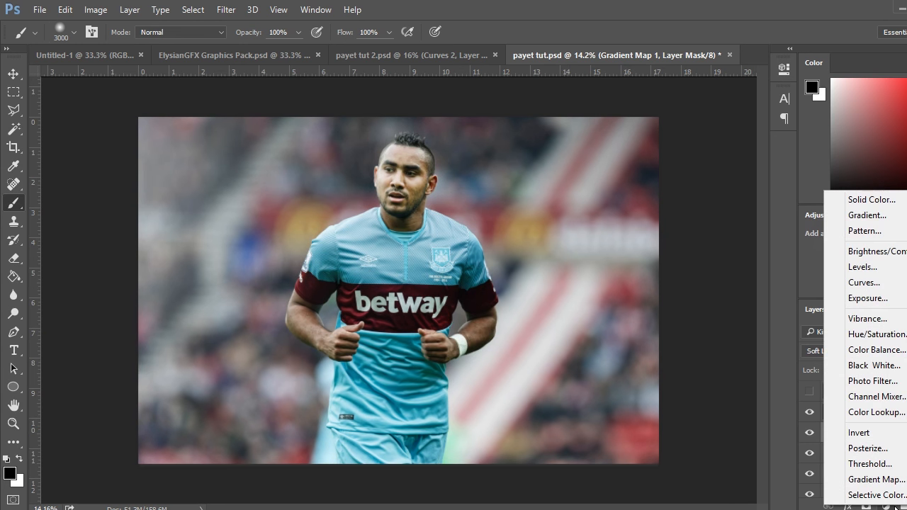
{"action": "left_click", "coordinate": [874, 411]}
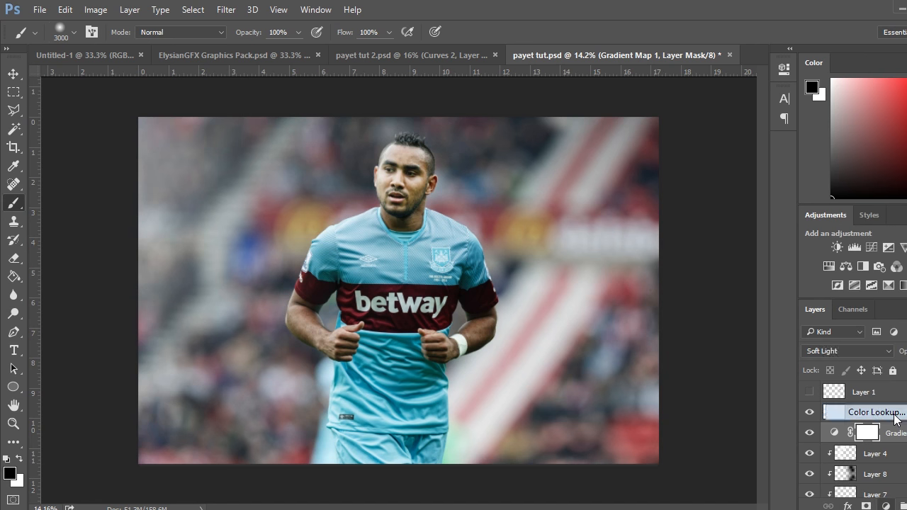
{"action": "left_click", "coordinate": [689, 113]}
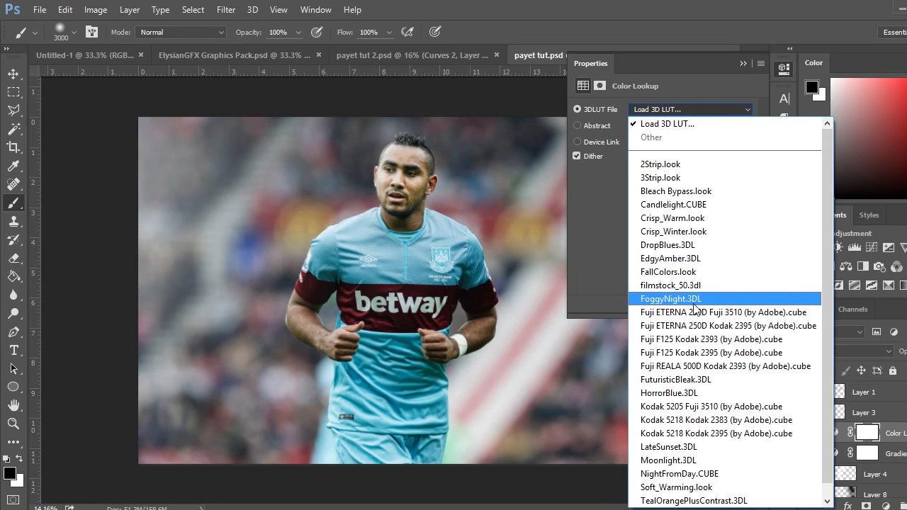
{"action": "left_click", "coordinate": [695, 301]}
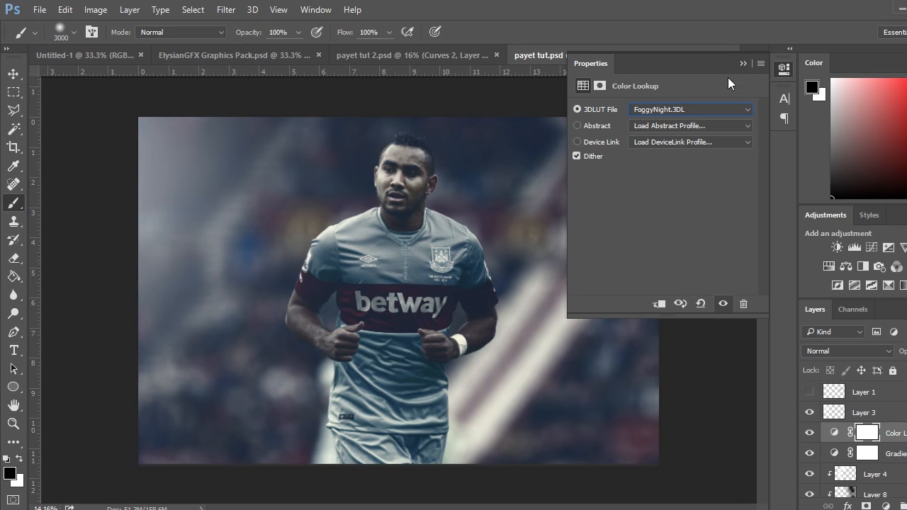
{"action": "left_click", "coordinate": [741, 63]}
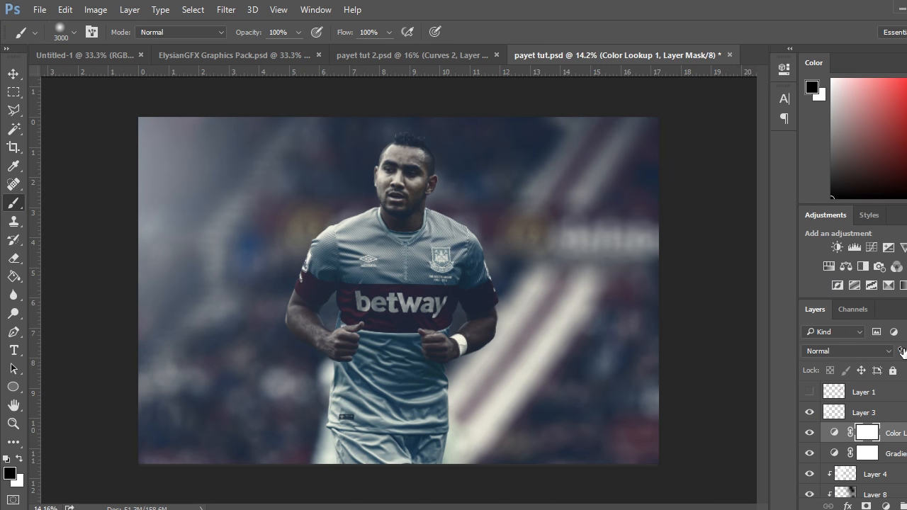
Lower the Color Lookup layer's opacity and toggle its visibility to compare the colour effect
{"action": "left_click_drag", "start_coordinate": [902, 353], "coordinate": [864, 350]}
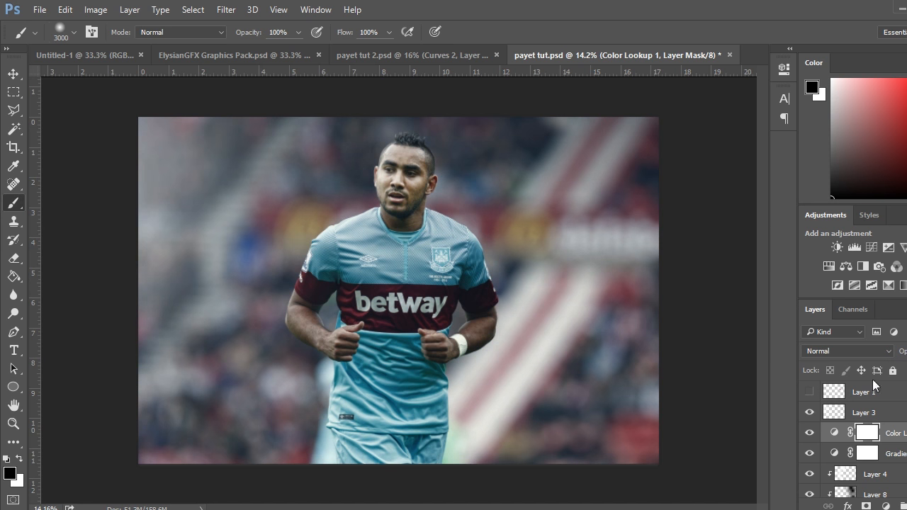
{"action": "left_click", "coordinate": [809, 434]}
{"action": "left_click", "coordinate": [809, 434]}
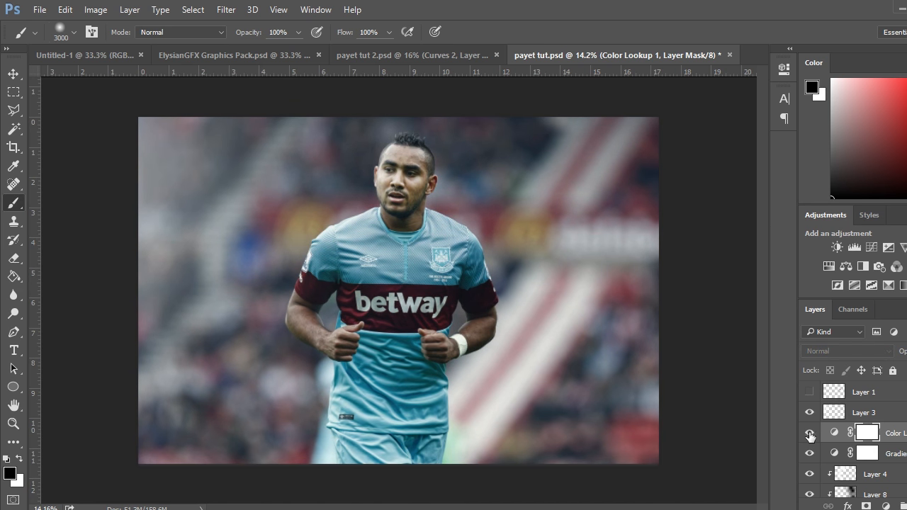
Add a Curves adjustment layer above the Color Lookup, anchor the shadows, slightly raise the highlights, and toggle the layer to compare
{"action": "left_click", "coordinate": [886, 505]}
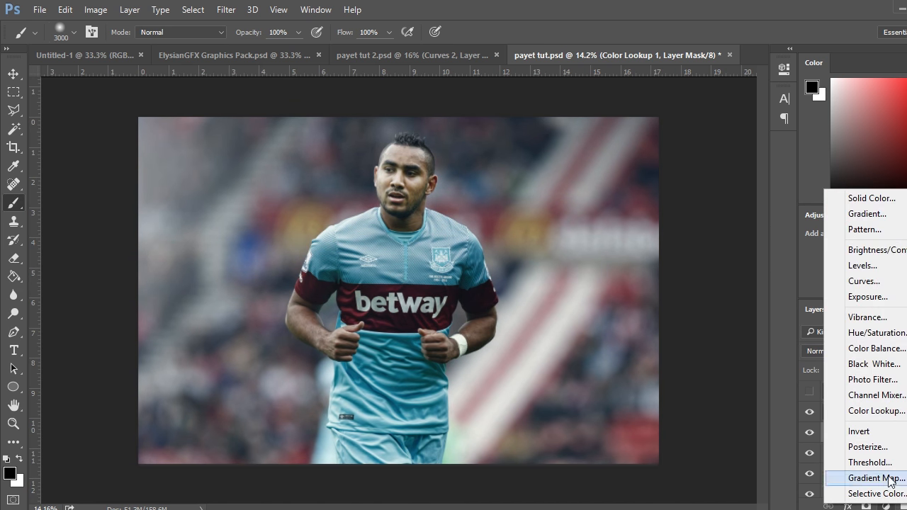
{"action": "left_click", "coordinate": [884, 282]}
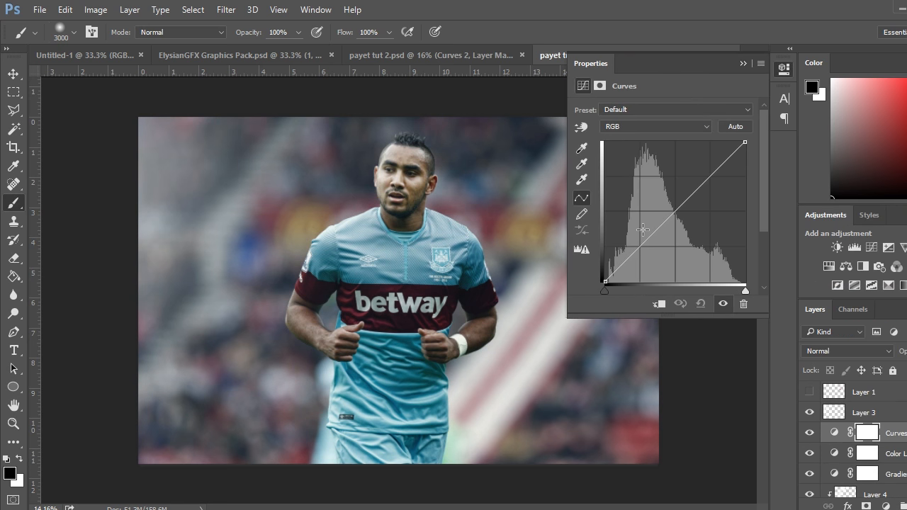
{"action": "left_click_drag", "start_coordinate": [640, 244], "coordinate": [639, 250]}
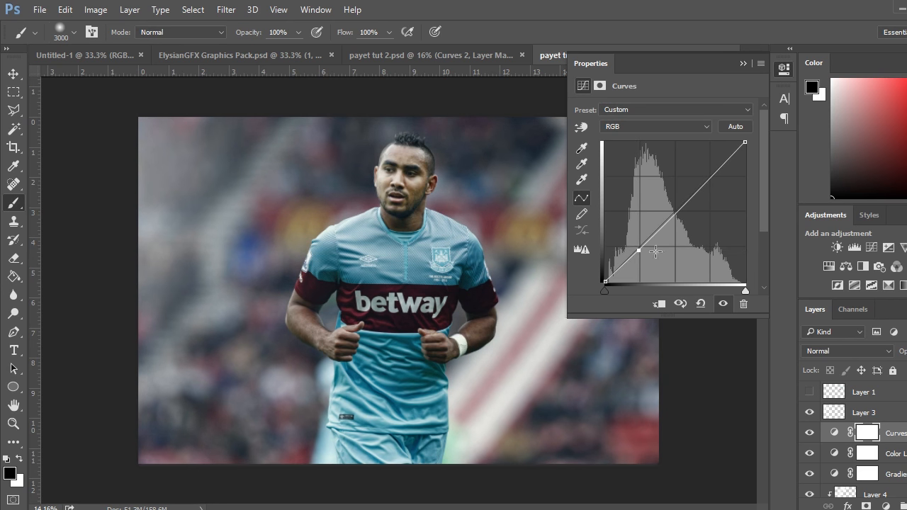
{"action": "mouse_move", "coordinate": [638, 251]}
{"action": "left_mouse_down"}
{"action": "mouse_move", "coordinate": [646, 262]}
{"action": "mouse_move", "coordinate": [639, 250]}
{"action": "left_mouse_up"}
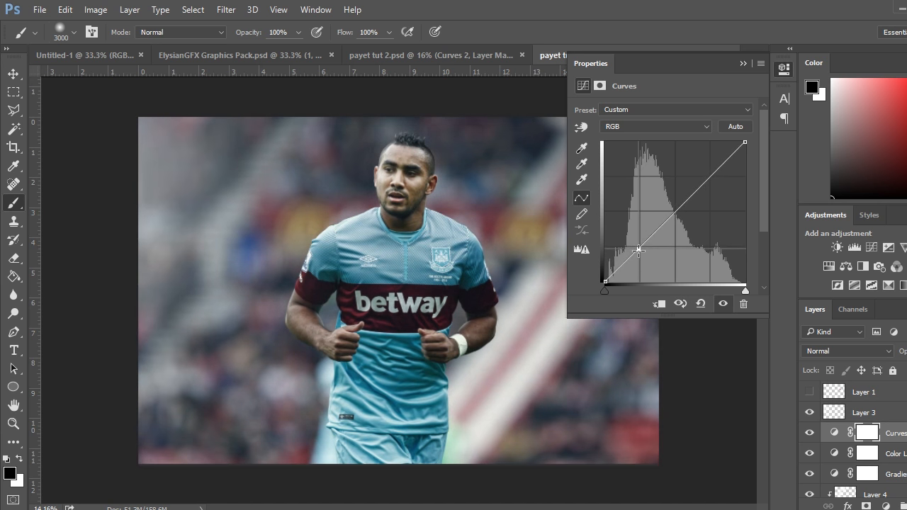
{"action": "left_click_drag", "start_coordinate": [721, 169], "coordinate": [716, 167]}
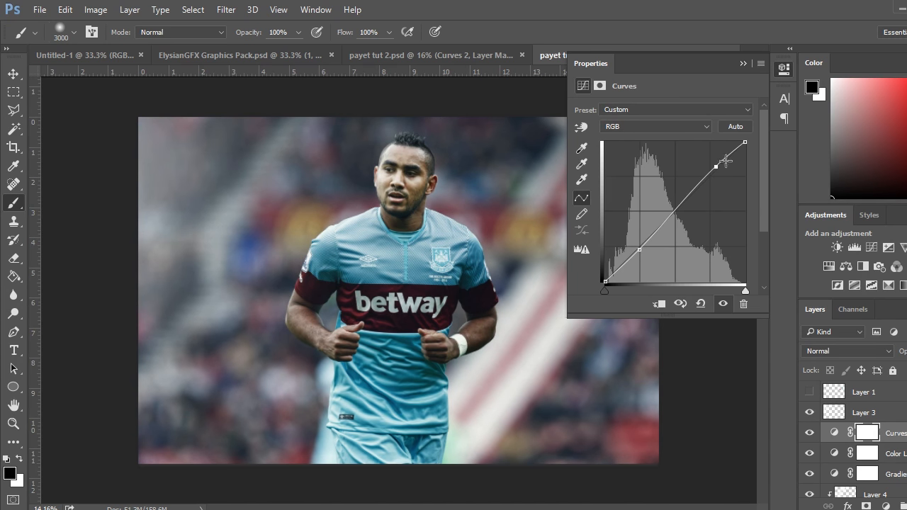
{"action": "left_click", "coordinate": [811, 432]}
{"action": "left_click", "coordinate": [813, 432]}
{"action": "left_click", "coordinate": [810, 392]}
Add a Black & White adjustment layer with default settings above the Curves layer and lower its opacity until most colour returns
{"action": "left_click", "coordinate": [886, 506]}
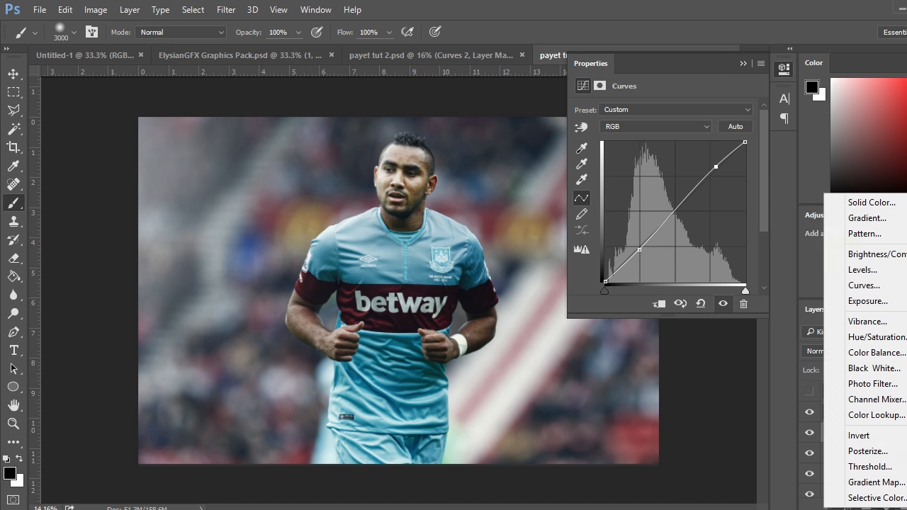
{"action": "left_click", "coordinate": [895, 369]}
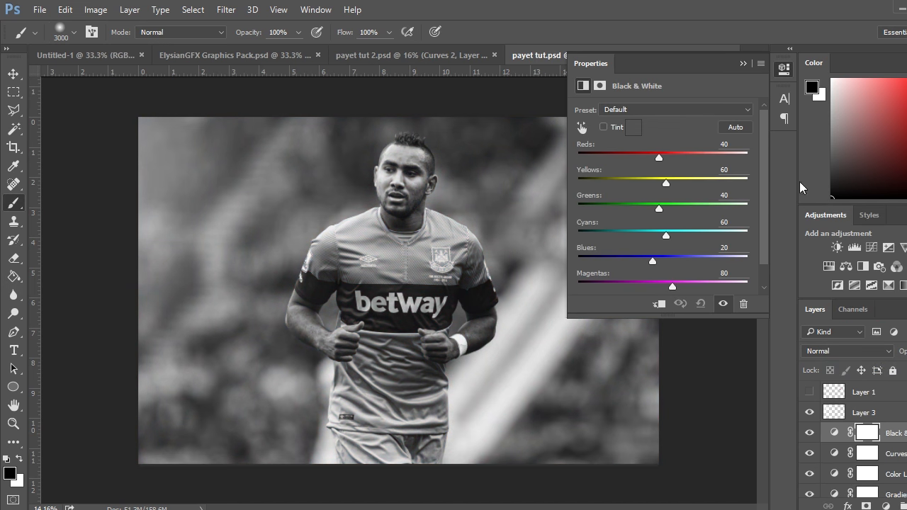
{"action": "left_click", "coordinate": [743, 63]}
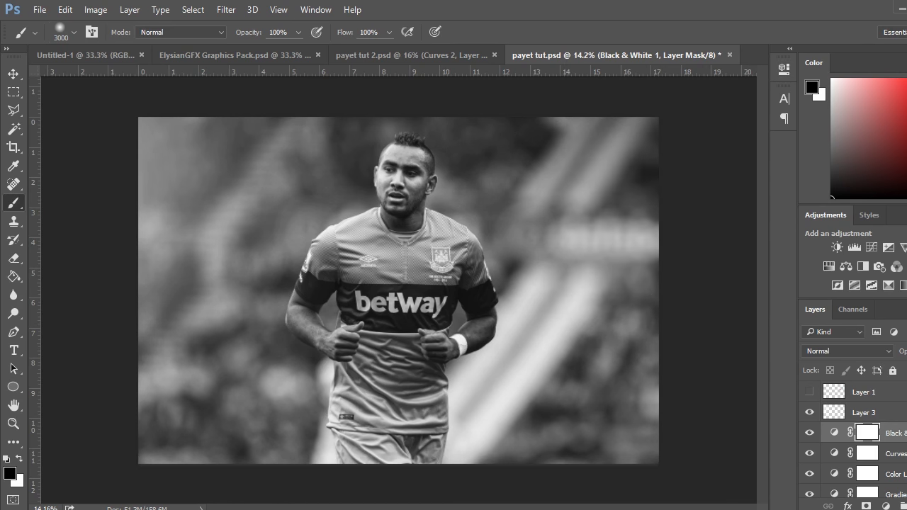
{"action": "left_click", "coordinate": [886, 506]}
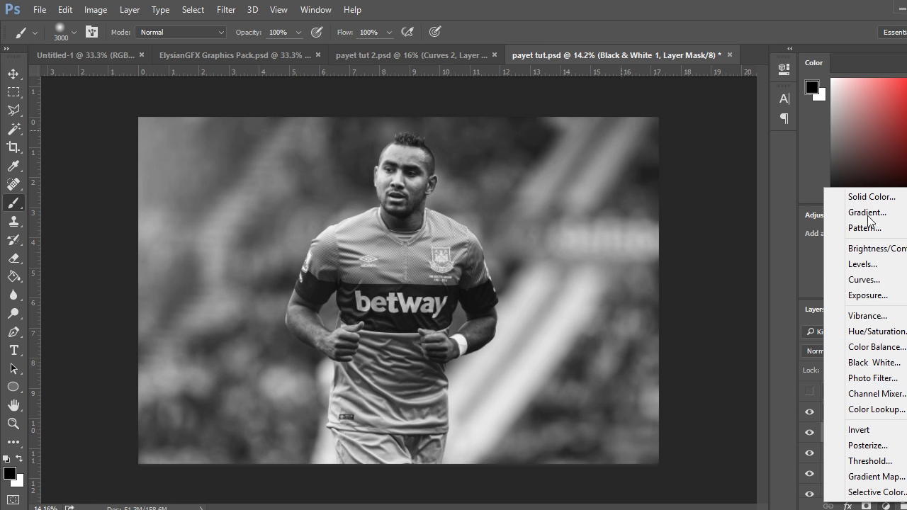
{"action": "left_click", "coordinate": [769, 326]}
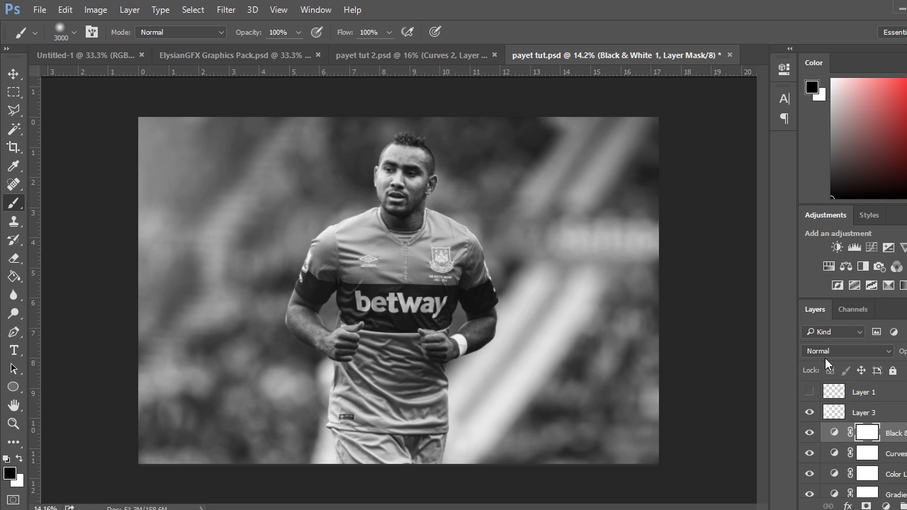
{"action": "left_click_drag", "start_coordinate": [903, 354], "coordinate": [852, 354]}
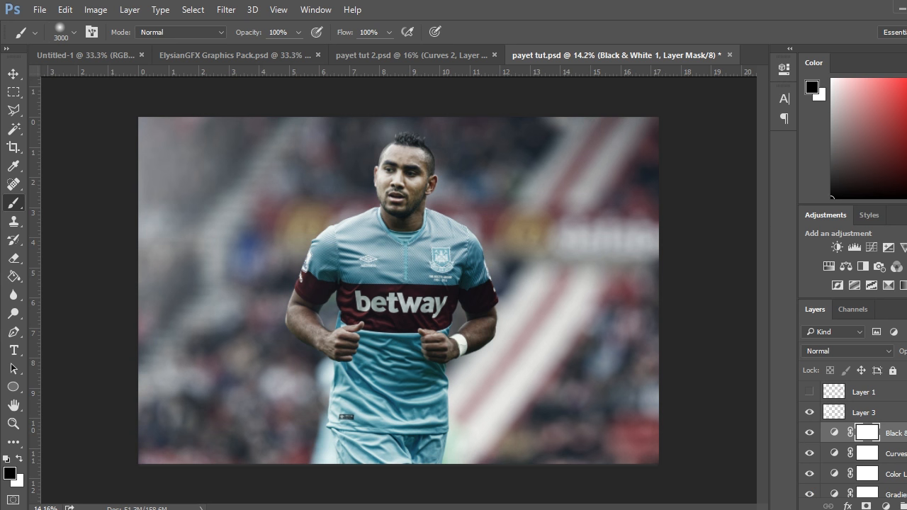
{"action": "left_click", "coordinate": [886, 507]}
{"action": "left_click", "coordinate": [886, 507]}
Switch to payet tut 2.psd and examine the layers and adjustment layers inside its groups
{"action": "left_click", "coordinate": [377, 54]}
{"action": "scroll", "coordinate": [863, 428], "scroll_direction": "down", "scroll_amount": 2}
{"action": "scroll", "coordinate": [864, 427], "scroll_direction": "up", "scroll_amount": 2}
{"action": "left_click", "coordinate": [827, 388]}
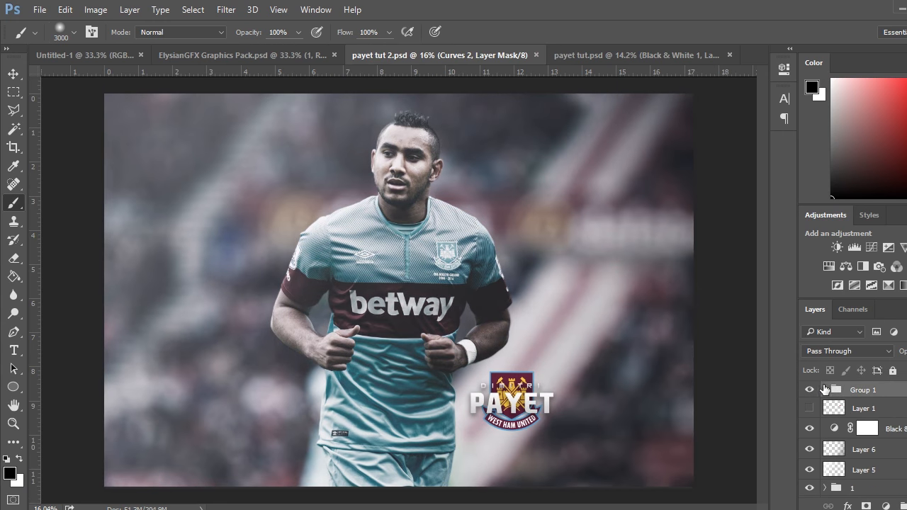
{"action": "left_click", "coordinate": [826, 389]}
{"action": "scroll", "coordinate": [827, 397], "scroll_direction": "up", "scroll_amount": 1}
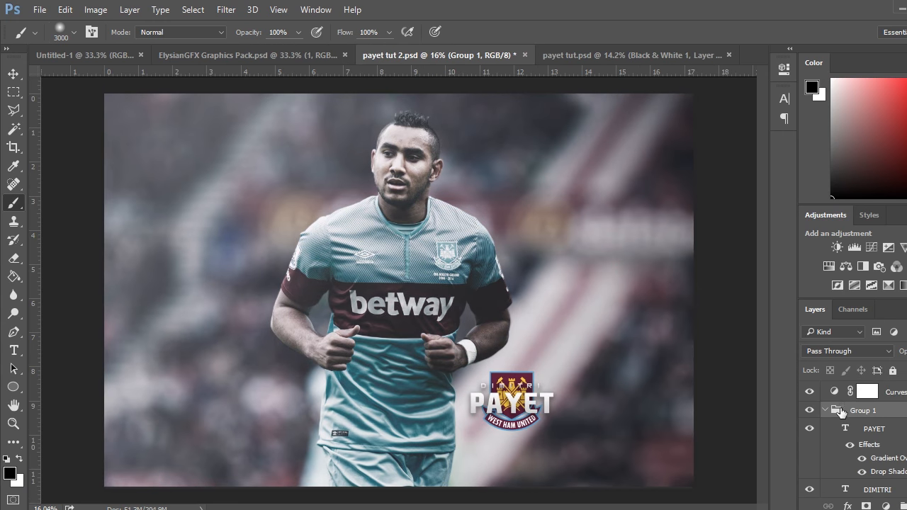
{"action": "left_click", "coordinate": [824, 410]}
{"action": "scroll", "coordinate": [825, 418], "scroll_direction": "down", "scroll_amount": 2}
{"action": "left_click", "coordinate": [825, 427]}
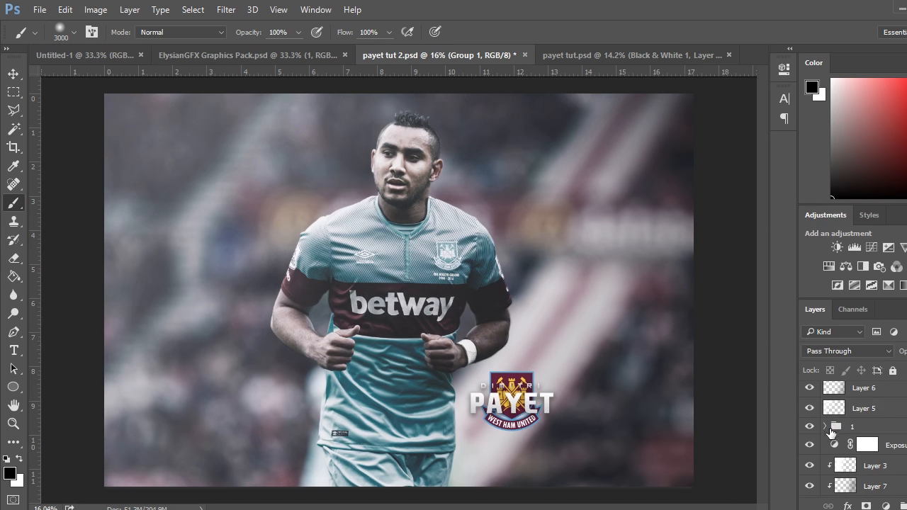
{"action": "scroll", "coordinate": [829, 430], "scroll_direction": "down", "scroll_amount": 3}
{"action": "scroll", "coordinate": [875, 446], "scroll_direction": "up", "scroll_amount": 3}
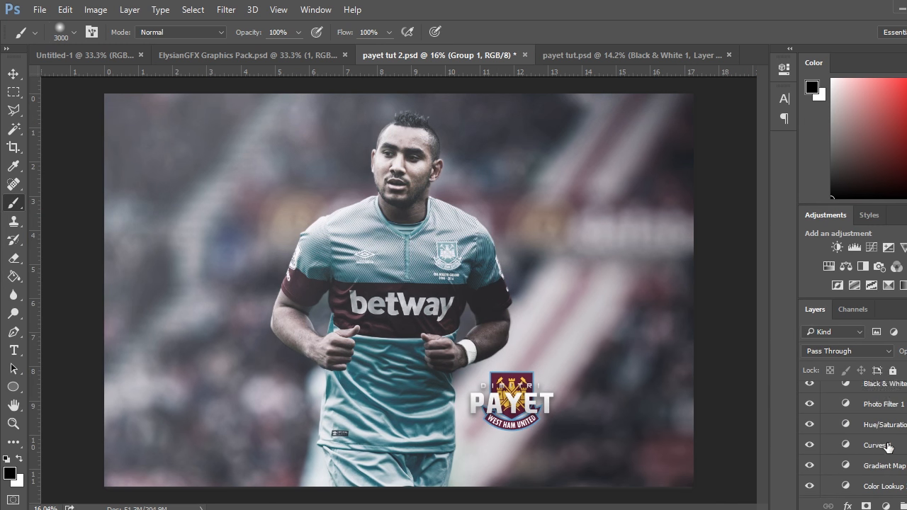
{"action": "scroll", "coordinate": [873, 451], "scroll_direction": "down", "scroll_amount": 2}
{"action": "scroll", "coordinate": [900, 441], "scroll_direction": "down", "scroll_amount": 1}
{"action": "scroll", "coordinate": [891, 443], "scroll_direction": "down", "scroll_amount": 3}
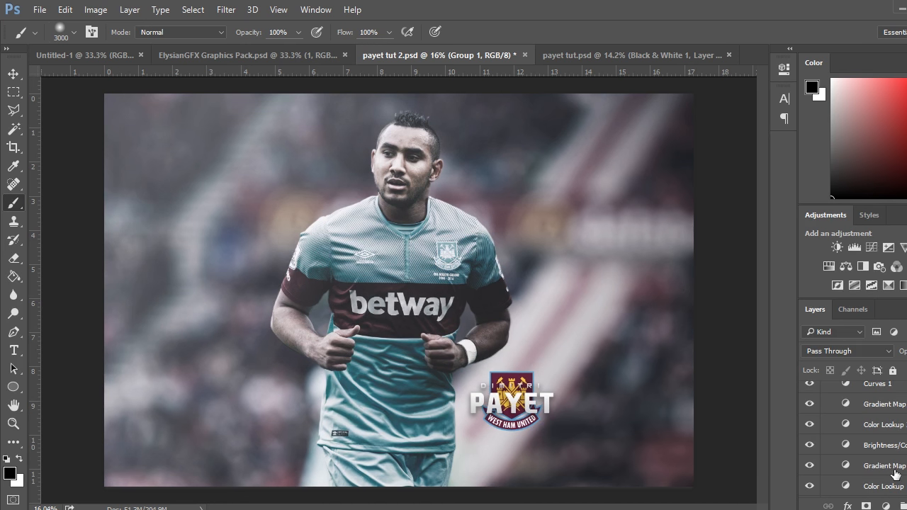
{"action": "scroll", "coordinate": [894, 478], "scroll_direction": "down", "scroll_amount": 1}
Check Gradient Map 2's blue-to-orange gradient, copy the layer from payet tut 2.psd into payet tut.psd, and give it a layer mask
{"action": "left_click", "coordinate": [856, 445]}
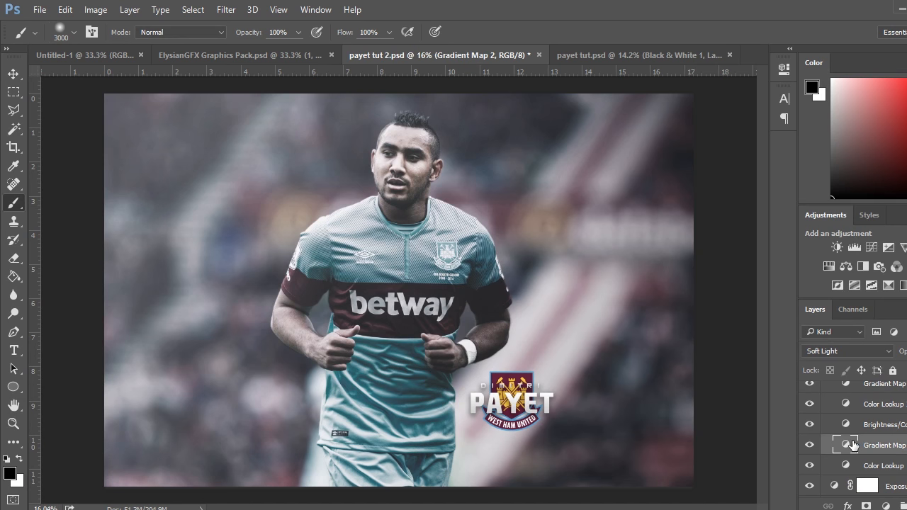
{"action": "double_click", "coordinate": [856, 444]}
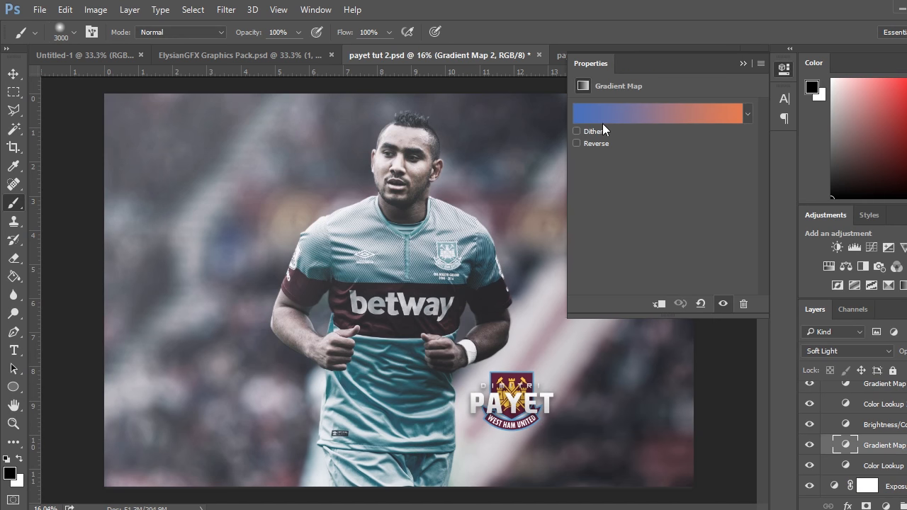
{"action": "left_click", "coordinate": [742, 64]}
{"action": "left_click", "coordinate": [16, 77]}
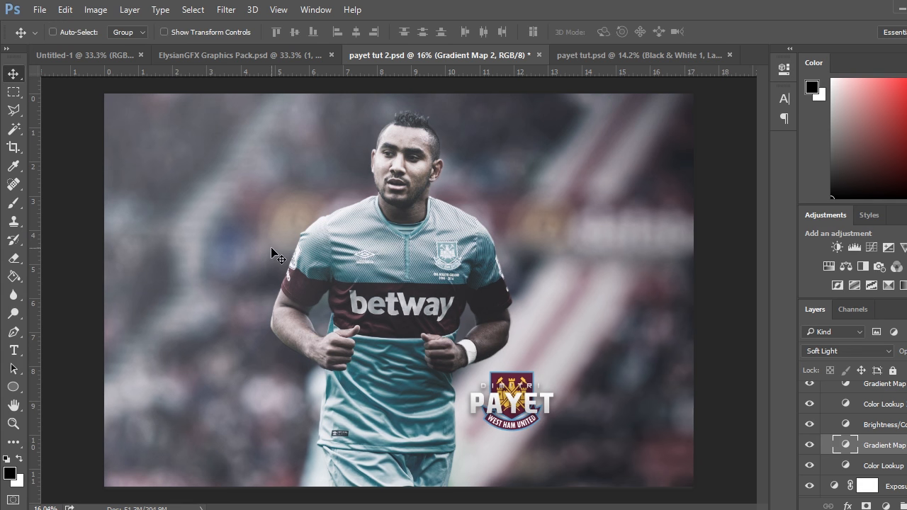
{"action": "left_click_drag", "start_coordinate": [604, 53], "coordinate": [496, 212]}
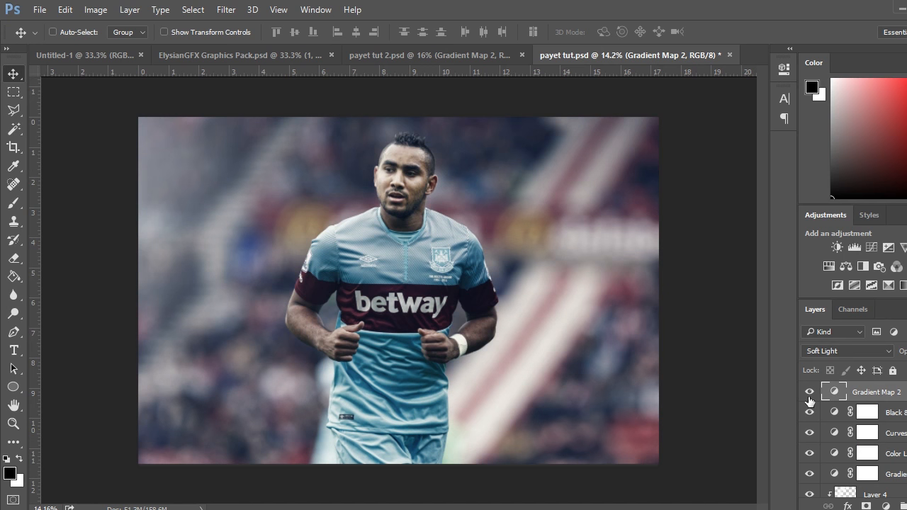
{"action": "left_click", "coordinate": [866, 507]}
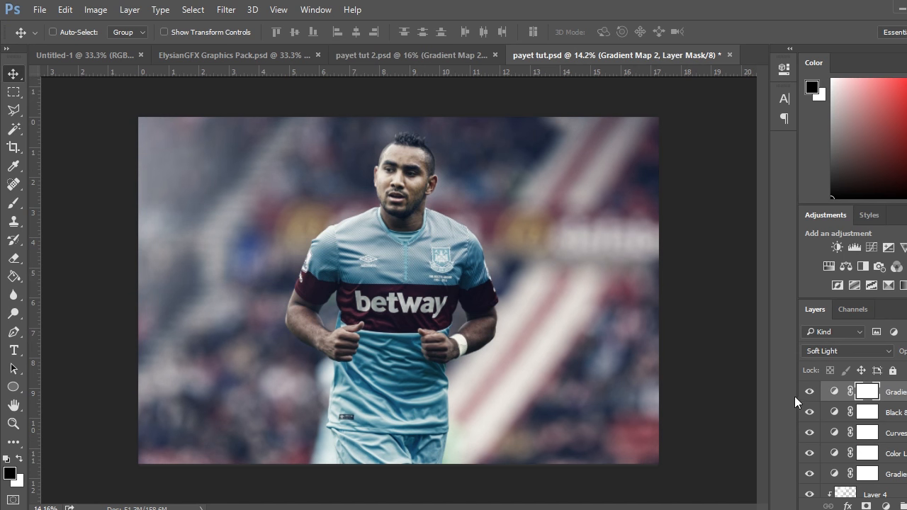
{"action": "left_click", "coordinate": [809, 392]}
Move the Gradient Map 2 layer below the Black & White layer and toggle its visibility to compare the effect
{"action": "left_click", "coordinate": [13, 423]}
{"action": "left_click", "coordinate": [358, 312]}
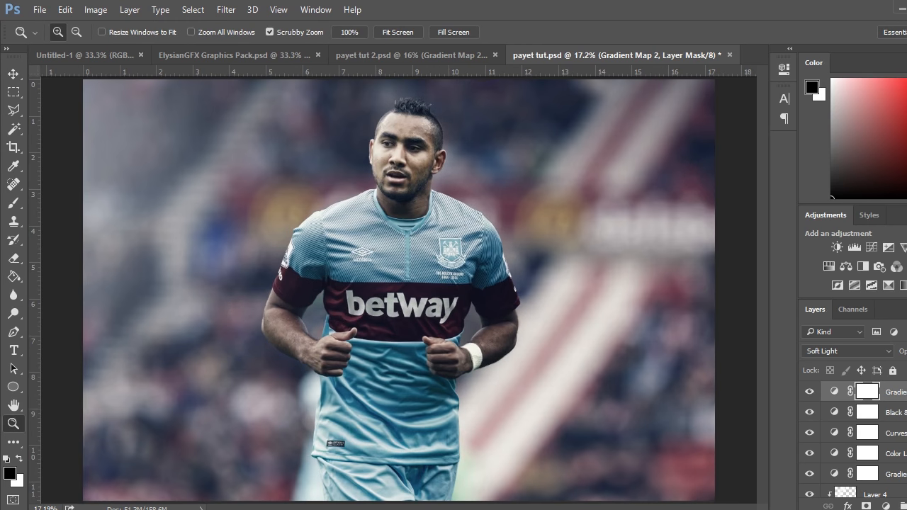
{"action": "left_click_drag", "start_coordinate": [897, 392], "coordinate": [897, 421]}
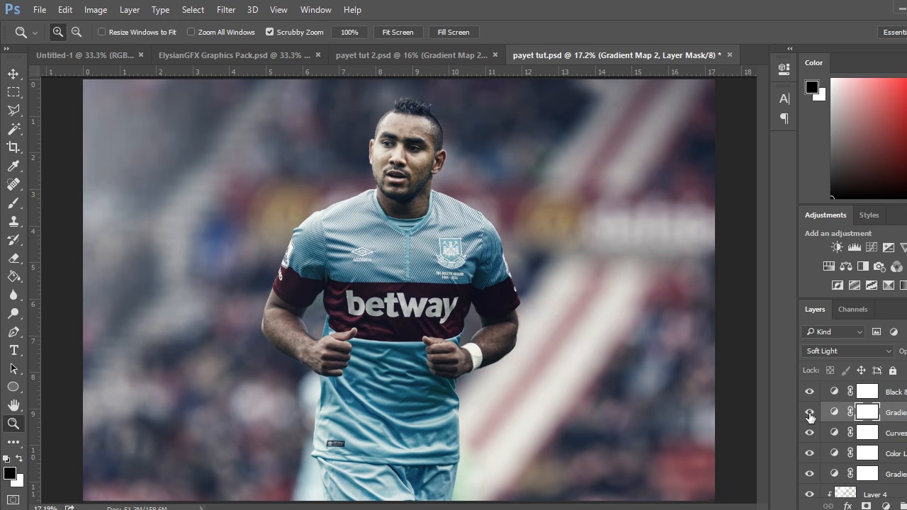
{"action": "left_click", "coordinate": [806, 415]}
{"action": "left_click", "coordinate": [806, 414]}
{"action": "left_click_drag", "start_coordinate": [557, 290], "coordinate": [535, 296]}
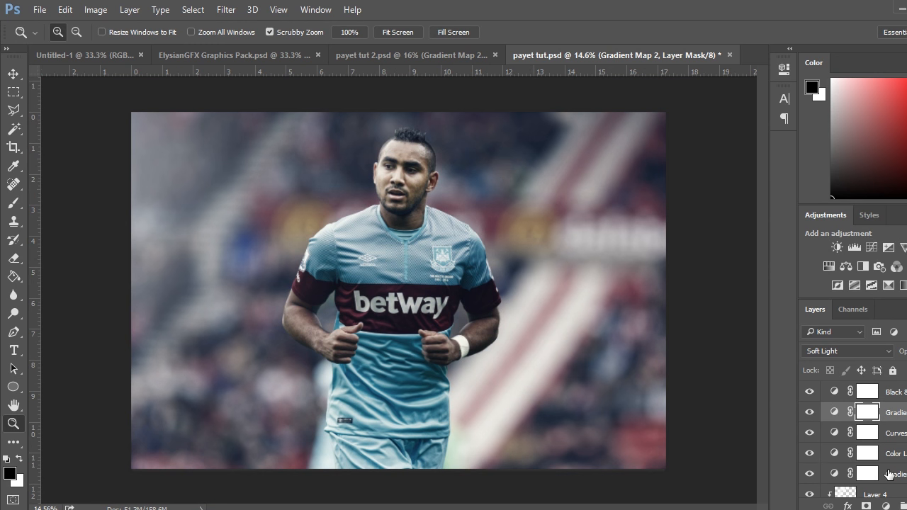
Group the adjustment layers from Black & White down to the lowest Gradient Map and name the group Adjustment Layers
{"action": "left_click", "coordinate": [902, 398]}
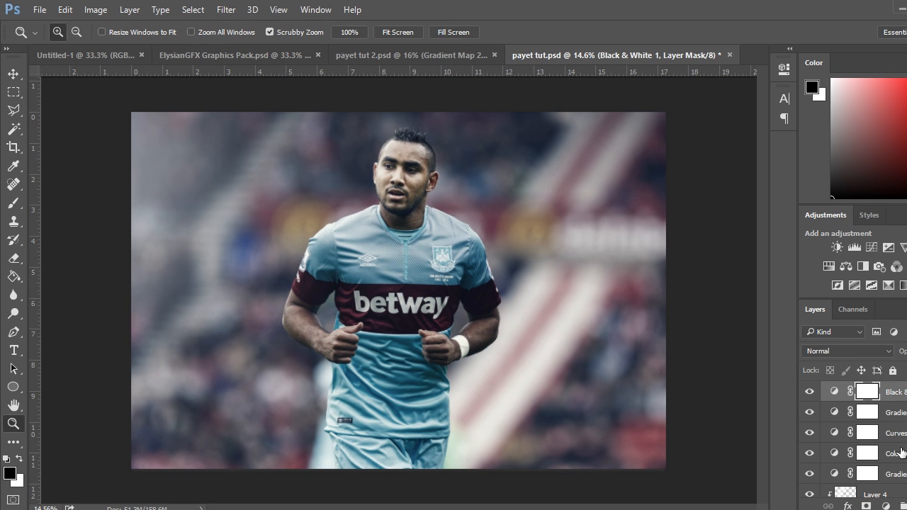
{"action": "left_click", "coordinate": [902, 475], "text": "shift"}
{"action": "key", "text": "ctrl+g"}
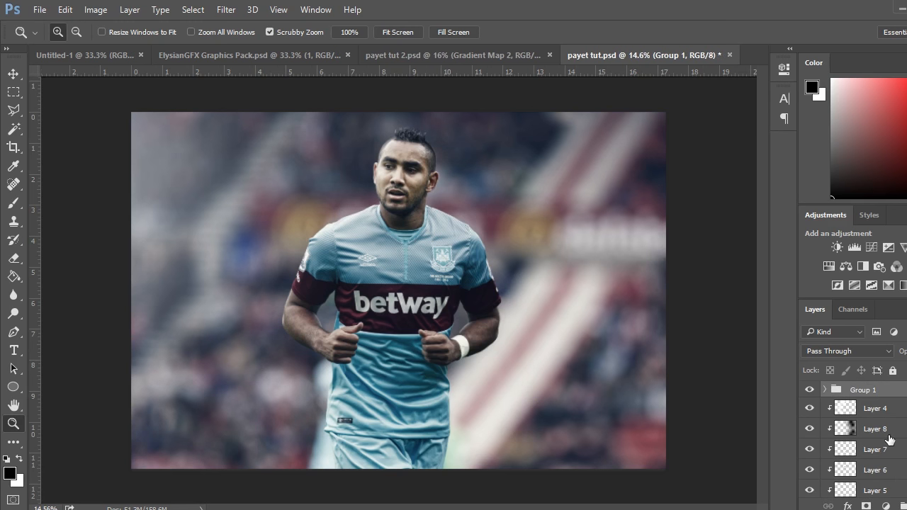
{"action": "double_click", "coordinate": [864, 390]}
{"action": "type", "text": "Adjustment Layer"}
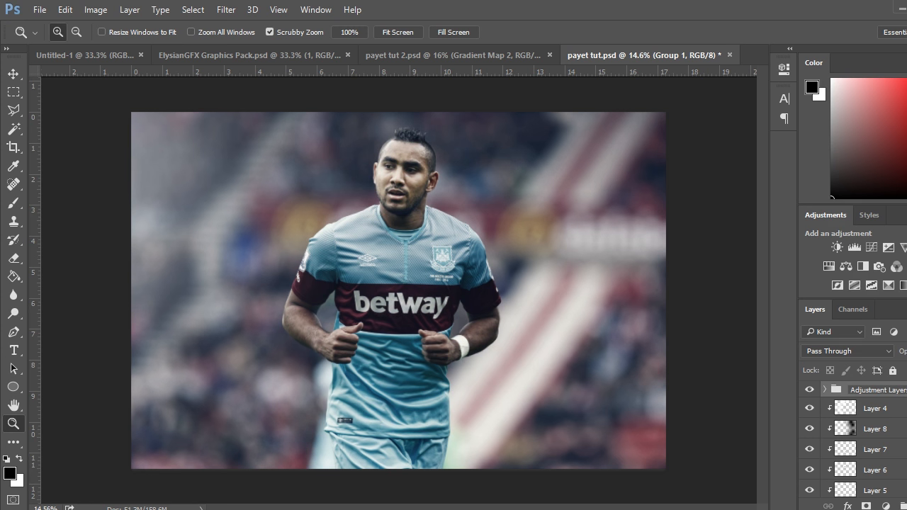
{"action": "key", "text": "Return"}
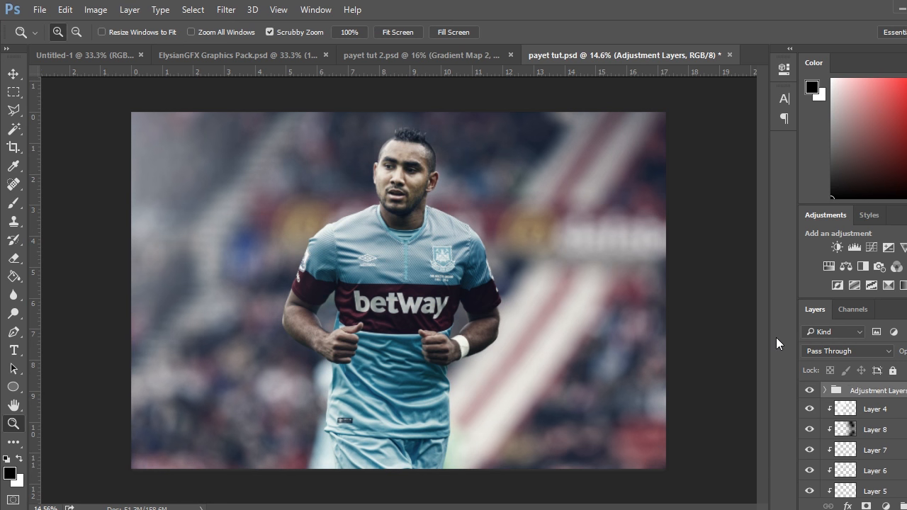
Convert the Background at the bottom of the layer stack into a regular, editable layer
{"action": "scroll", "coordinate": [851, 440], "scroll_direction": "down", "scroll_amount": 2}
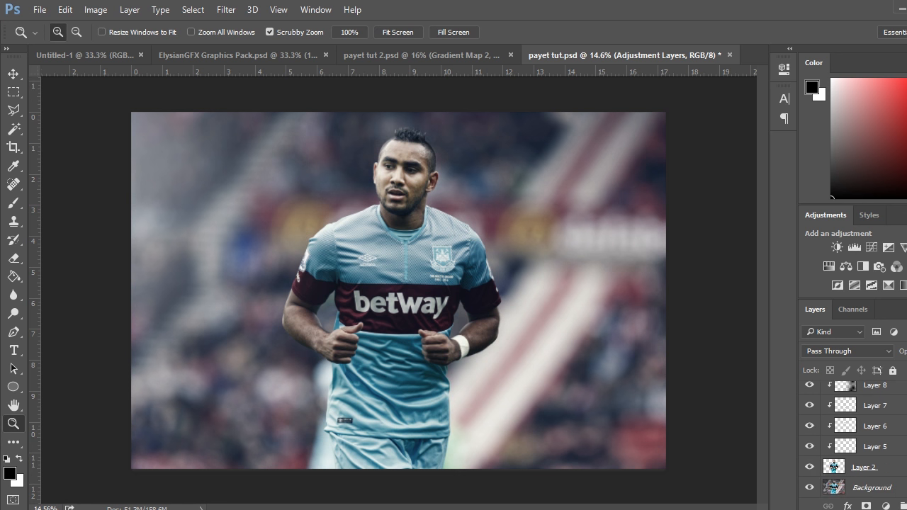
{"action": "left_click", "coordinate": [873, 488]}
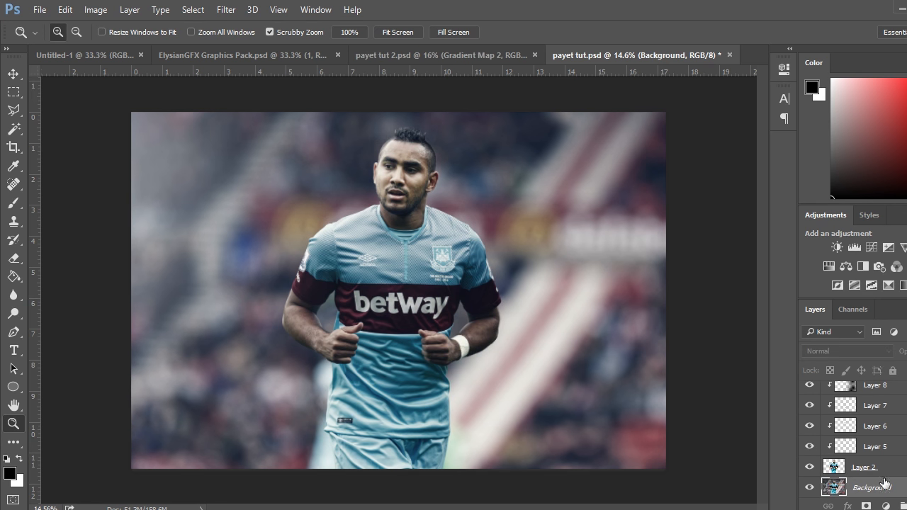
{"action": "key", "text": "Return"}
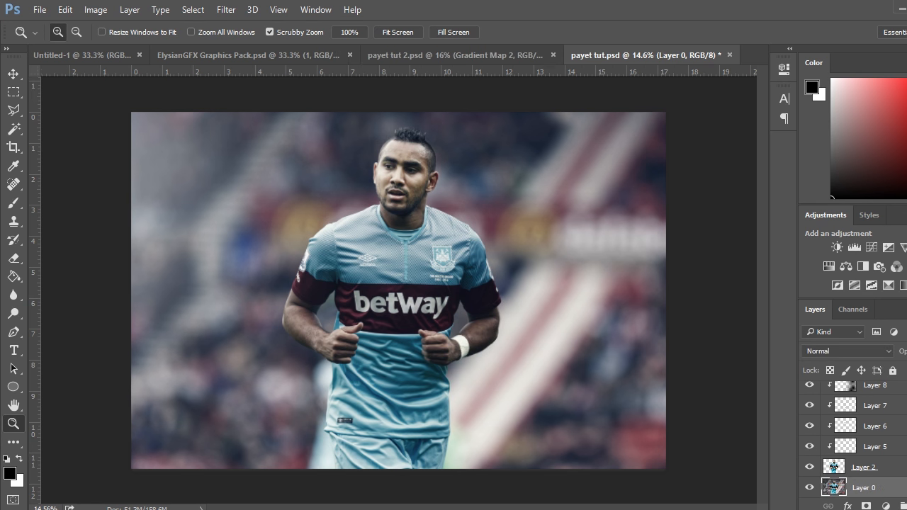
Apply a Gaussian Blur to the converted background layer, trying different radius amounts before accepting
{"action": "left_click", "coordinate": [226, 10]}
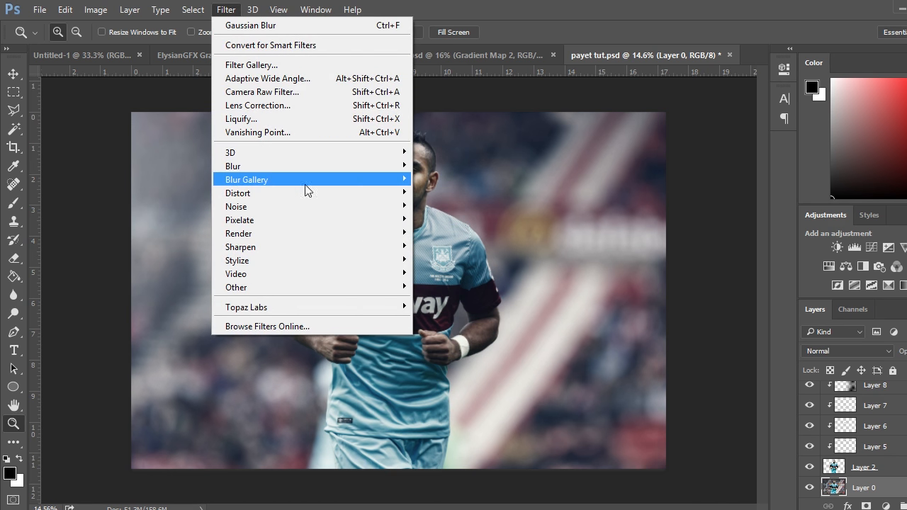
{"action": "mouse_move", "coordinate": [306, 179]}
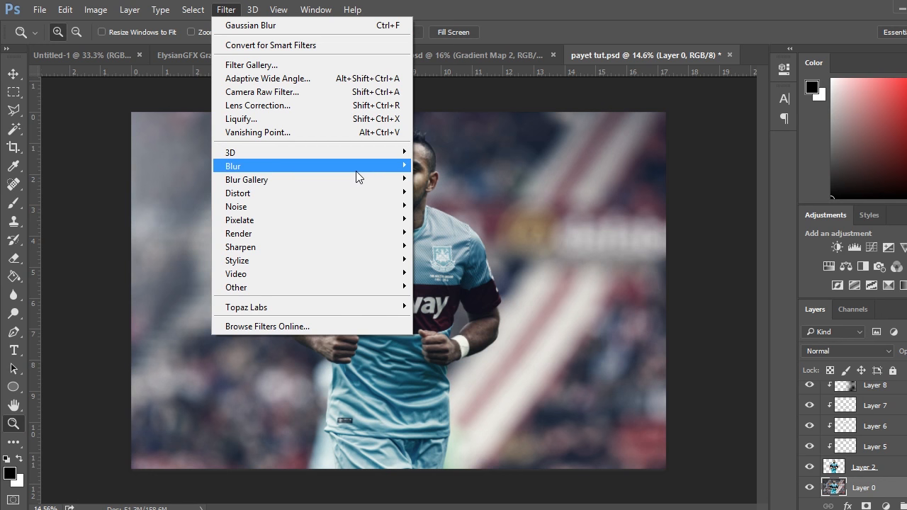
{"action": "mouse_move", "coordinate": [356, 171]}
{"action": "left_click", "coordinate": [449, 219]}
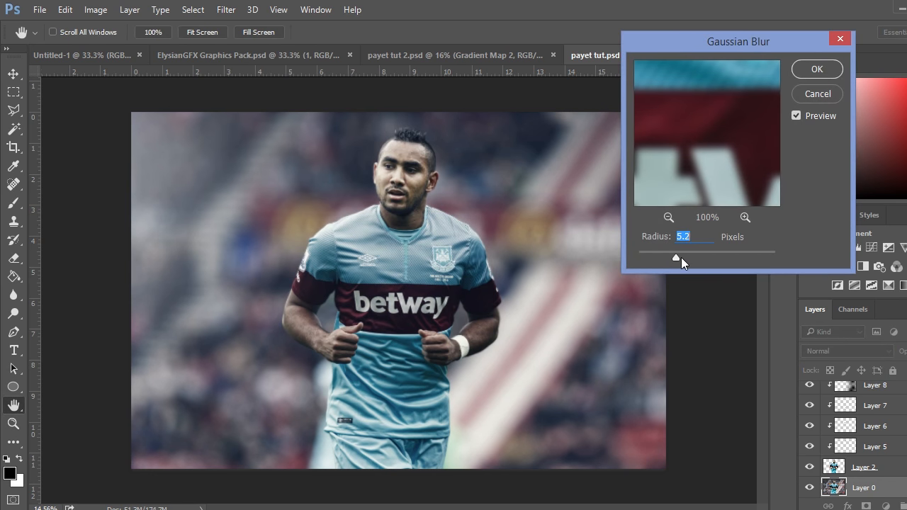
{"action": "left_click_drag", "start_coordinate": [679, 256], "coordinate": [682, 255]}
{"action": "left_click_drag", "start_coordinate": [705, 252], "coordinate": [677, 260]}
{"action": "key", "text": "z"}
{"action": "left_click", "coordinate": [817, 69]}
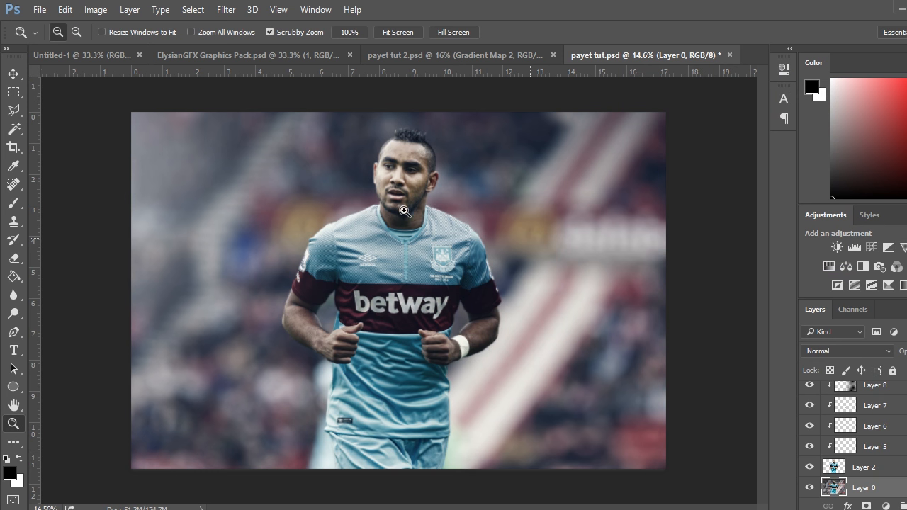
Examine the title group and the DIMITRI text settings in the finished payet tut 2.psd, and return to payet tut.psd
{"action": "scroll", "coordinate": [820, 390], "scroll_direction": "up", "scroll_amount": 3}
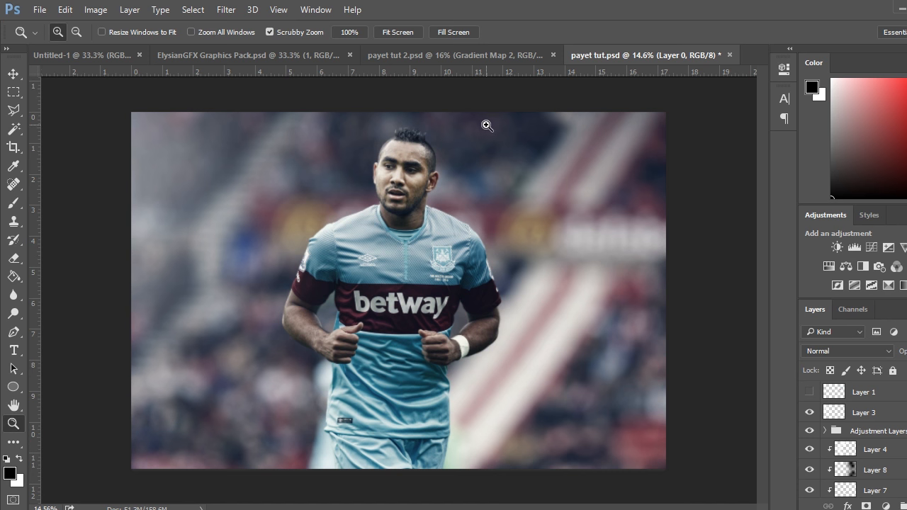
{"action": "left_click", "coordinate": [519, 55]}
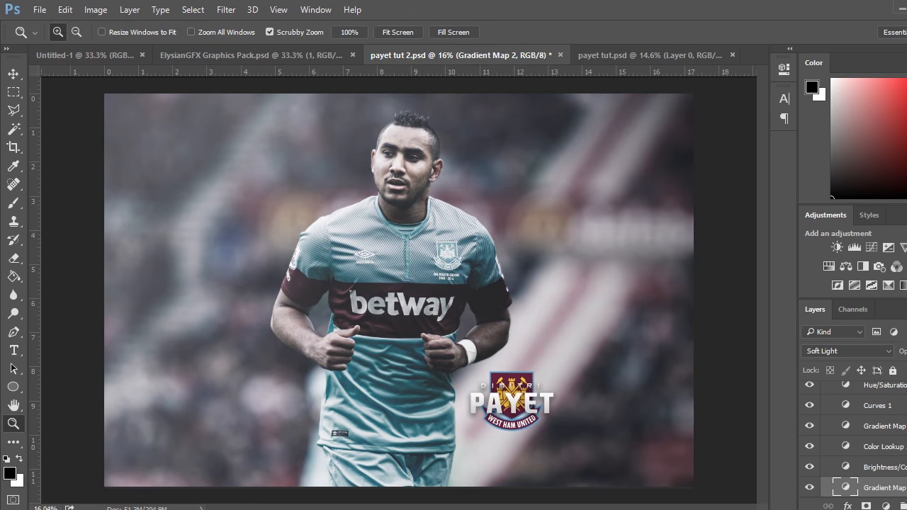
{"action": "scroll", "coordinate": [847, 459], "scroll_direction": "up", "scroll_amount": 5}
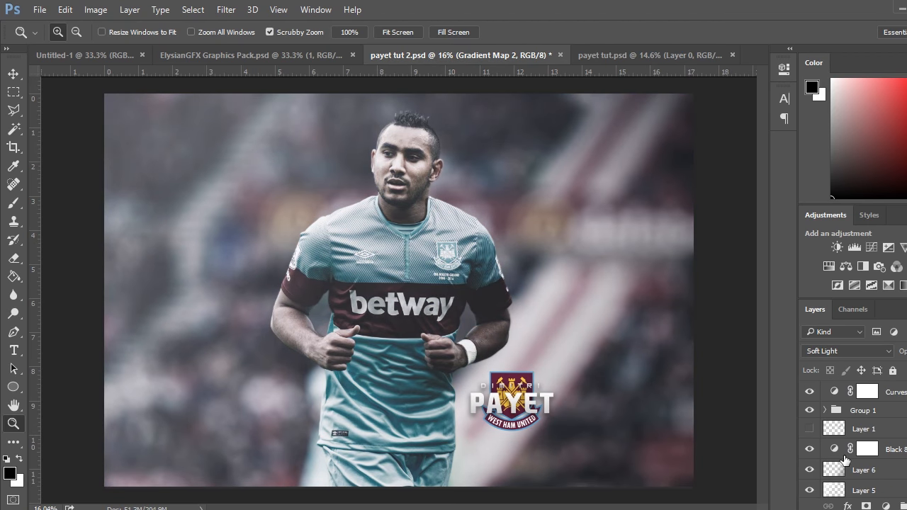
{"action": "scroll", "coordinate": [840, 465], "scroll_direction": "up", "scroll_amount": 3}
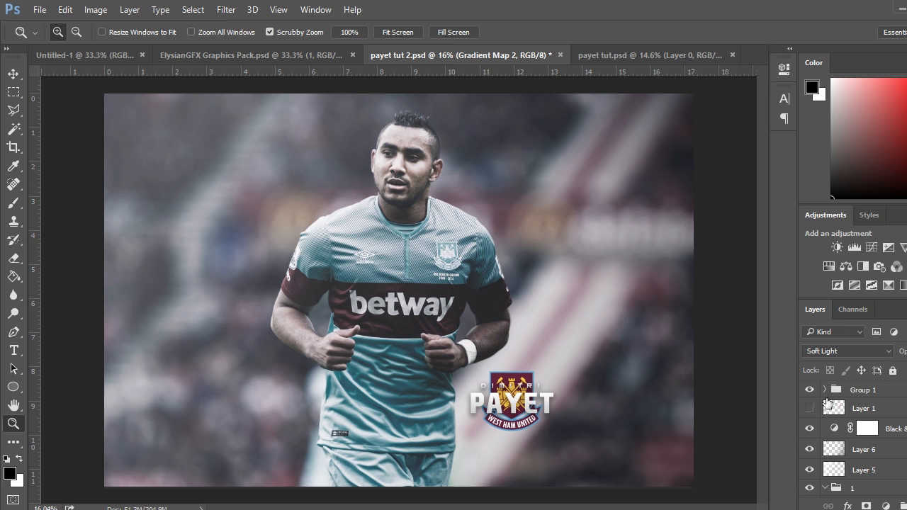
{"action": "left_click", "coordinate": [828, 394]}
{"action": "left_click", "coordinate": [825, 410]}
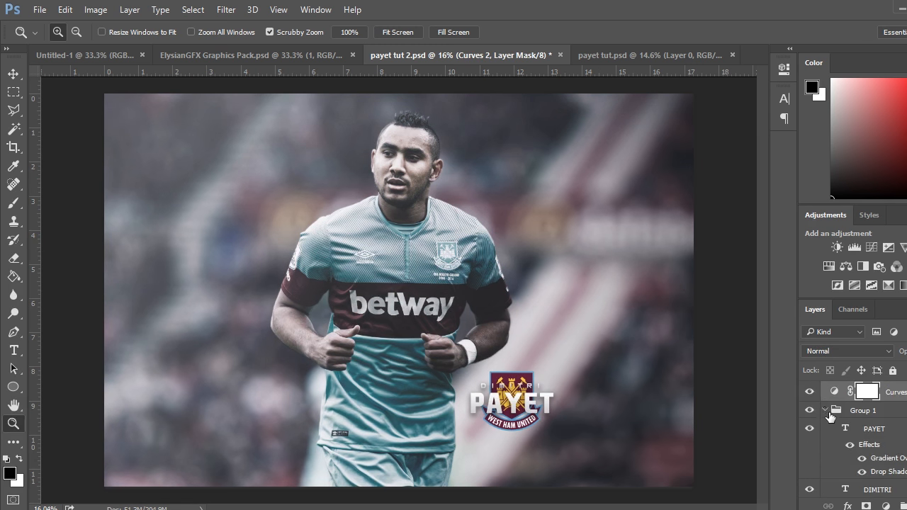
{"action": "scroll", "coordinate": [831, 419], "scroll_direction": "down", "scroll_amount": 2}
{"action": "double_click", "coordinate": [846, 448]}
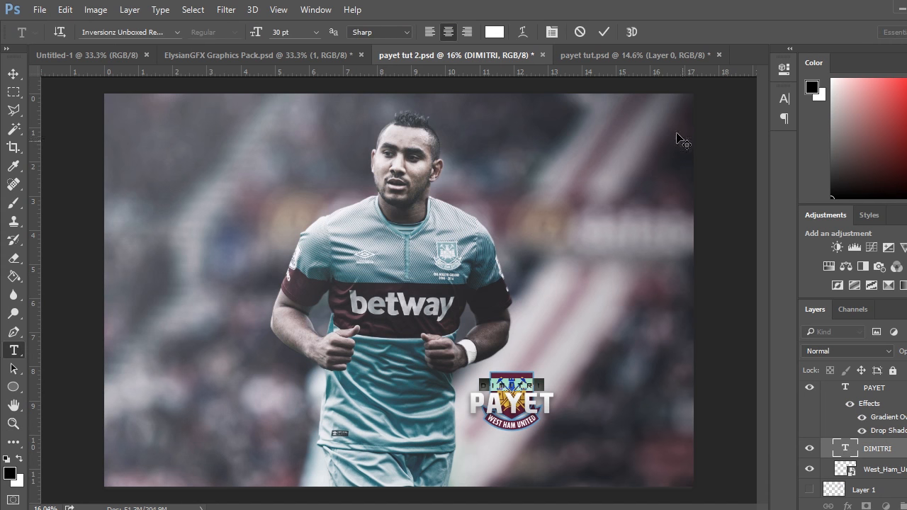
{"action": "left_click", "coordinate": [644, 57]}
{"action": "key", "text": "z"}
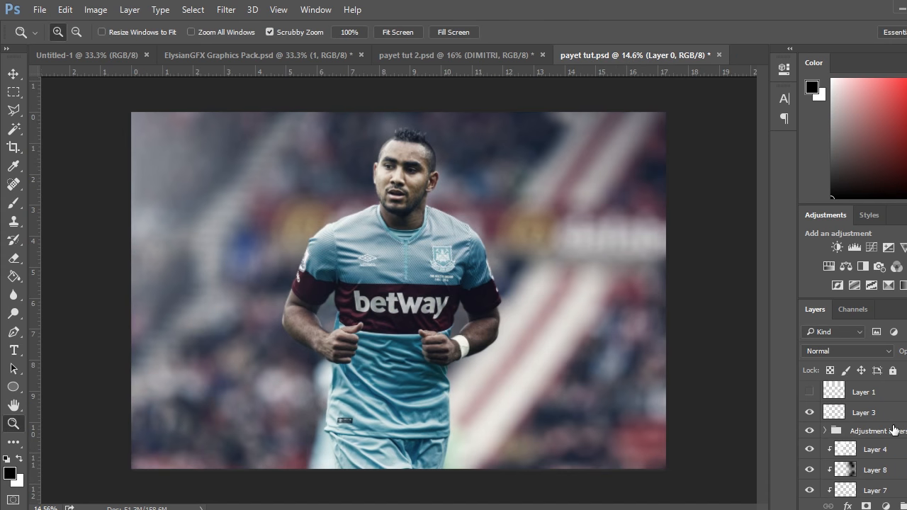
Add the text "SIMITRI" above the Adjustment Layers group in Inversionz Unboxed Regular, 30 pt, coloured black (000000), beside the player's shorts
{"action": "left_click", "coordinate": [894, 433]}
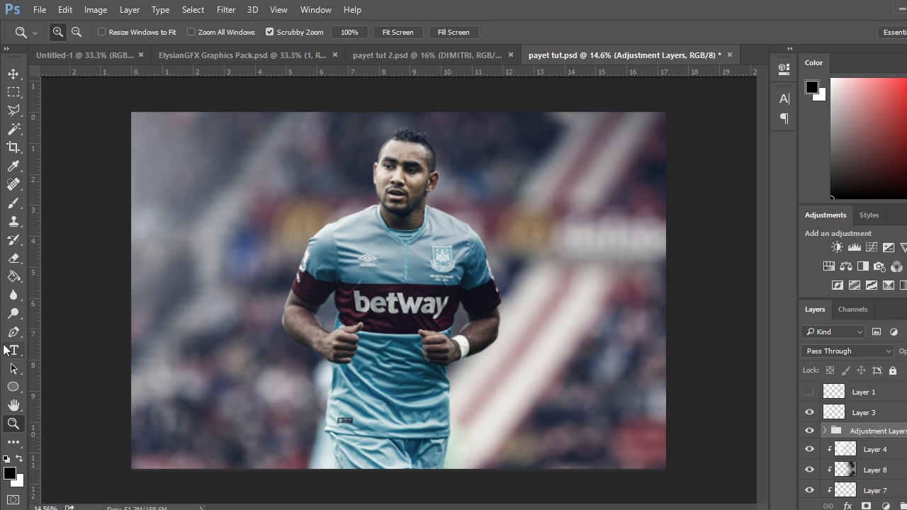
{"action": "left_click", "coordinate": [14, 350]}
{"action": "left_click", "coordinate": [487, 402]}
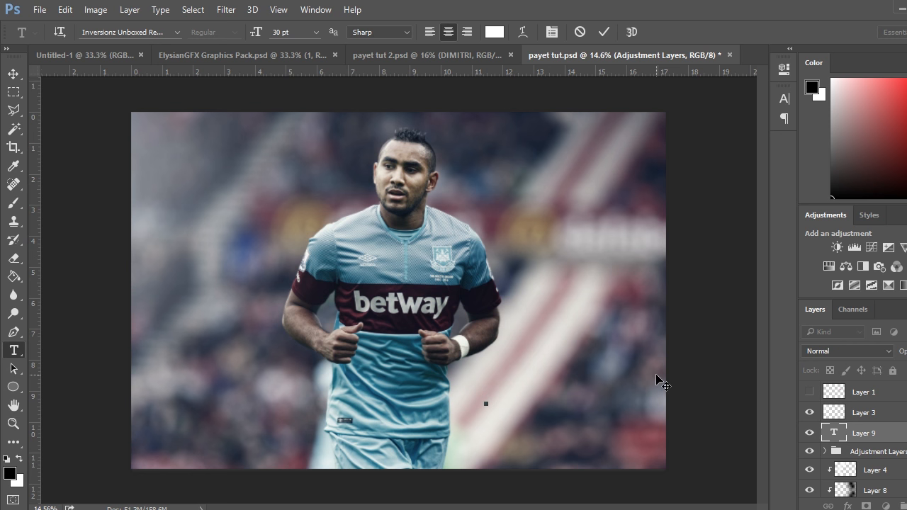
{"action": "left_click", "coordinate": [175, 33]}
{"action": "left_click", "coordinate": [176, 33]}
{"action": "left_click", "coordinate": [494, 32]}
{"action": "type", "text": "000000"}
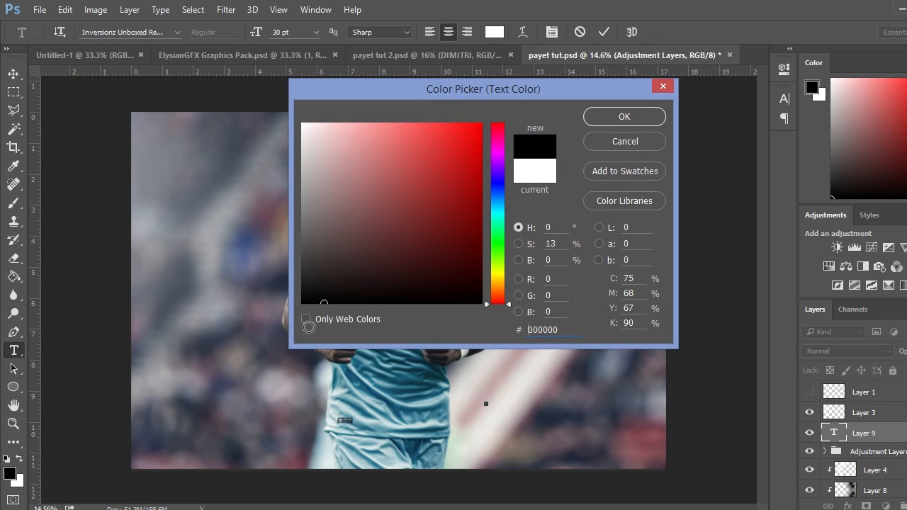
{"action": "left_click", "coordinate": [641, 118]}
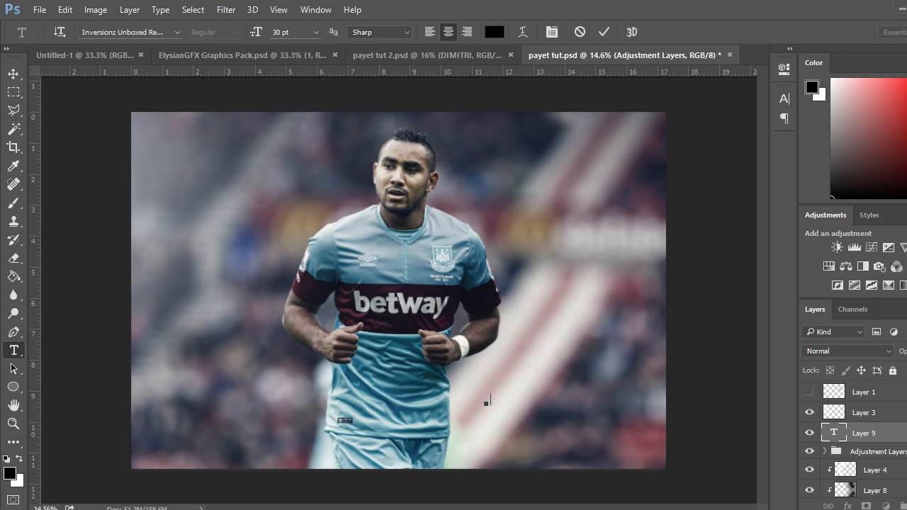
{"action": "type", "text": "MITRI"}
{"action": "left_click", "coordinate": [604, 32]}
{"action": "left_click", "coordinate": [13, 74]}
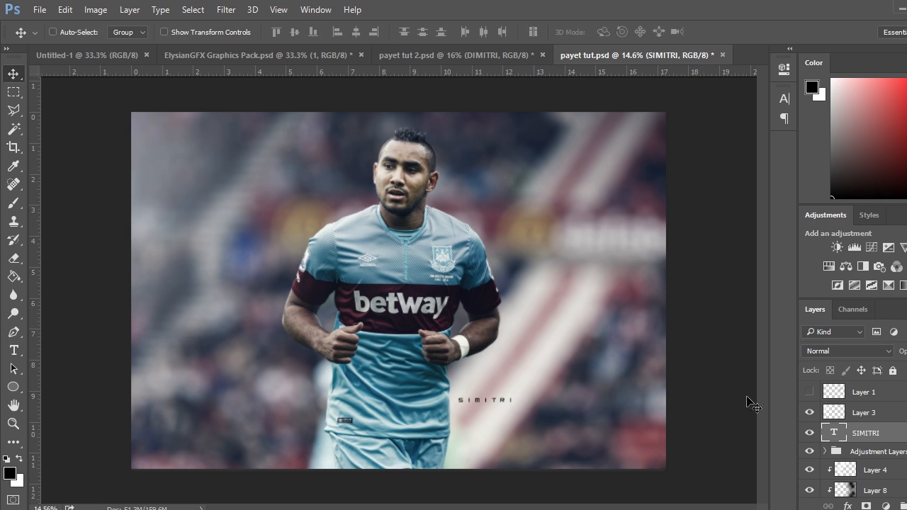
Correct the first letter of the text so it reads "DIMITRI"
{"action": "double_click", "coordinate": [834, 432]}
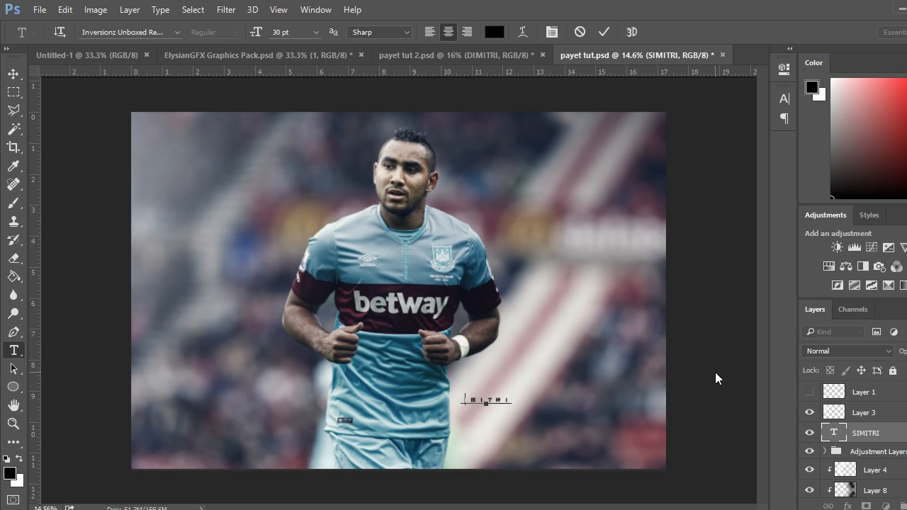
{"action": "key", "text": "Delete"}
{"action": "type", "text": "D"}
Recolour the whole DIMITRI text white (ffffff) and move it to the lower-right area of the photo
{"action": "left_click_drag", "start_coordinate": [512, 400], "coordinate": [436, 401]}
{"action": "left_click_drag", "start_coordinate": [517, 401], "coordinate": [425, 400]}
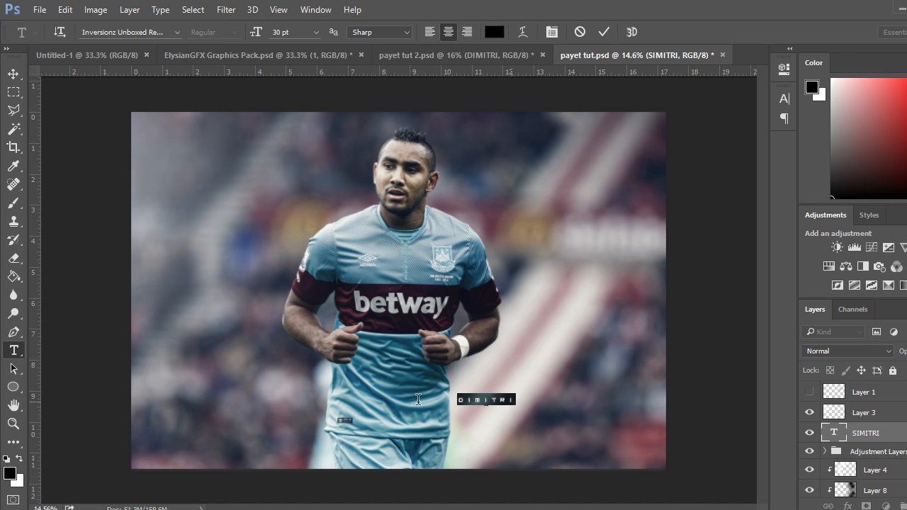
{"action": "left_click", "coordinate": [495, 32]}
{"action": "type", "text": "ffffff"}
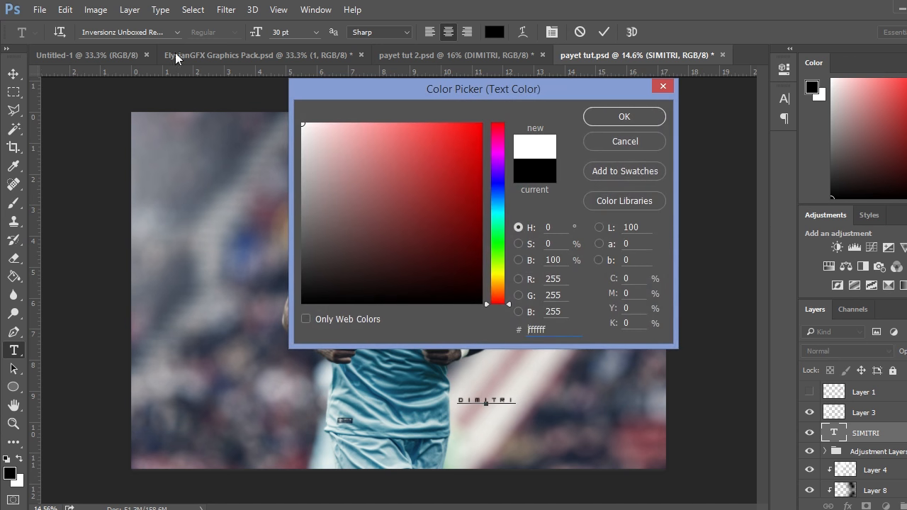
{"action": "left_click", "coordinate": [624, 117]}
{"action": "left_click", "coordinate": [14, 74]}
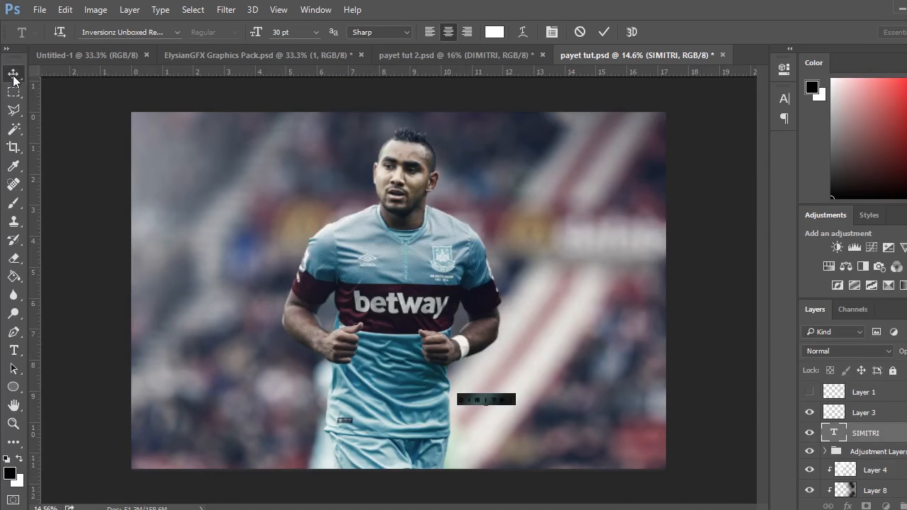
{"action": "left_click_drag", "start_coordinate": [592, 366], "coordinate": [716, 383]}
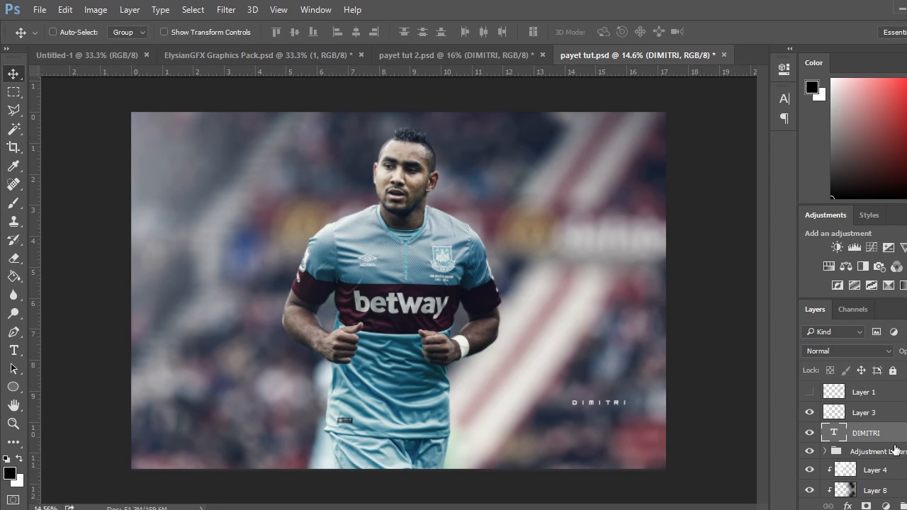
Add the white text "PAYET" on a new layer in EA Font v1.5 by Ghettoshark at 36 pt and position it just beneath DIMITRI
{"action": "key", "text": "ctrl+shift+alt+n"}
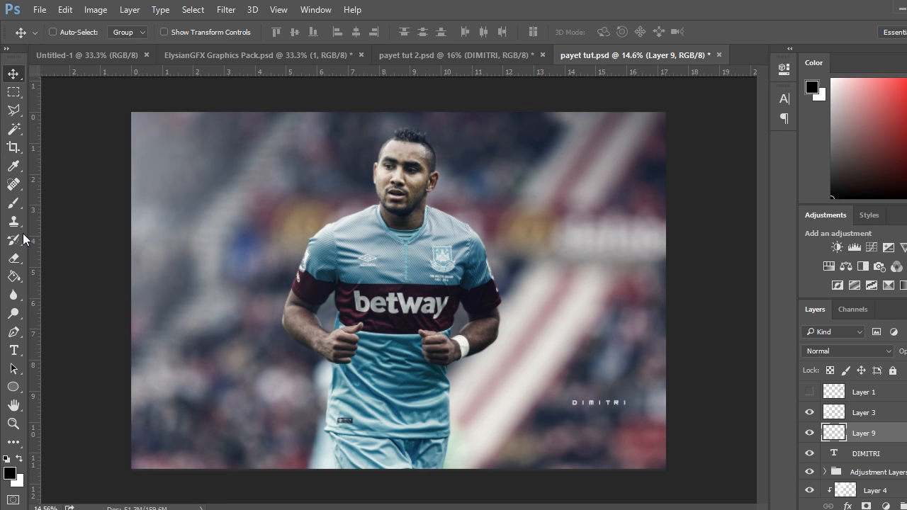
{"action": "left_click", "coordinate": [13, 350]}
{"action": "left_click", "coordinate": [141, 27]}
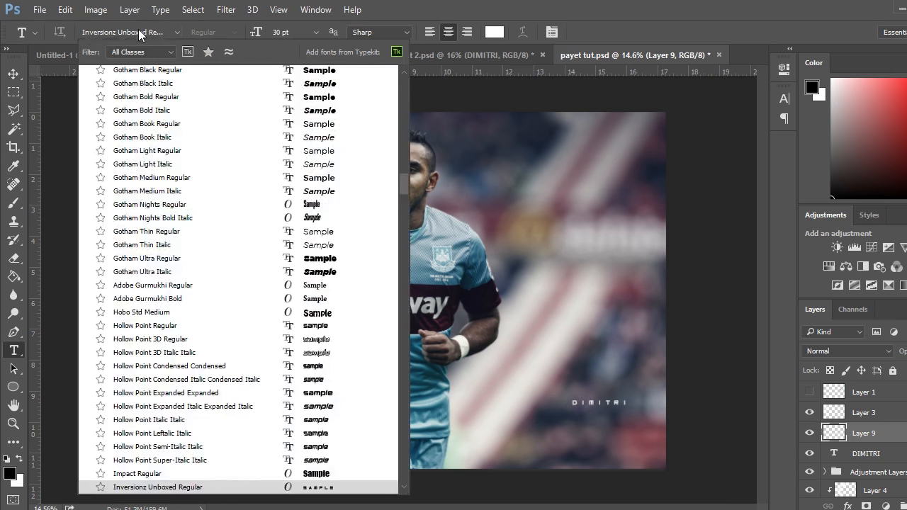
{"action": "type", "text": "ea"}
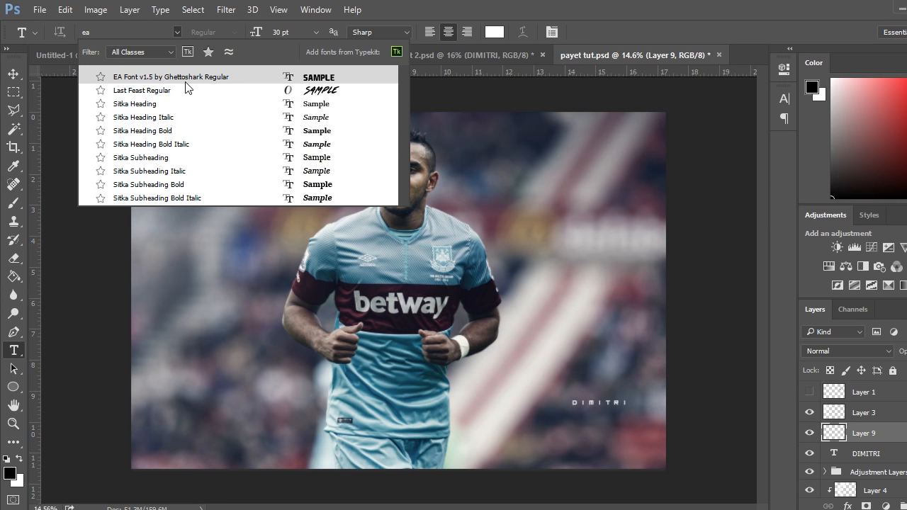
{"action": "left_click", "coordinate": [232, 77]}
{"action": "left_click", "coordinate": [595, 435]}
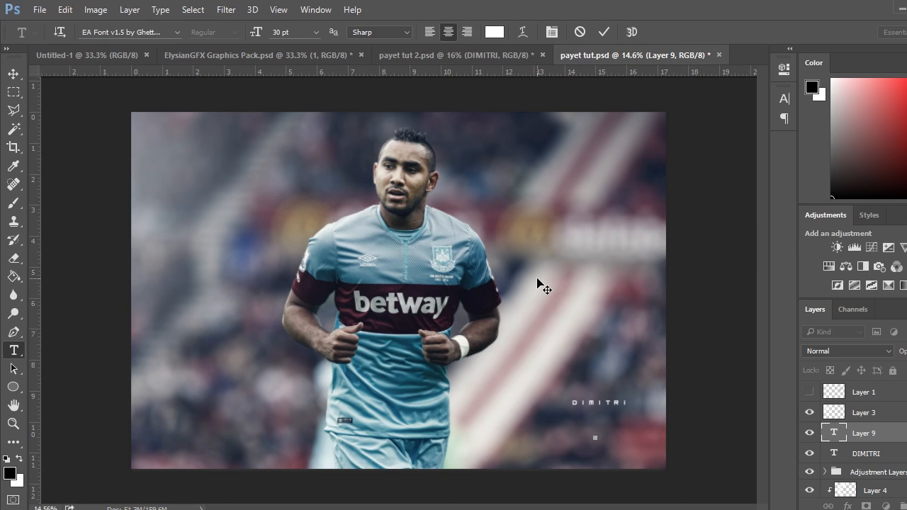
{"action": "left_click", "coordinate": [316, 32]}
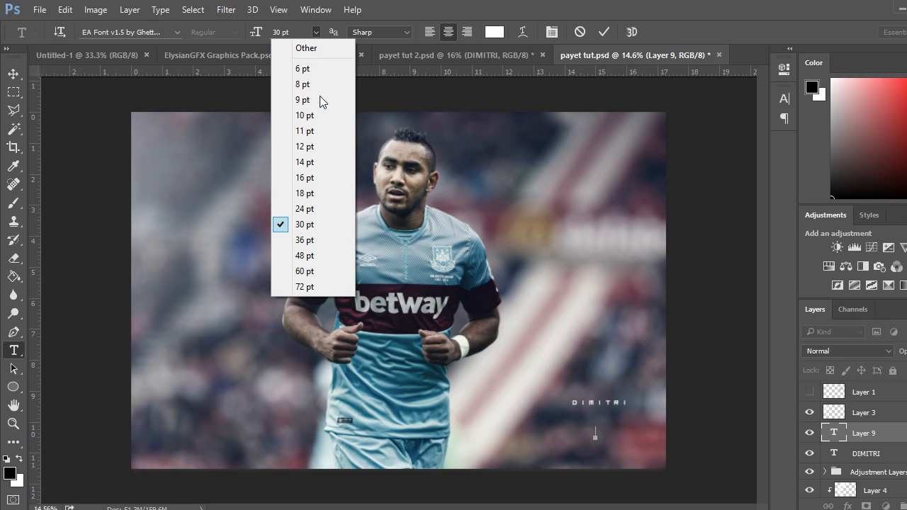
{"action": "left_click", "coordinate": [318, 241]}
{"action": "type", "text": "PAYET"}
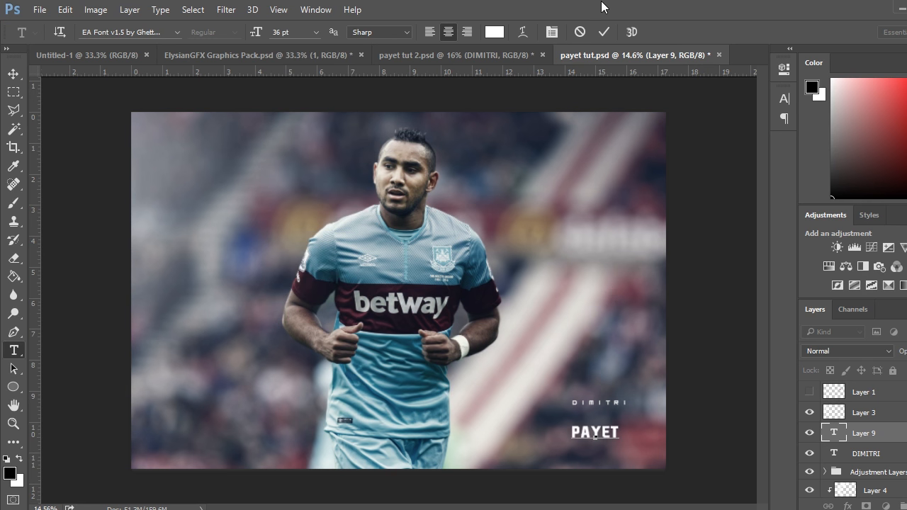
{"action": "left_click", "coordinate": [603, 31]}
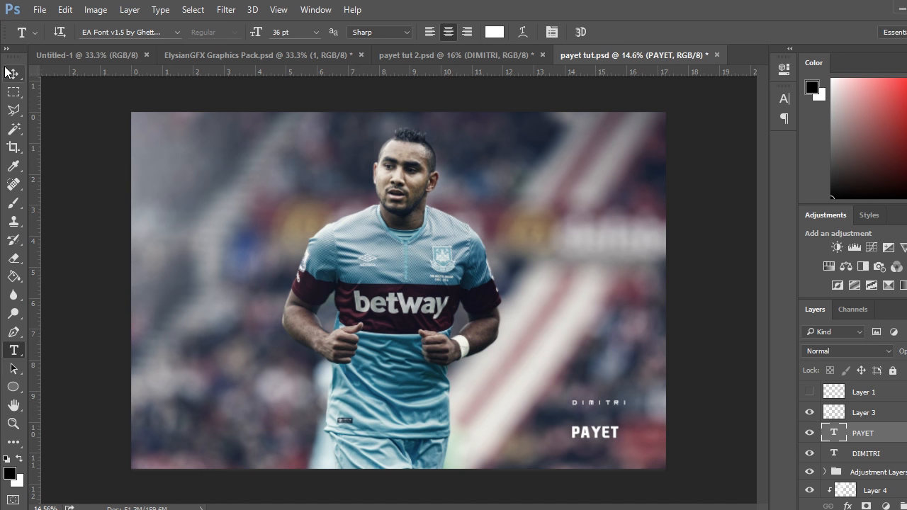
{"action": "left_click", "coordinate": [13, 74]}
{"action": "left_click_drag", "start_coordinate": [452, 318], "coordinate": [456, 306]}
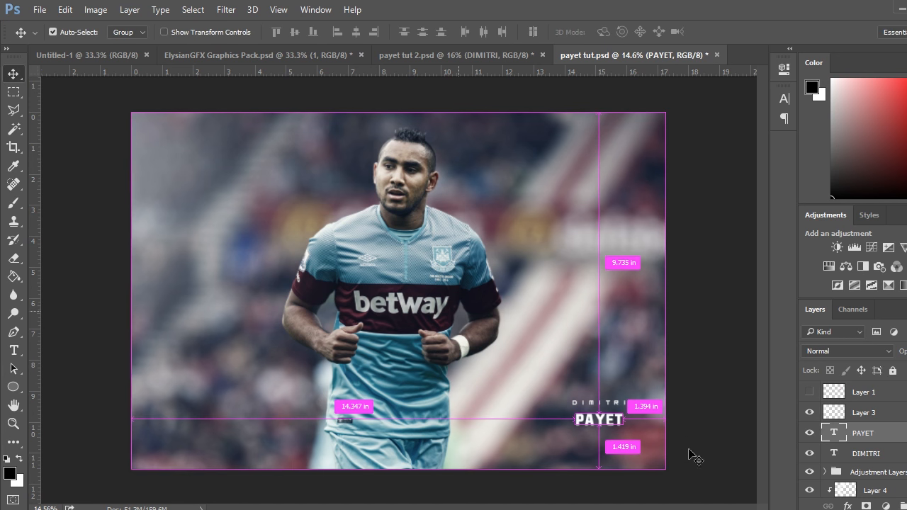
{"action": "left_click_drag", "start_coordinate": [621, 426], "coordinate": [647, 416]}
{"action": "key", "text": "ctrl+t"}
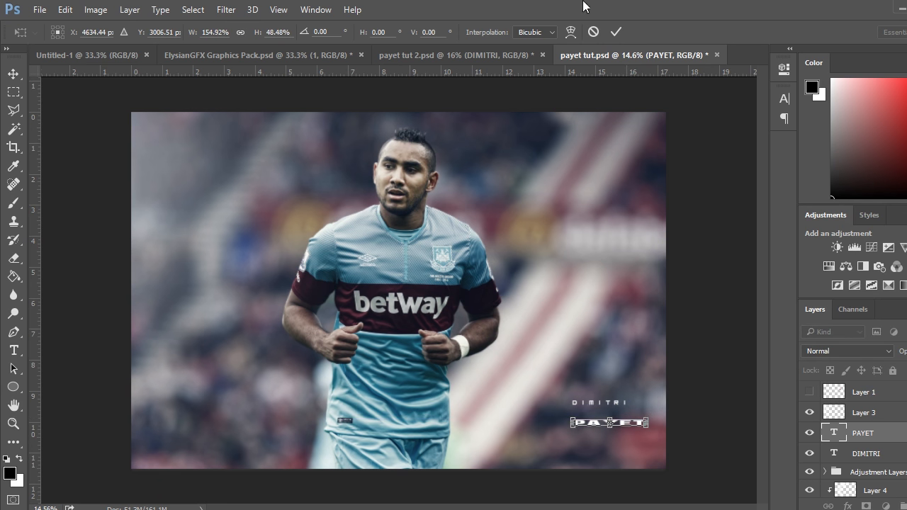
{"action": "left_click", "coordinate": [592, 36]}
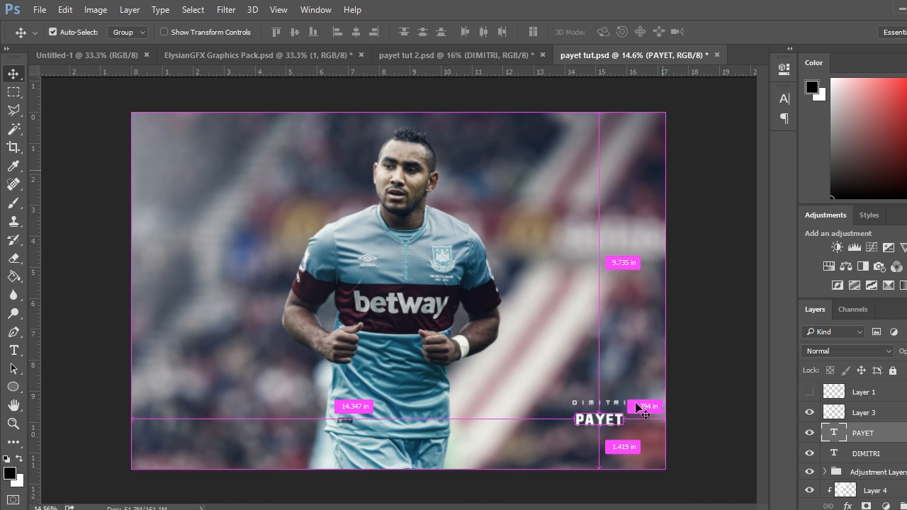
Scale the PAYET text proportionally to about 137% around its centre
{"action": "key", "text": "ctrl+t"}
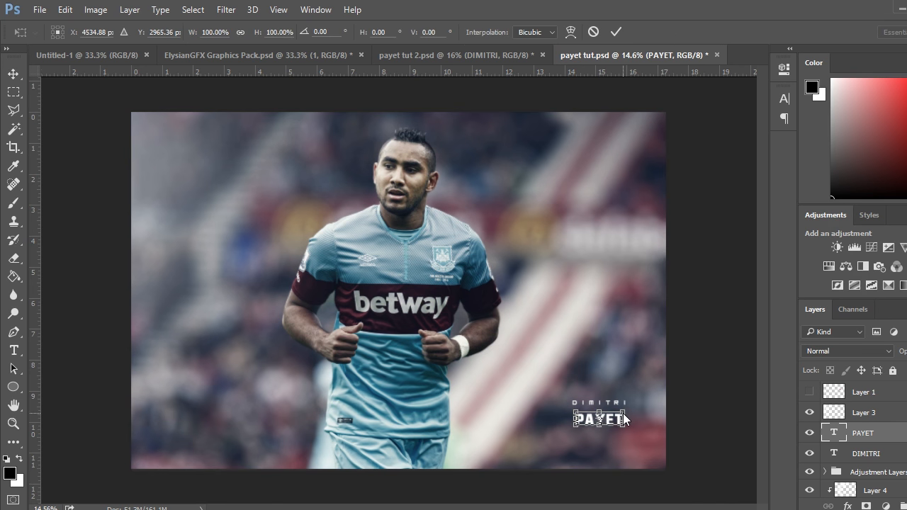
{"action": "left_click_drag", "start_coordinate": [626, 409], "coordinate": [633, 405]}
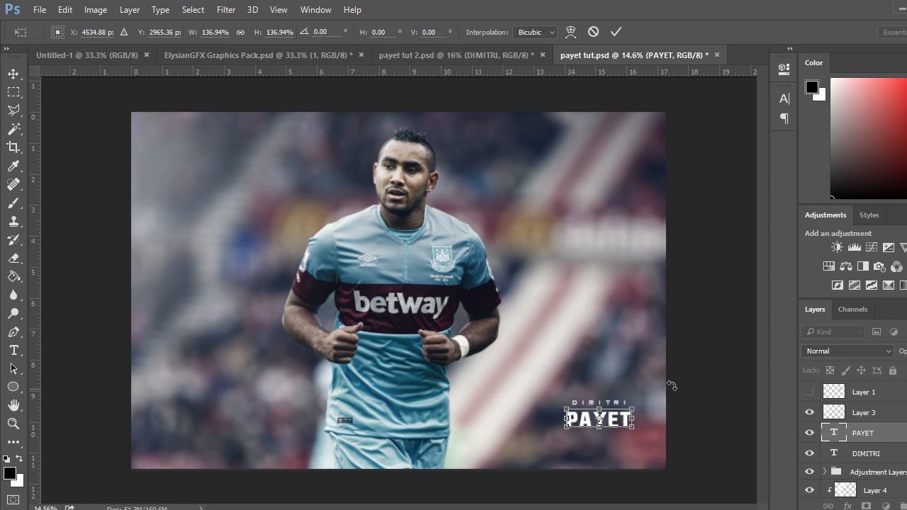
{"action": "left_click", "coordinate": [616, 31]}
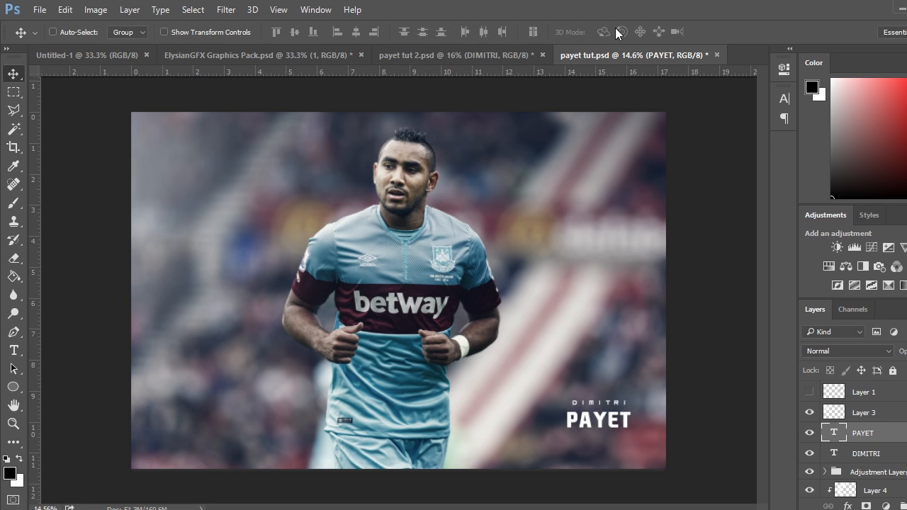
Move and nudge the enlarged PAYET text so it sits close beneath and centred under DIMITRI
{"action": "left_click_drag", "start_coordinate": [713, 423], "coordinate": [718, 413]}
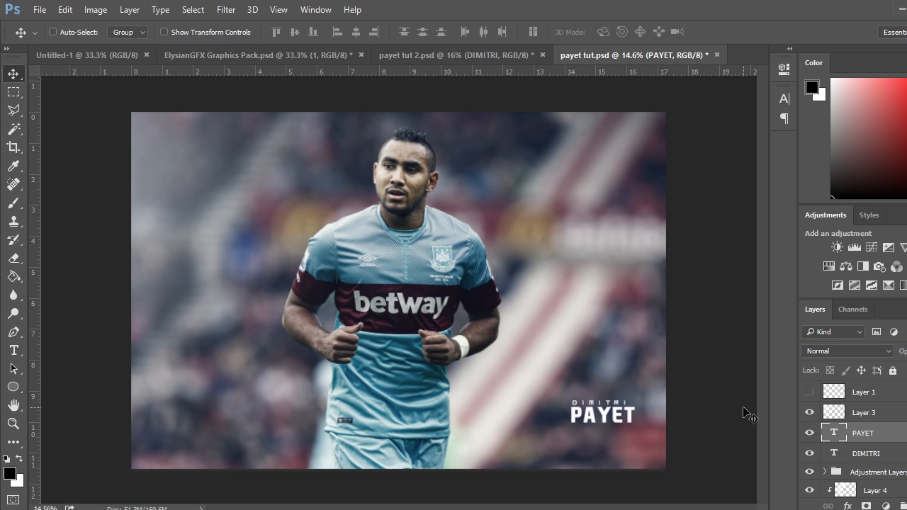
{"action": "key", "text": "shift+Left"}
{"action": "key", "text": "shift+Left"}
{"action": "key", "text": "shift+Left"}
{"action": "key", "text": "shift+Up"}
{"action": "key", "text": "shift+Down"}
{"action": "key", "text": "shift+Down"}
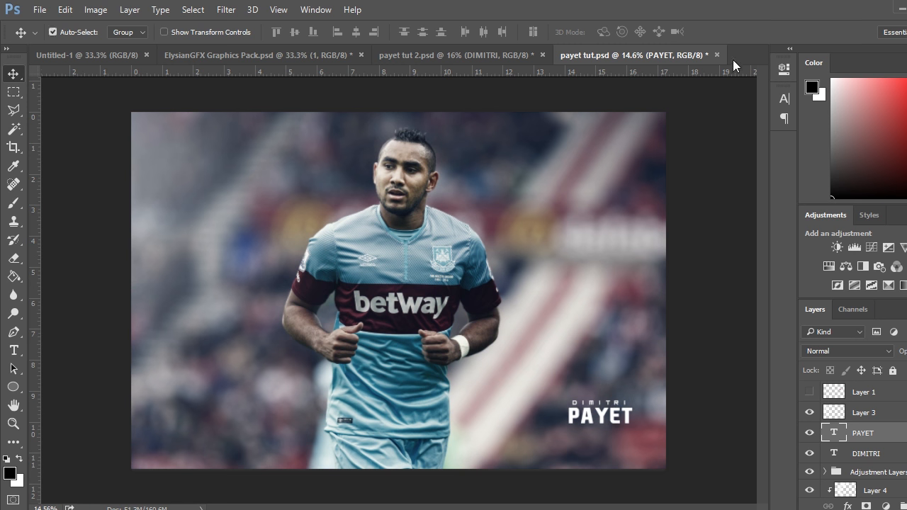
Add a new layer above Layer 1 and fill it entirely with black
{"action": "left_click", "coordinate": [889, 394]}
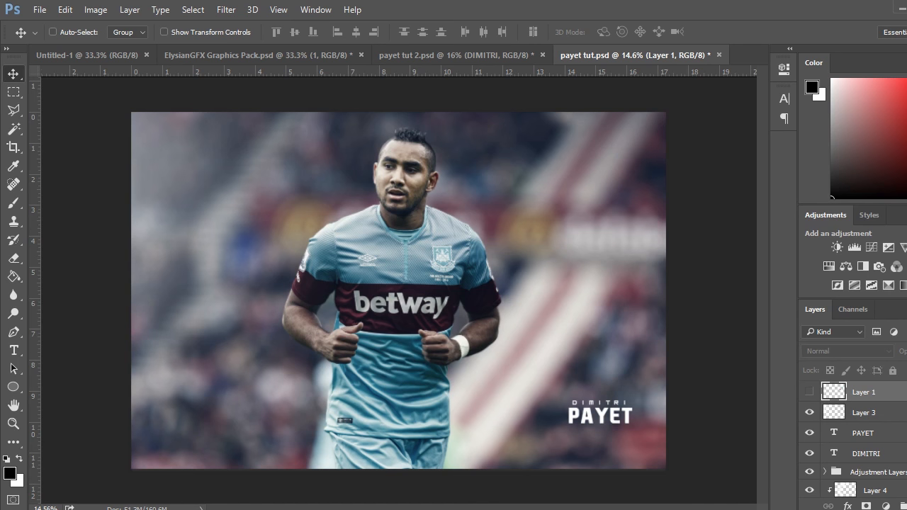
{"action": "left_click", "coordinate": [906, 506]}
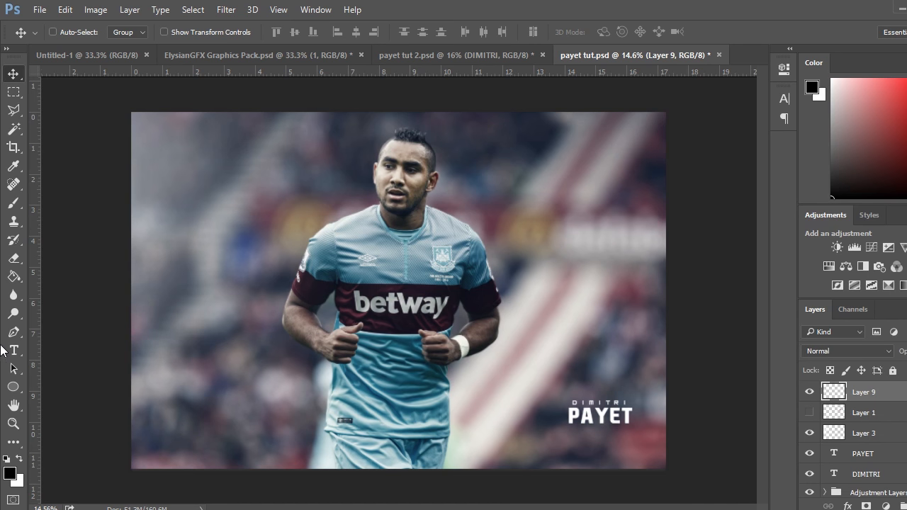
{"action": "left_click", "coordinate": [13, 276]}
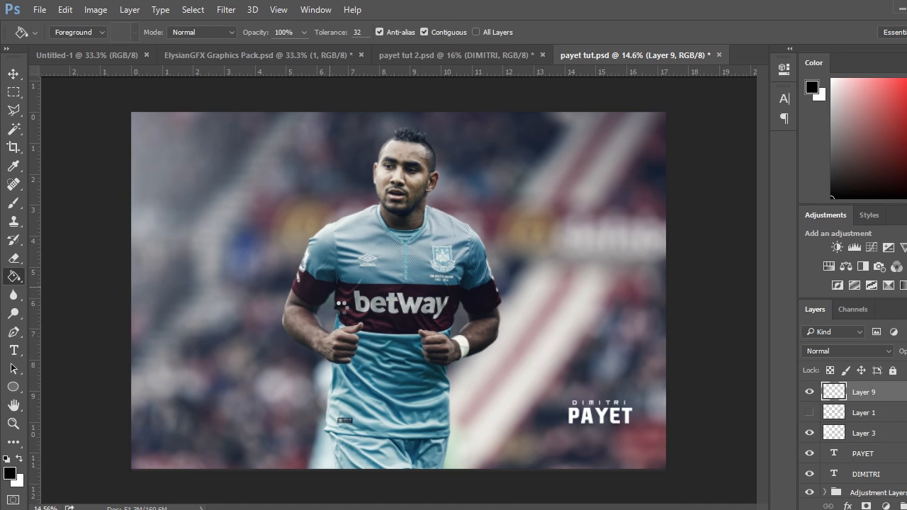
{"action": "left_click", "coordinate": [344, 314]}
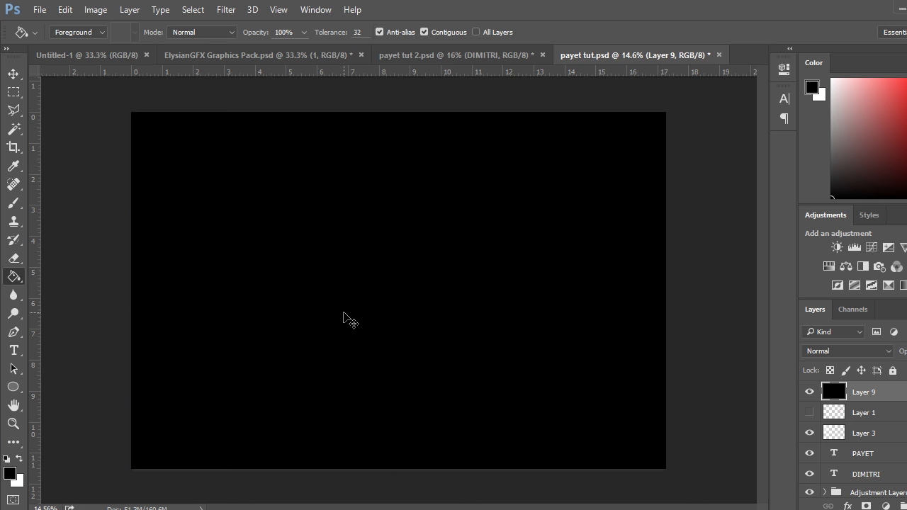
Place a horizontal and a vertical guide through the black layer's centre and delete that layer
{"action": "key", "text": "ctrl+t"}
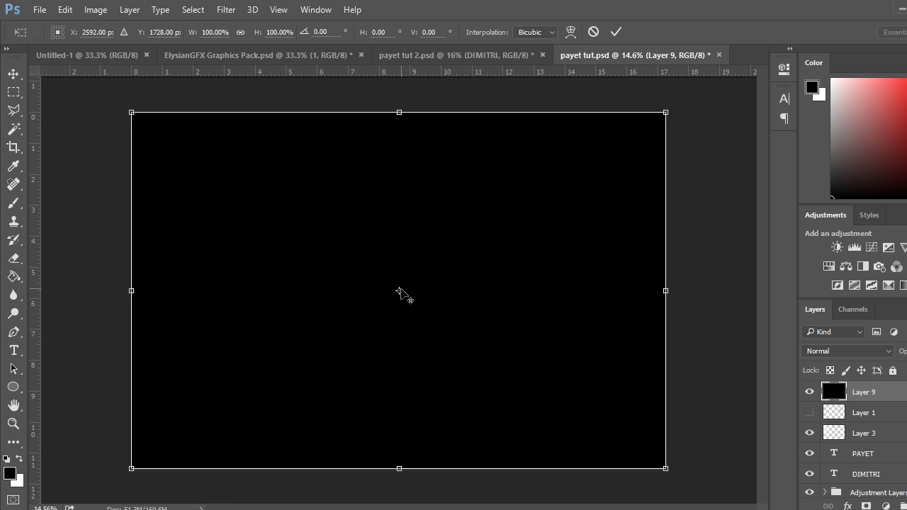
{"action": "left_click_drag", "start_coordinate": [394, 73], "coordinate": [413, 296]}
{"action": "key", "text": "ctrl+;"}
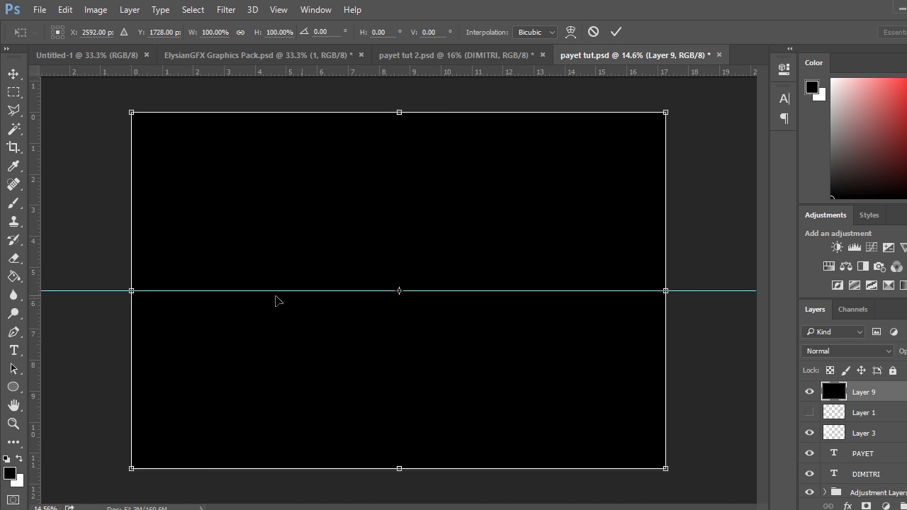
{"action": "left_click_drag", "start_coordinate": [31, 230], "coordinate": [400, 226]}
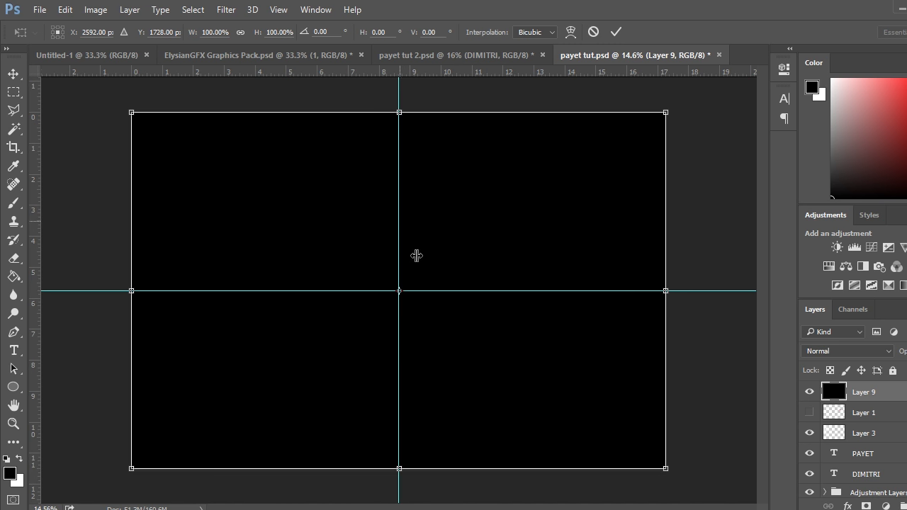
{"action": "left_click", "coordinate": [616, 32]}
{"action": "key", "text": "g"}
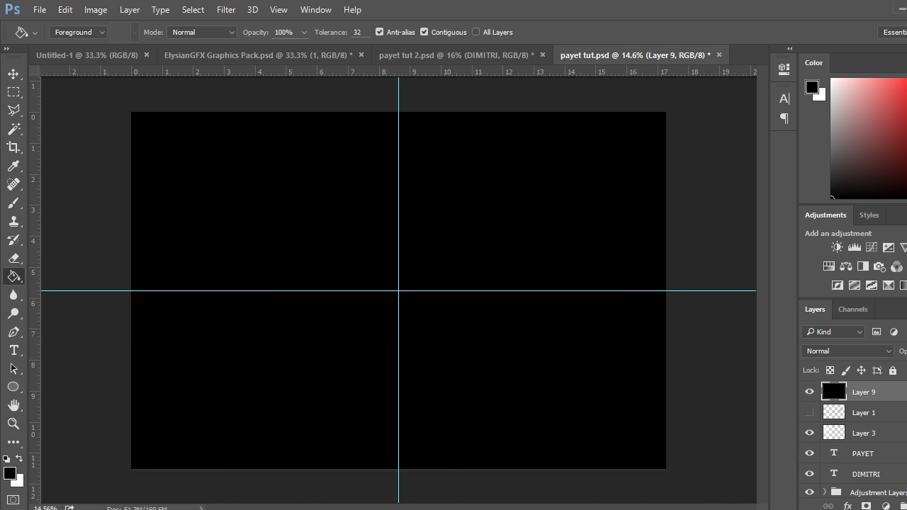
{"action": "key", "text": "Delete"}
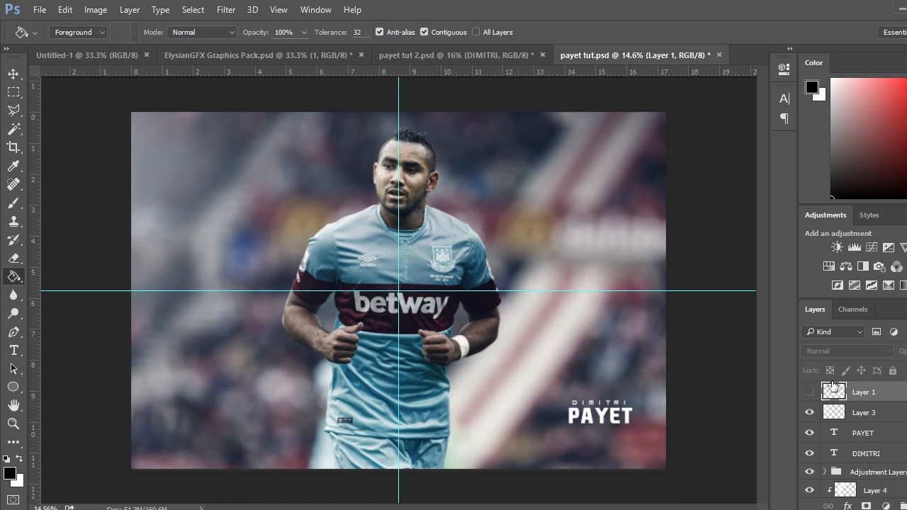
Move the PAYET and DIMITRI text together onto the guides' intersection and check PAYET's centre point against the vertical guide
{"action": "left_click", "coordinate": [897, 454]}
{"action": "left_click", "coordinate": [896, 433], "text": "shift"}
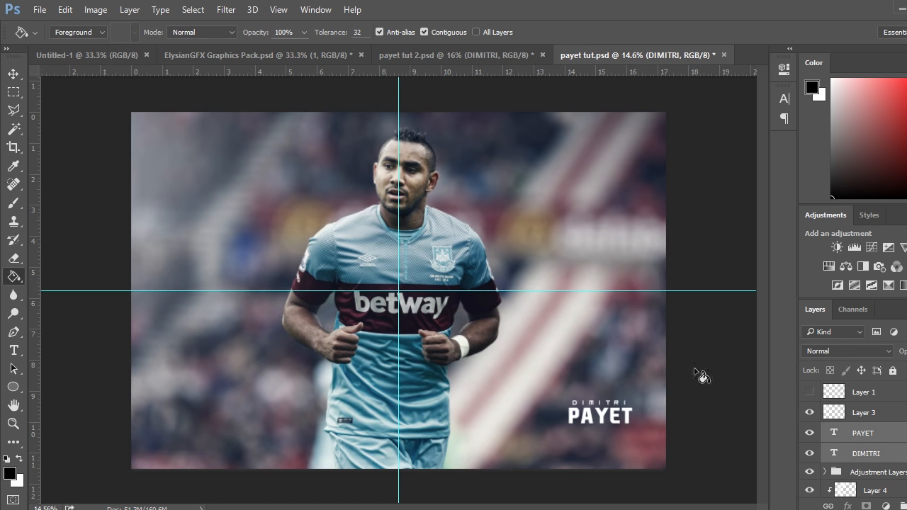
{"action": "key", "text": "v"}
{"action": "left_click_drag", "start_coordinate": [711, 365], "coordinate": [494, 243]}
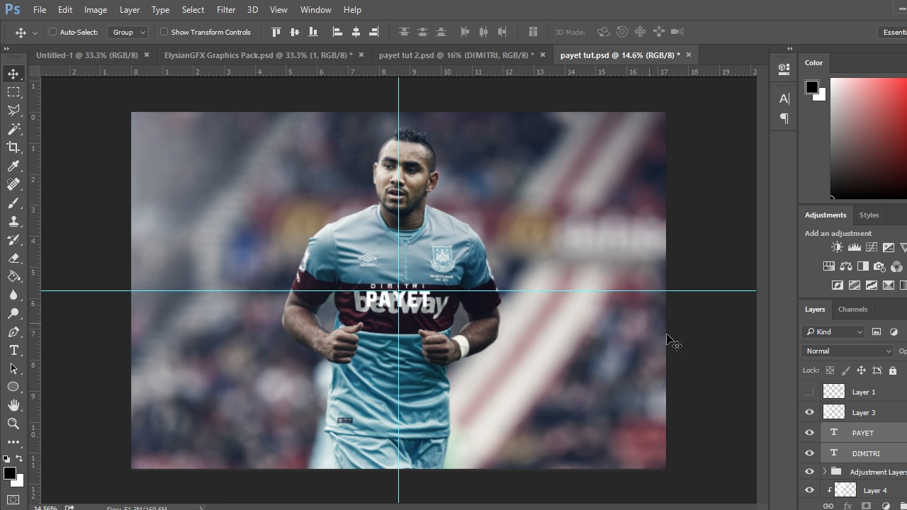
{"action": "left_click", "coordinate": [882, 432]}
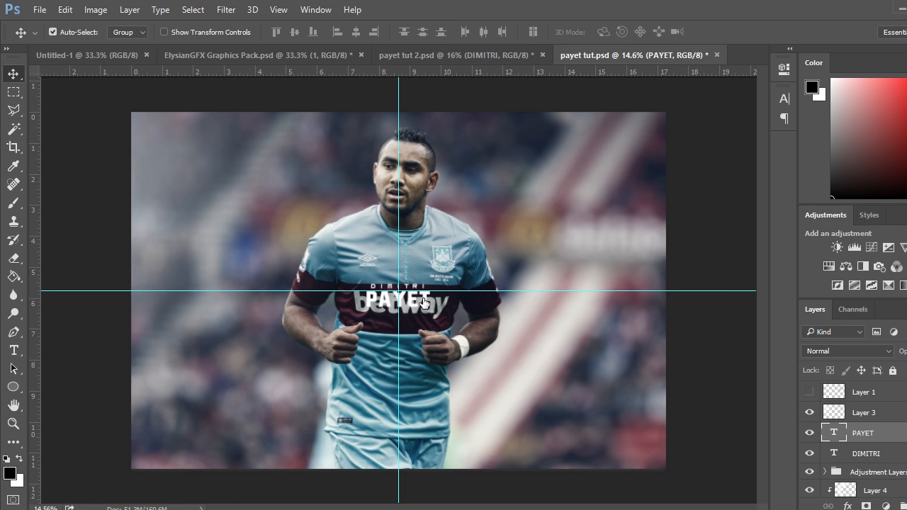
{"action": "key", "text": "ctrl+t"}
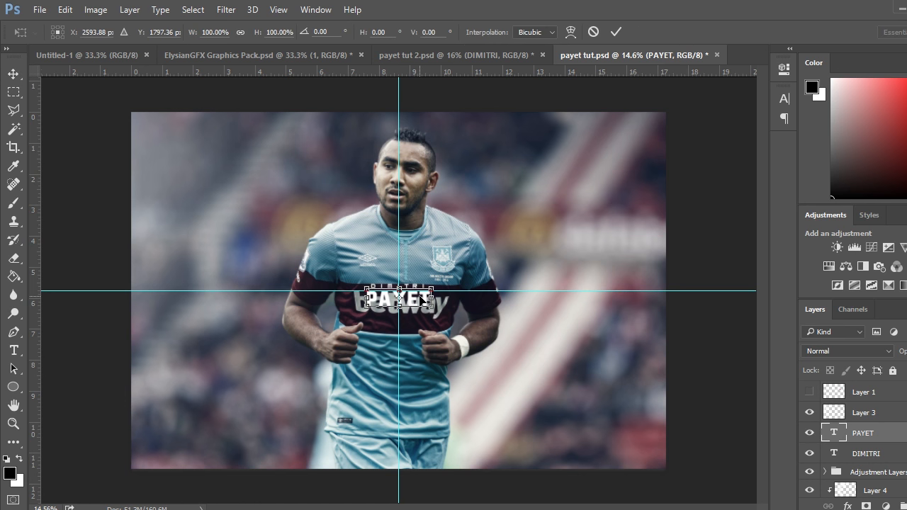
{"action": "left_click", "coordinate": [616, 32]}
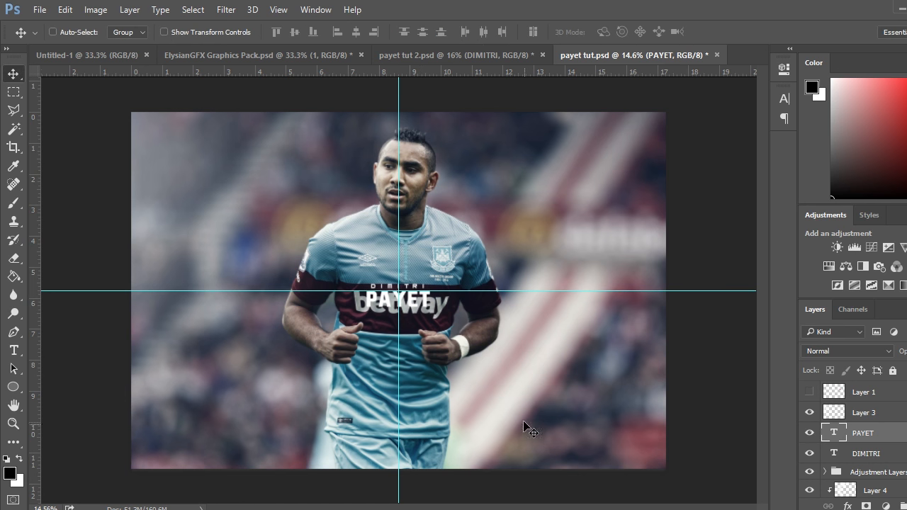
Hide the guides and move the PAYET and DIMITRI text together back to the lower-right area of the photo
{"action": "key", "text": "ctrl+semicolon"}
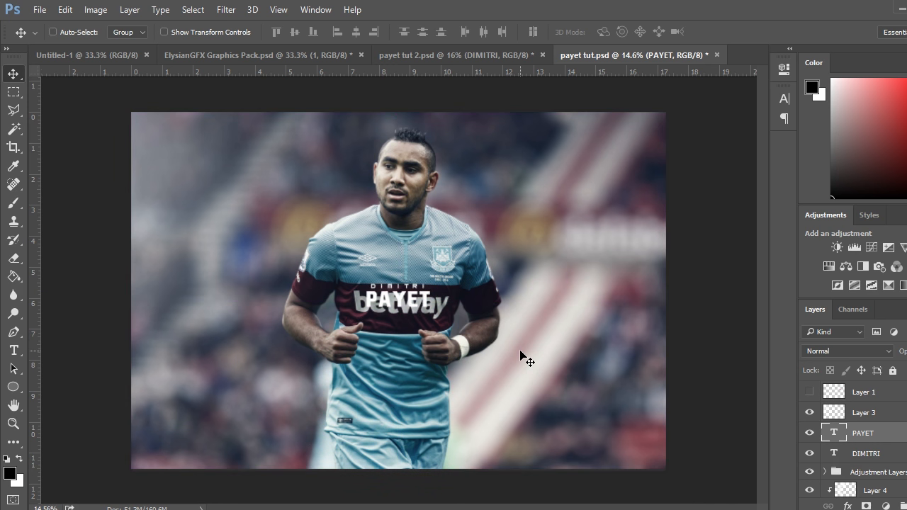
{"action": "left_click", "coordinate": [883, 453], "text": "ctrl"}
{"action": "left_click_drag", "start_coordinate": [405, 194], "coordinate": [589, 336]}
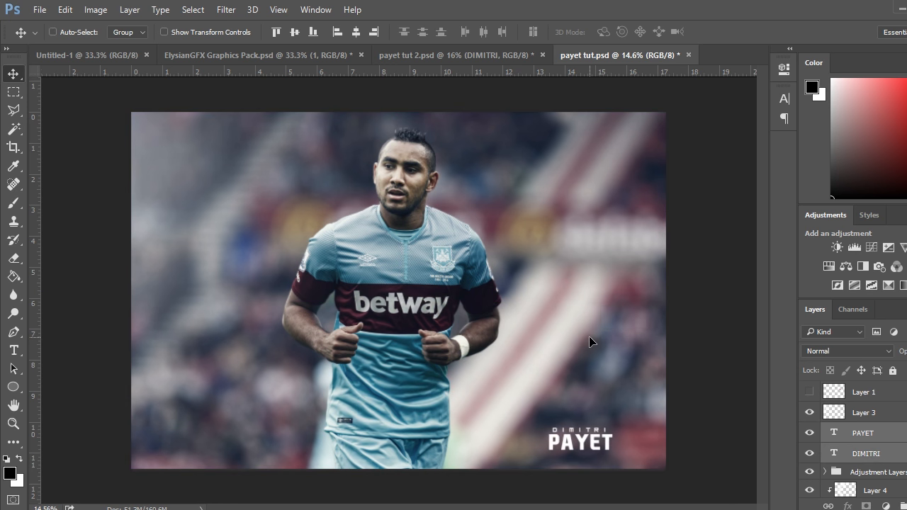
{"action": "left_click", "coordinate": [904, 437]}
{"action": "left_click", "coordinate": [886, 451]}
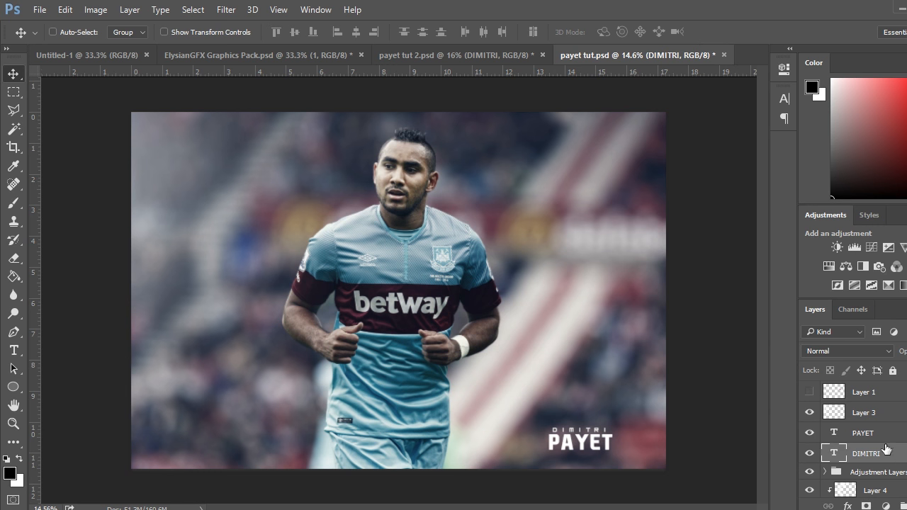
{"action": "left_click", "coordinate": [869, 430], "text": "ctrl"}
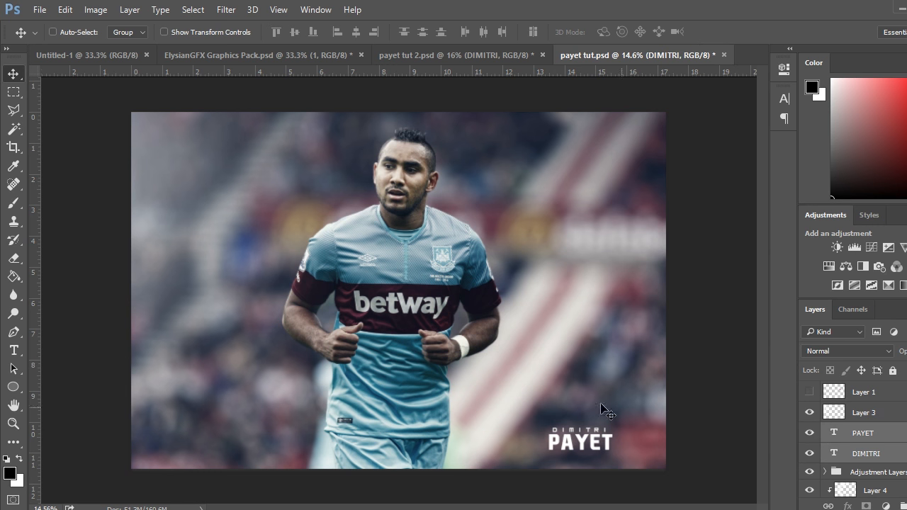
{"action": "left_click_drag", "start_coordinate": [602, 409], "coordinate": [612, 379]}
Add a black-to-white linear Gradient Overlay at 20% opacity and a 90° angle to the PAYET text
{"action": "left_click", "coordinate": [860, 454]}
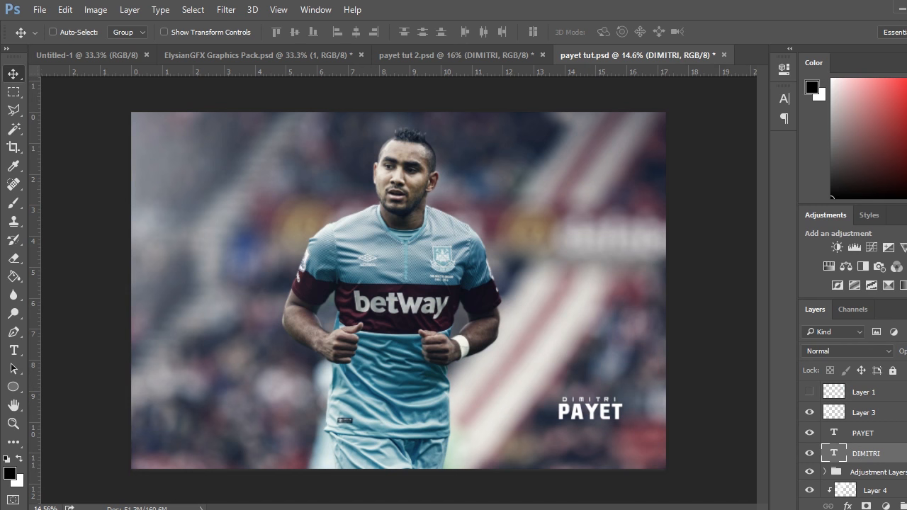
{"action": "left_click", "coordinate": [847, 506]}
{"action": "left_click", "coordinate": [760, 480]}
{"action": "left_click", "coordinate": [869, 431]}
{"action": "left_click", "coordinate": [847, 506]}
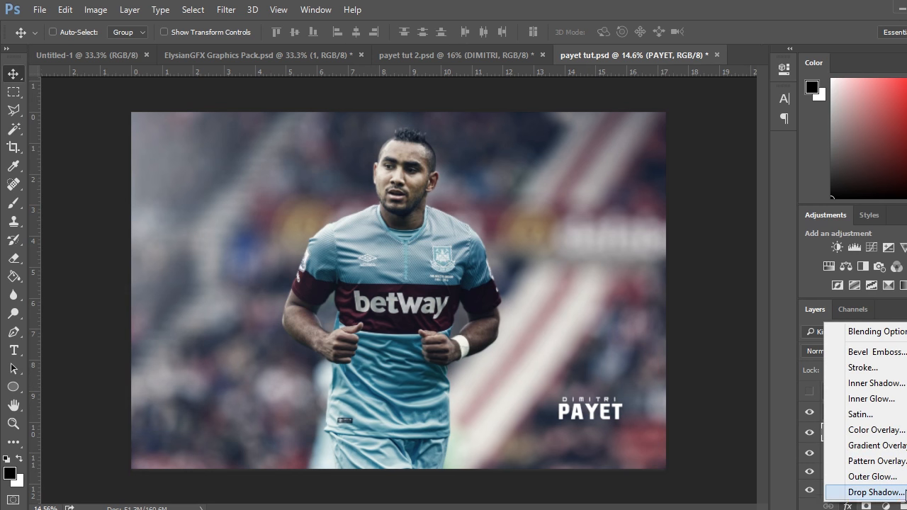
{"action": "left_click", "coordinate": [901, 447]}
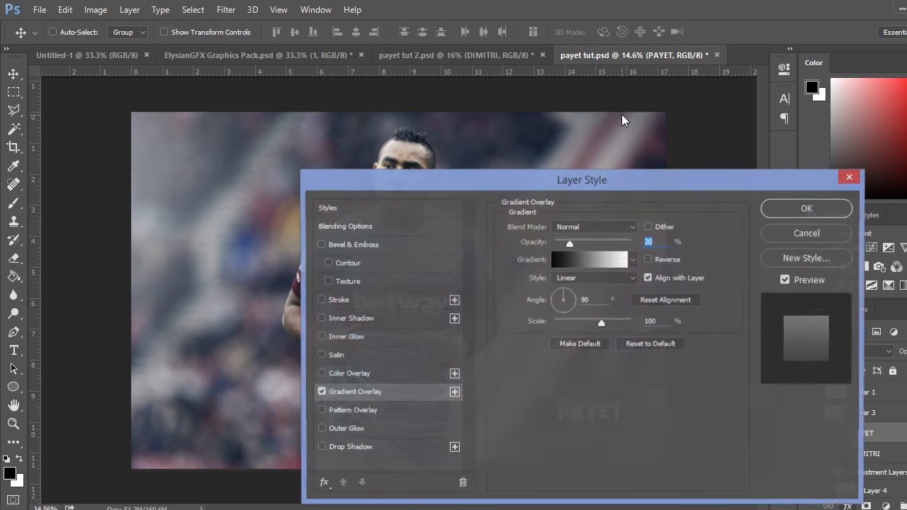
{"action": "left_click_drag", "start_coordinate": [633, 174], "coordinate": [270, 116]}
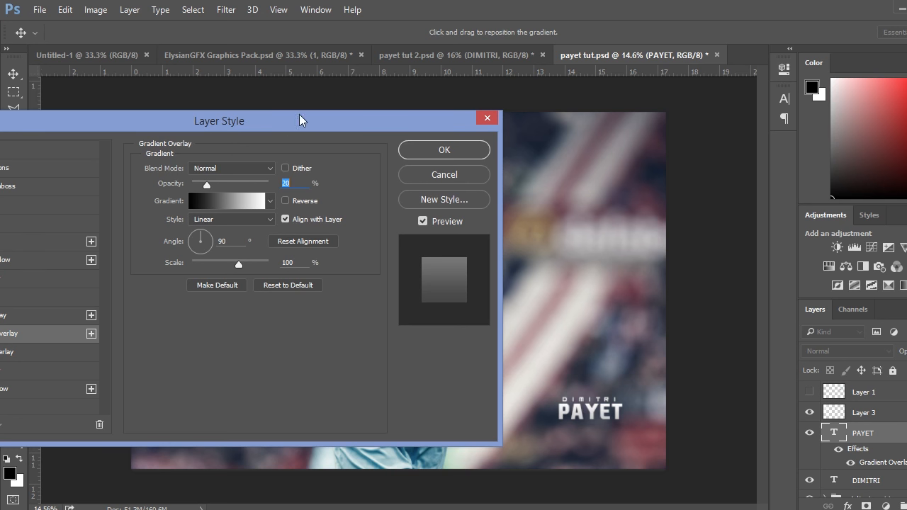
{"action": "left_click_drag", "start_coordinate": [347, 116], "coordinate": [557, 116]}
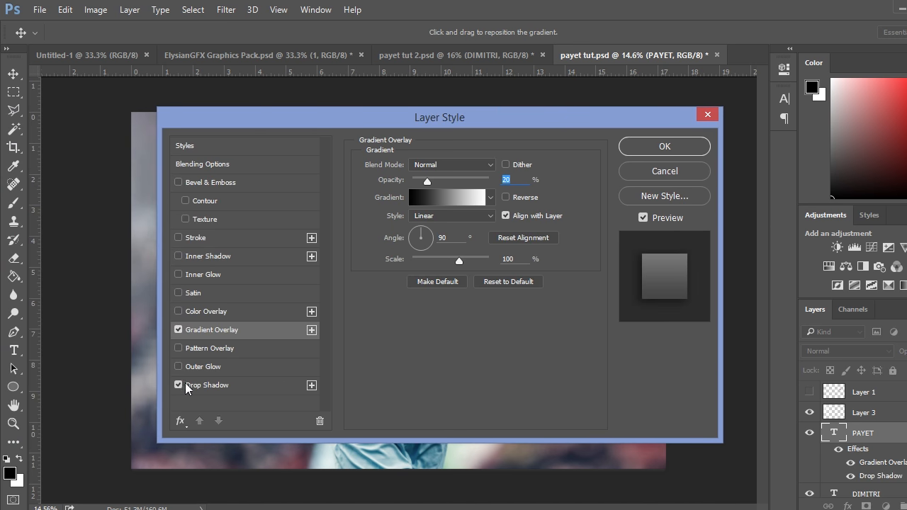
Give PAYET a black Drop Shadow with 42% opacity, 30° angle, 20 px distance, 16% spread and 62 px size
{"action": "left_click_drag", "start_coordinate": [482, 125], "coordinate": [224, 107]}
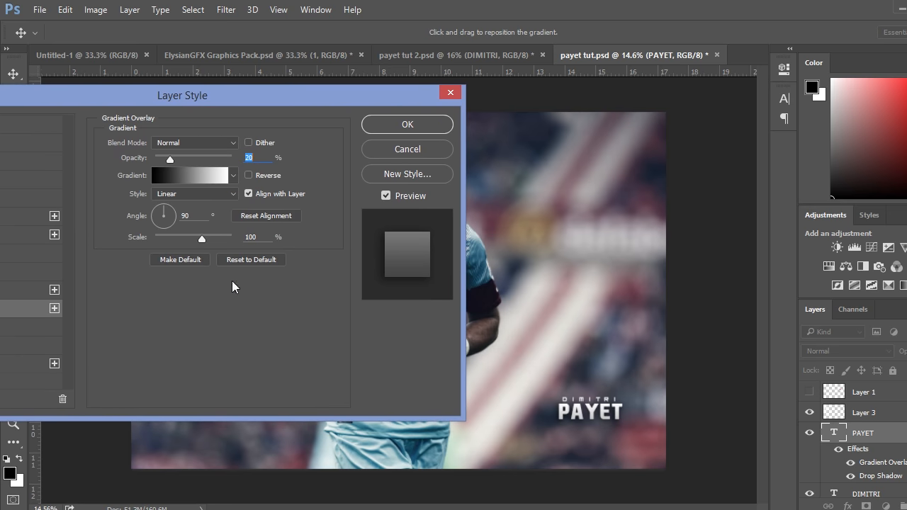
{"action": "left_click", "coordinate": [32, 370]}
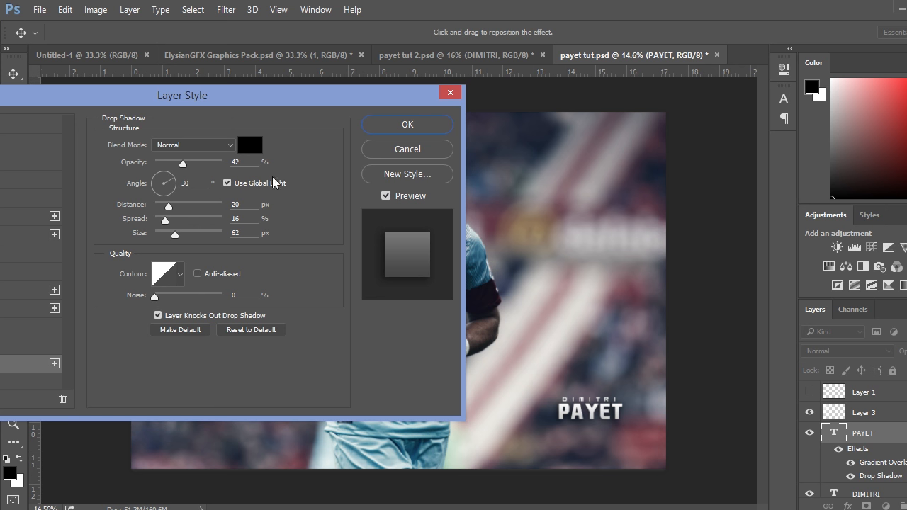
{"action": "left_click", "coordinate": [414, 124]}
Copy the PAYET layer style and paste it onto the DIMITRI text layer
{"action": "right_click", "coordinate": [880, 425]}
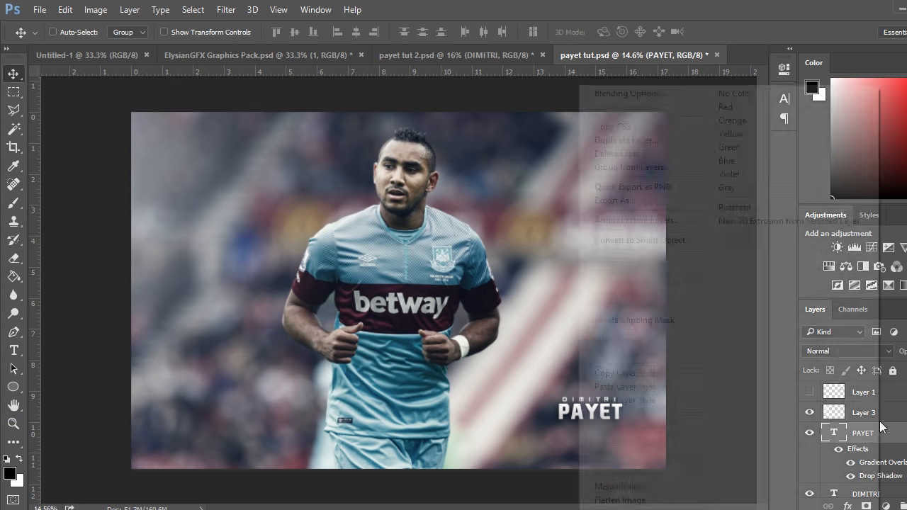
{"action": "left_click", "coordinate": [885, 434]}
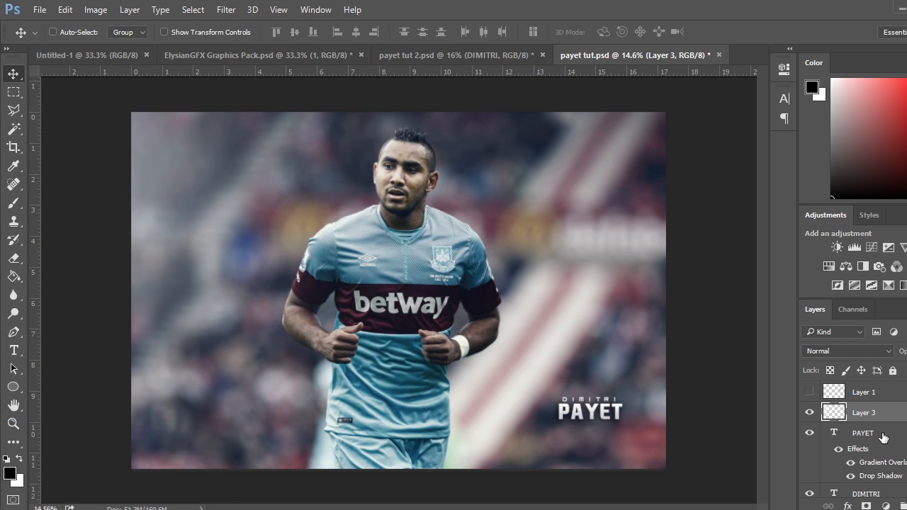
{"action": "right_click", "coordinate": [879, 435]}
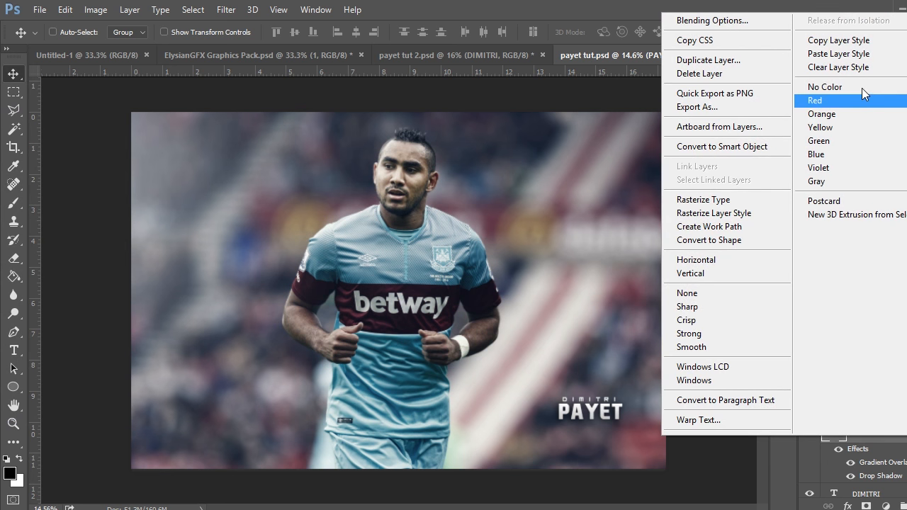
{"action": "left_click", "coordinate": [865, 41]}
{"action": "scroll", "coordinate": [904, 463], "scroll_direction": "down", "scroll_amount": 2}
{"action": "left_click", "coordinate": [902, 458]}
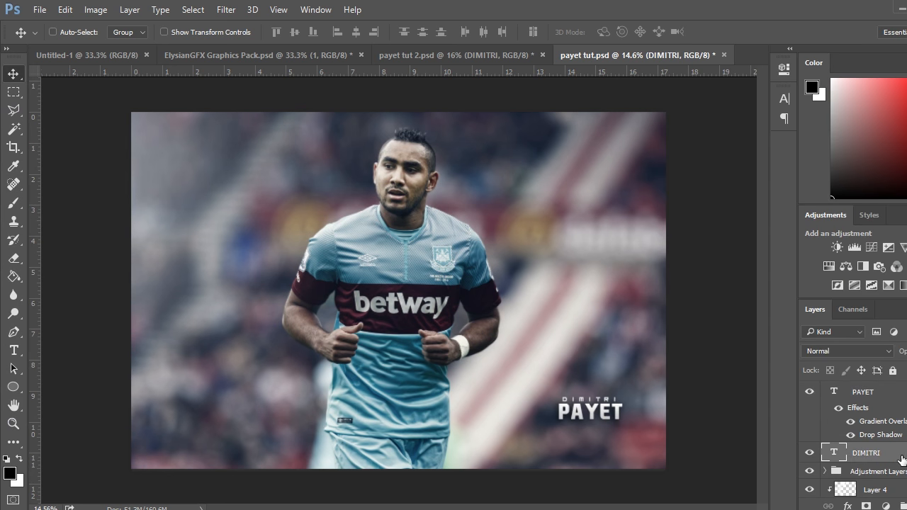
{"action": "right_click", "coordinate": [902, 459]}
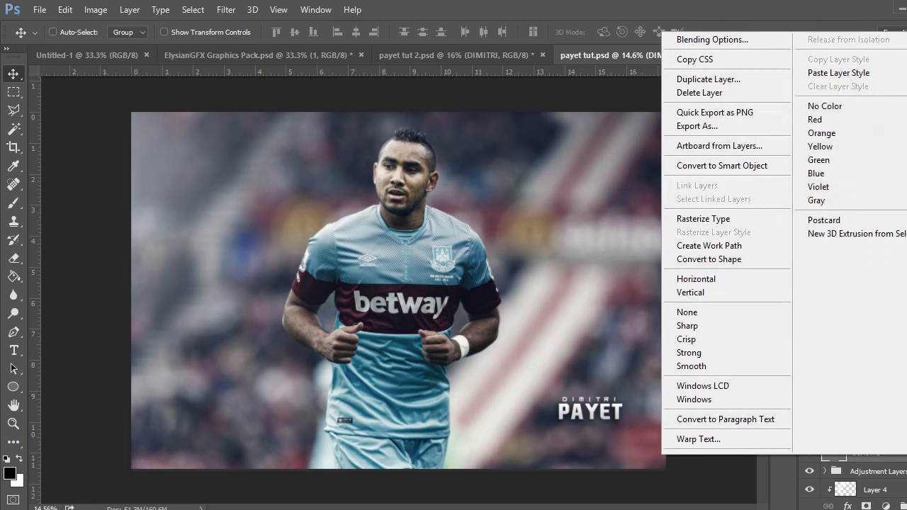
{"action": "left_click", "coordinate": [840, 74]}
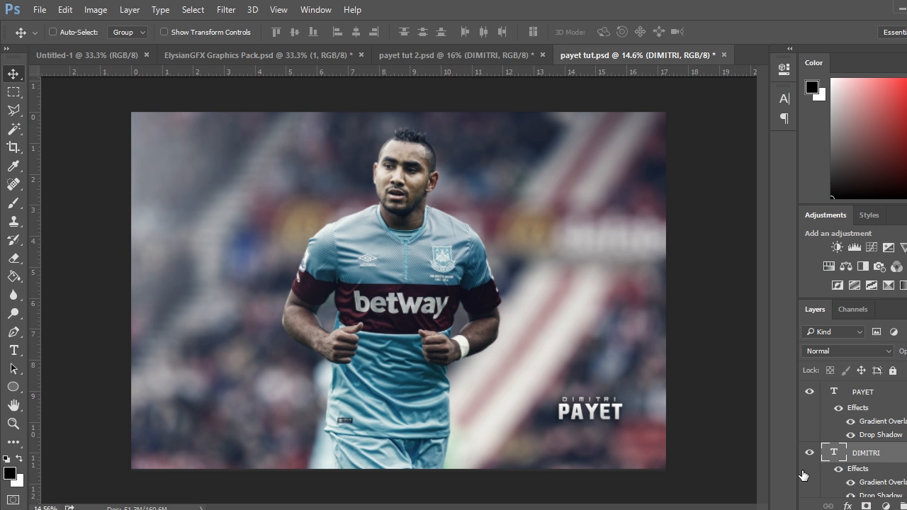
Collapse the effects lists under the DIMITRI and PAYET layers and select the Adjustment Layers group
{"action": "left_click", "coordinate": [901, 392]}
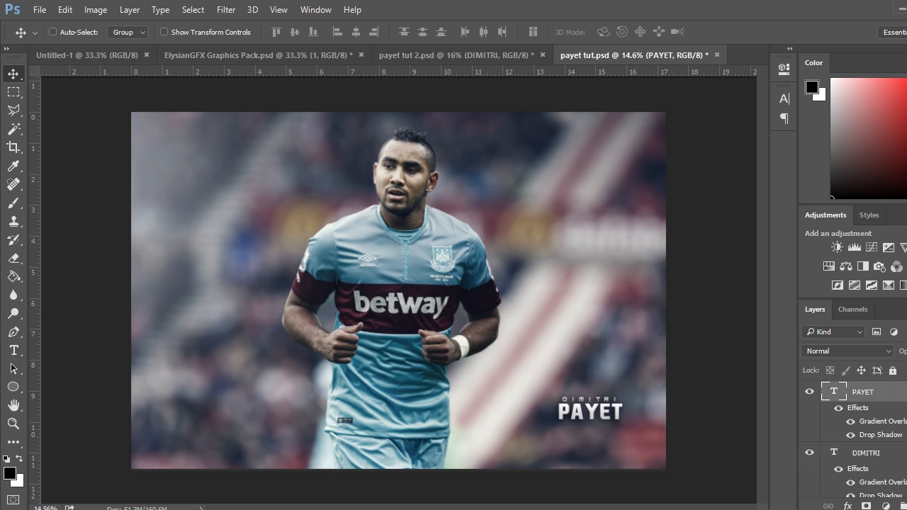
{"action": "left_click", "coordinate": [894, 457]}
{"action": "left_click", "coordinate": [906, 448]}
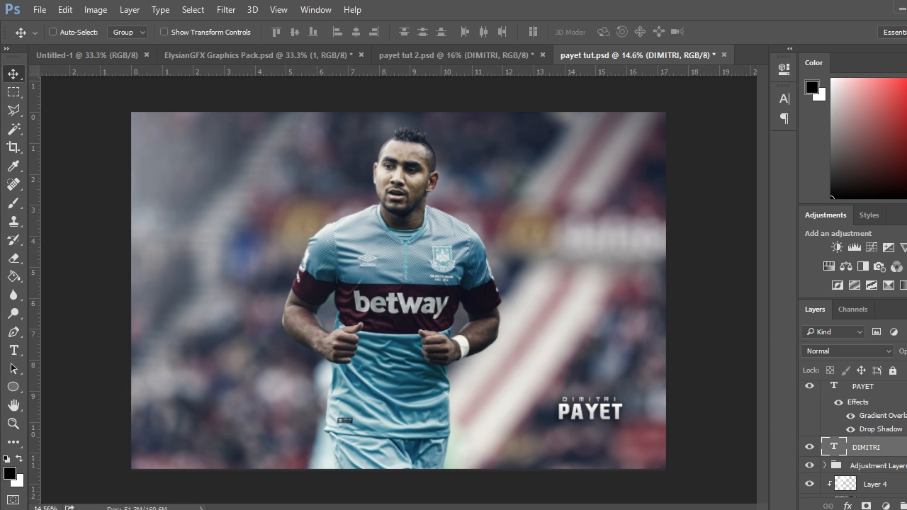
{"action": "left_click", "coordinate": [906, 387]}
{"action": "scroll", "coordinate": [901, 425], "scroll_direction": "up", "scroll_amount": 2}
{"action": "left_click", "coordinate": [889, 441]}
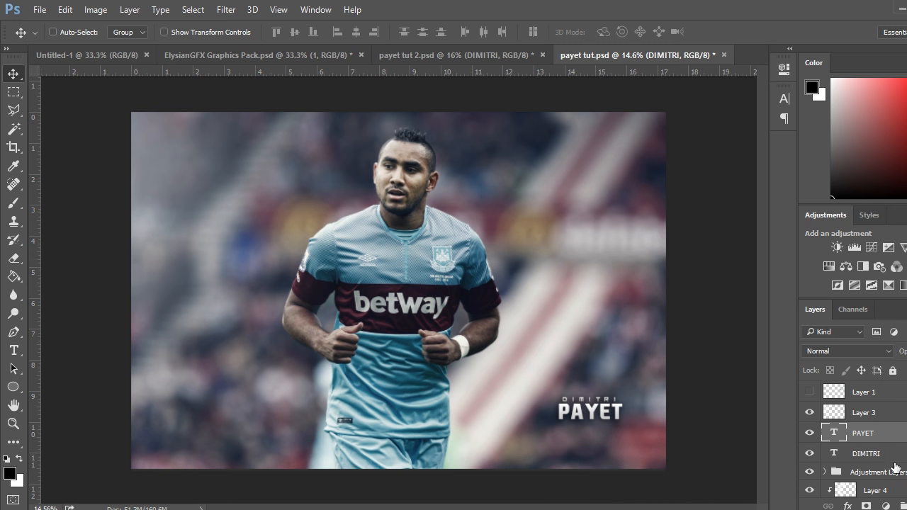
{"action": "left_click", "coordinate": [891, 458]}
{"action": "left_click", "coordinate": [886, 490]}
{"action": "left_click", "coordinate": [886, 471]}
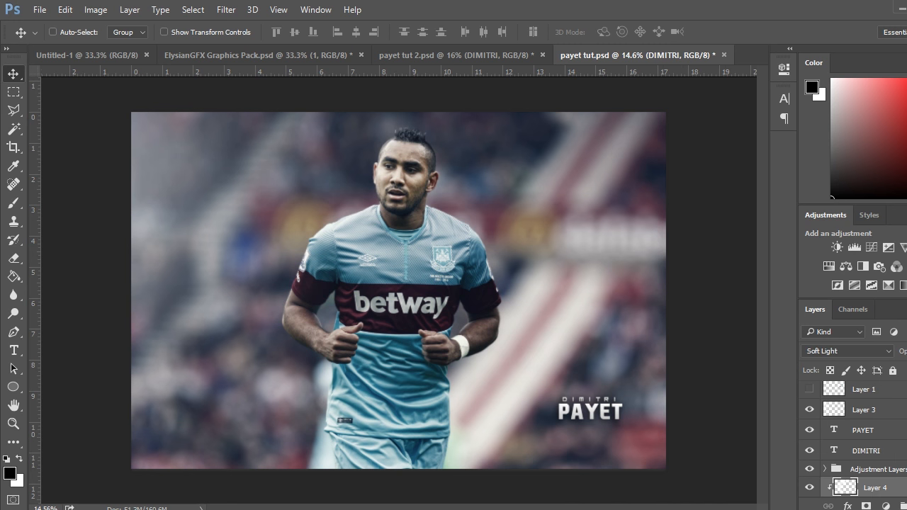
Add a new empty layer directly above the Adjustment Layers group
{"action": "left_click", "coordinate": [906, 506]}
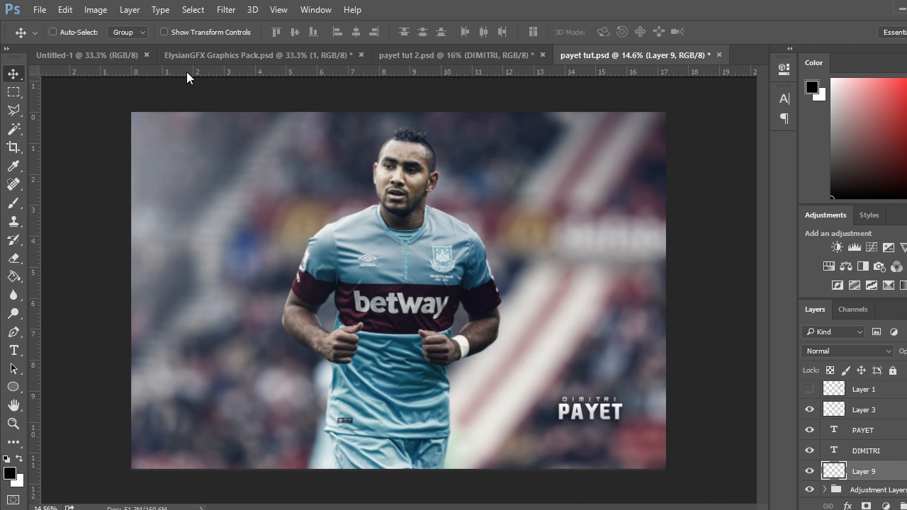
{"action": "left_click", "coordinate": [33, 7]}
{"action": "mouse_move", "coordinate": [63, 14]}
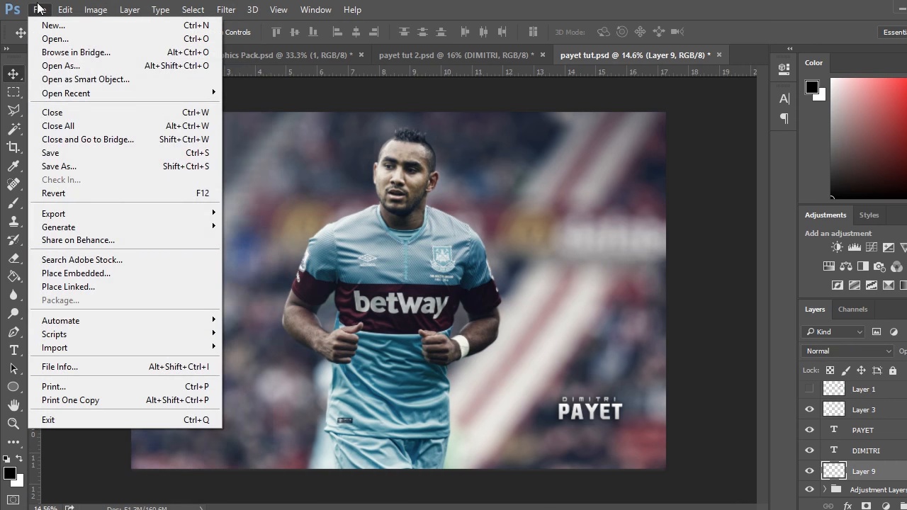
{"action": "left_click", "coordinate": [39, 7]}
Copy the West Ham United crest layer from payet tut 2.psd into payet tut.psd and position it over the DIMITRI PAYET title
{"action": "left_click", "coordinate": [415, 49]}
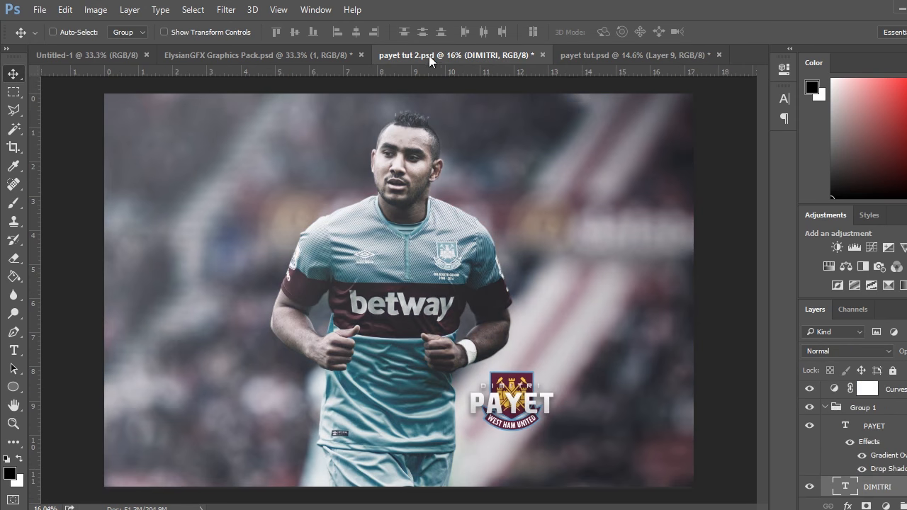
{"action": "scroll", "coordinate": [906, 464], "scroll_direction": "down", "scroll_amount": 3}
{"action": "scroll", "coordinate": [906, 466], "scroll_direction": "up", "scroll_amount": 3}
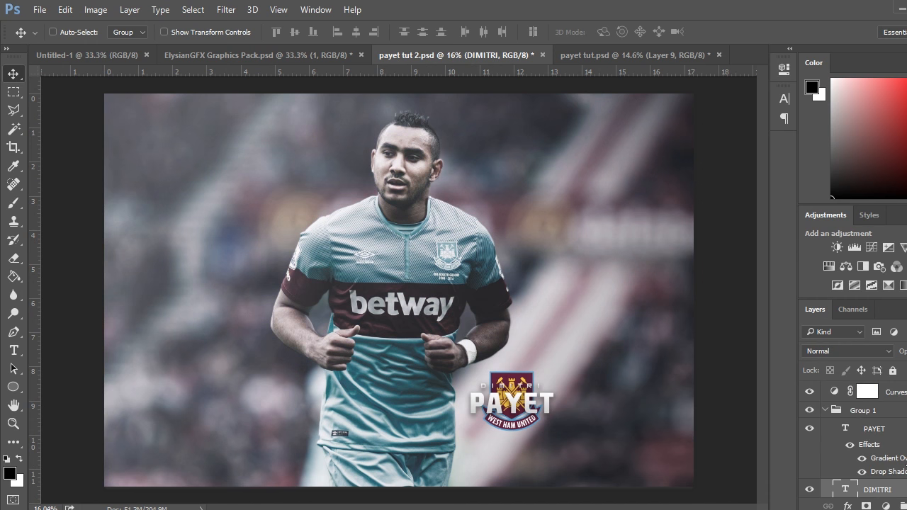
{"action": "scroll", "coordinate": [906, 473], "scroll_direction": "down", "scroll_amount": 2}
{"action": "left_click", "coordinate": [899, 434]}
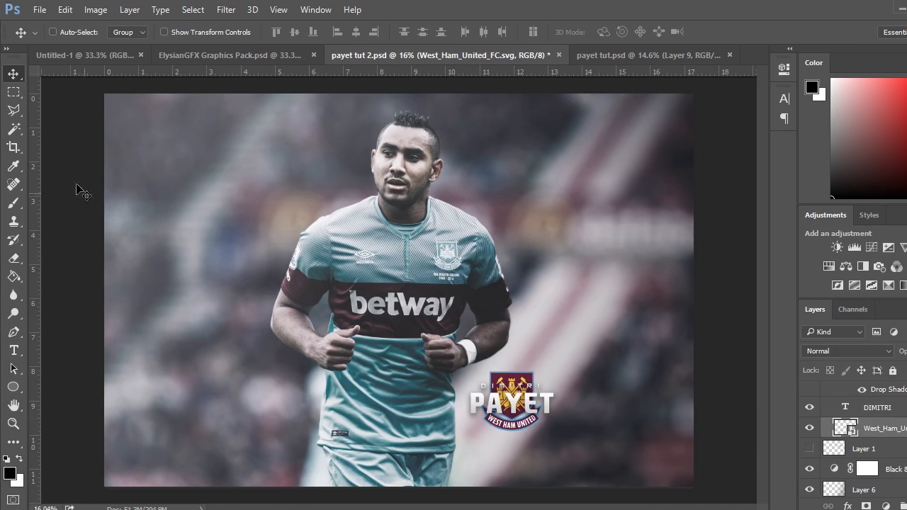
{"action": "left_click_drag", "start_coordinate": [496, 242], "coordinate": [589, 253]}
{"action": "left_click_drag", "start_coordinate": [663, 316], "coordinate": [636, 325]}
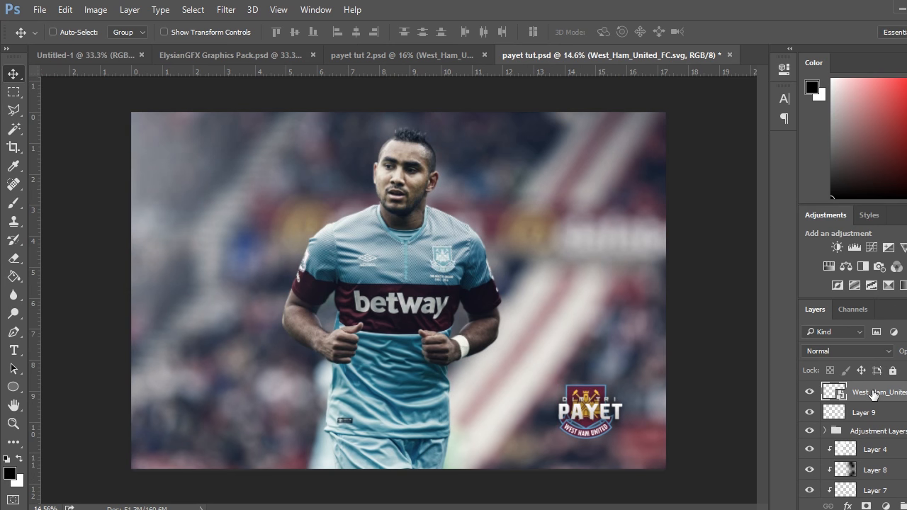
Rasterize the West Ham crest layer and place it directly below the DIMITRI text layer in the stack
{"action": "right_click", "coordinate": [871, 391]}
{"action": "left_click", "coordinate": [604, 312]}
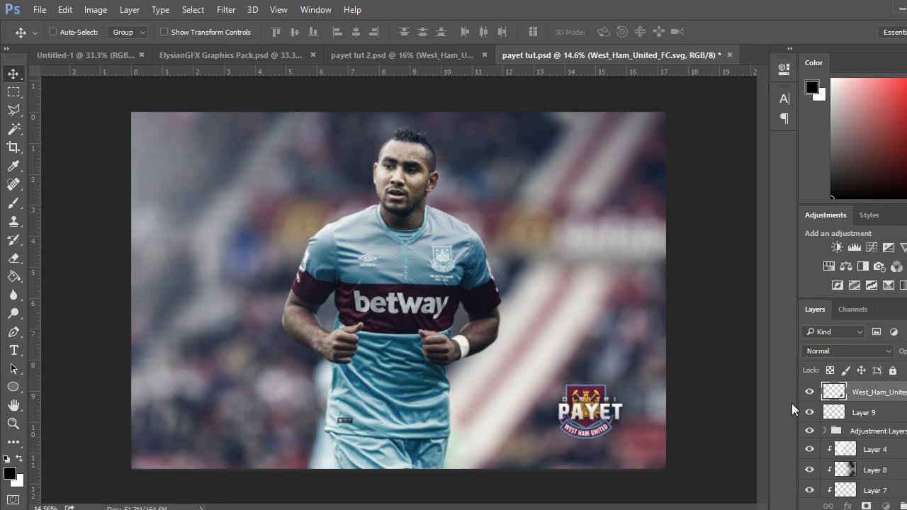
{"action": "left_click_drag", "start_coordinate": [893, 398], "coordinate": [891, 434]}
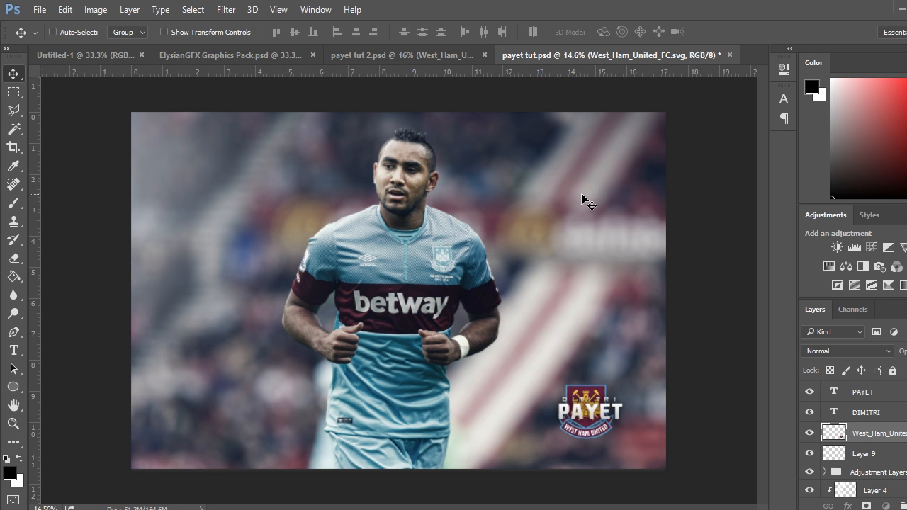
Nudge the crest slightly to the right to centre it behind the PAYET title
{"action": "key", "text": "shift+Right"}
{"action": "key", "text": "shift+Right"}
{"action": "key", "text": "shift+Right"}
{"action": "key", "text": "shift+Right"}
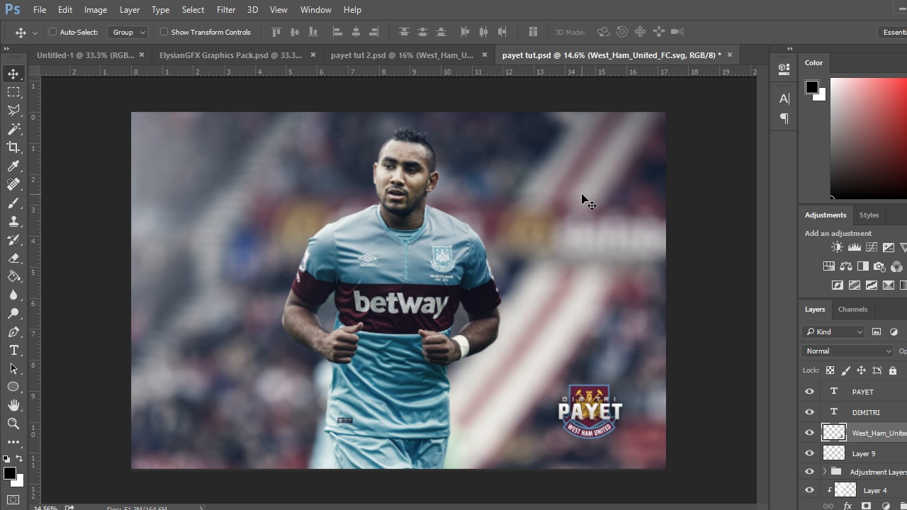
Group the PAYET, DIMITRI and crest layers, name the group Text, and move it left, closer to the player
{"action": "scroll", "coordinate": [871, 424], "scroll_direction": "up", "scroll_amount": 1}
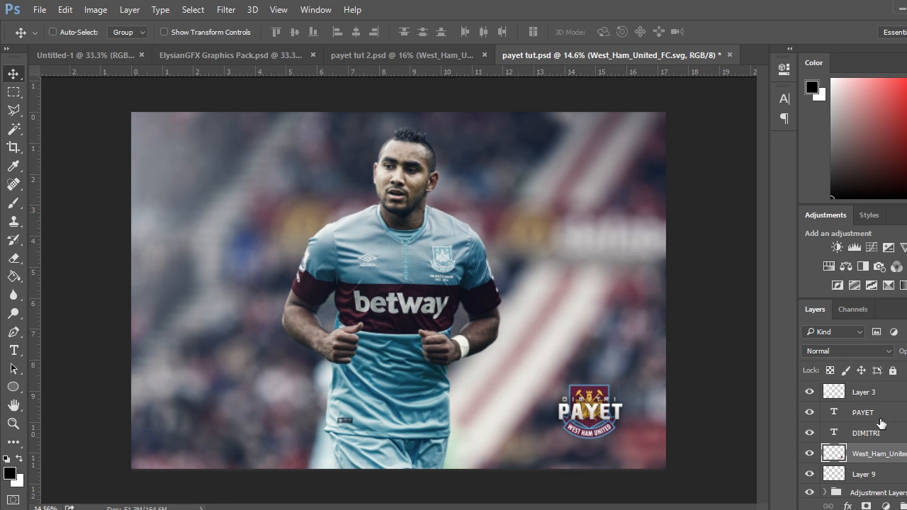
{"action": "left_click", "coordinate": [879, 419], "text": "shift"}
{"action": "key", "text": "ctrl+g"}
{"action": "double_click", "coordinate": [864, 410]}
{"action": "type", "text": "Text"}
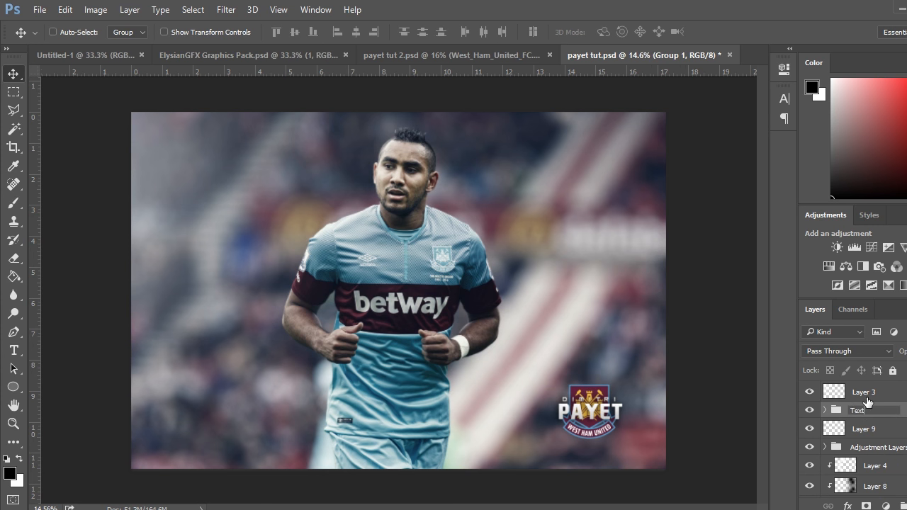
{"action": "key", "text": "Return"}
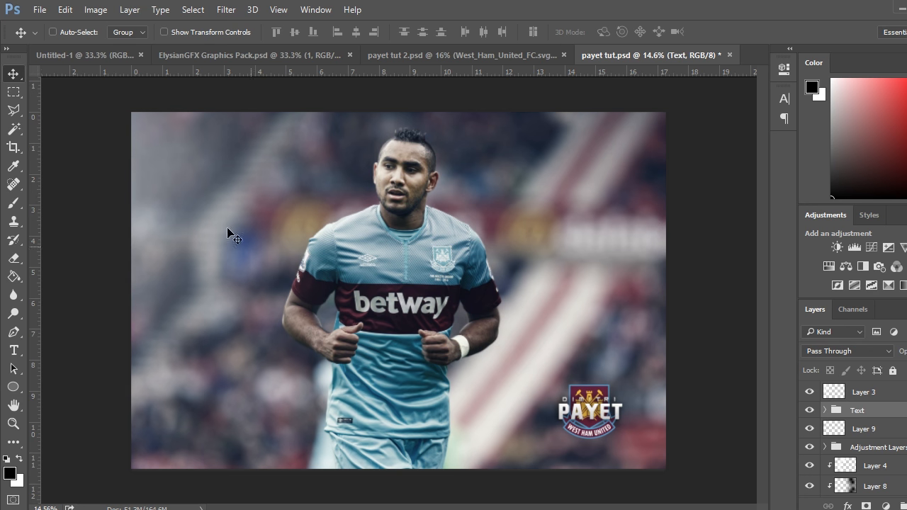
{"action": "left_click_drag", "start_coordinate": [496, 244], "coordinate": [418, 247]}
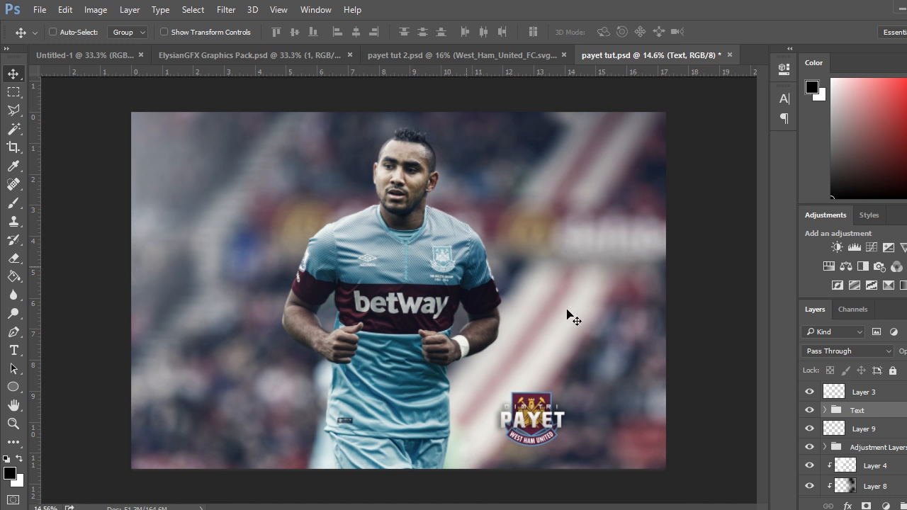
Paint soft white light spots over the photo's left side on a new layer above the Text group, using a 3900 px brush
{"action": "key", "text": "ctrl+shift+alt+n"}
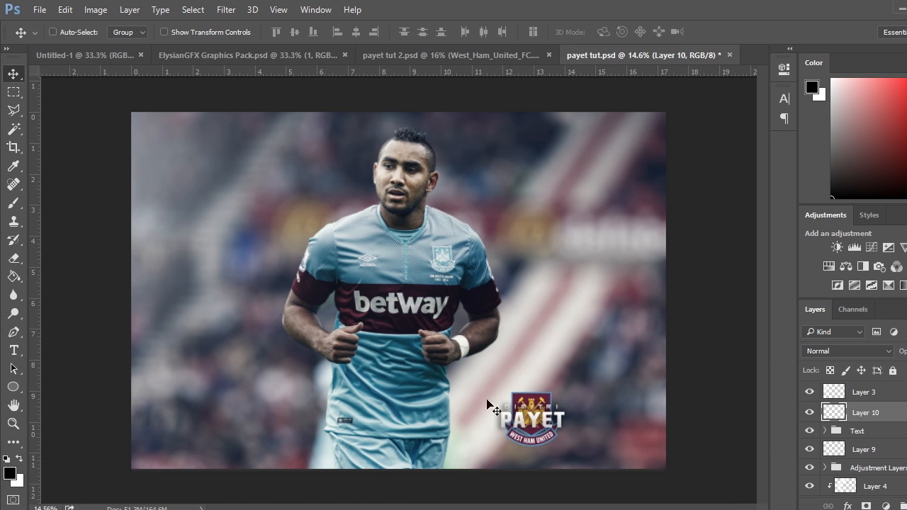
{"action": "left_click", "coordinate": [11, 204]}
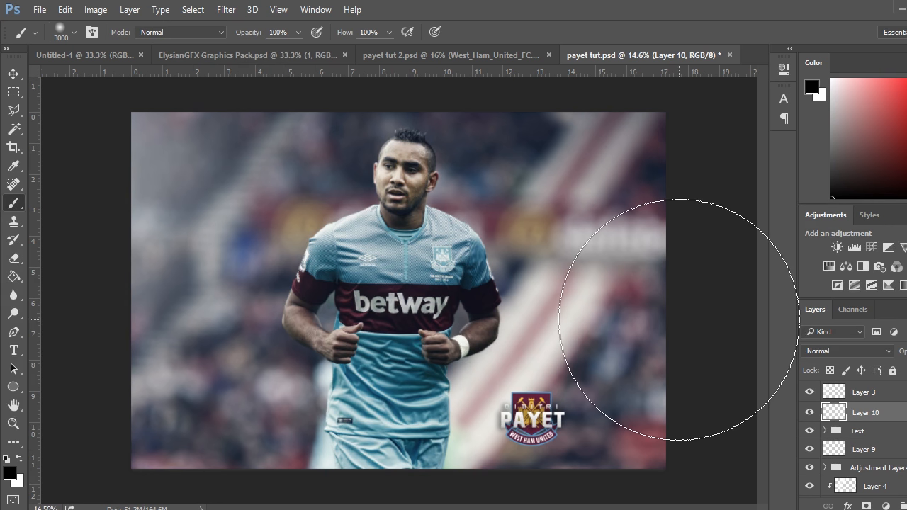
{"action": "key", "text": "bracketright"}
{"action": "key", "text": "bracketright"}
{"action": "key", "text": "bracketright"}
{"action": "key", "text": "bracketright"}
{"action": "key", "text": "bracketright"}
{"action": "key", "text": "bracketright"}
{"action": "key", "text": "bracketright"}
{"action": "key", "text": "bracketright"}
{"action": "key", "text": "bracketright"}
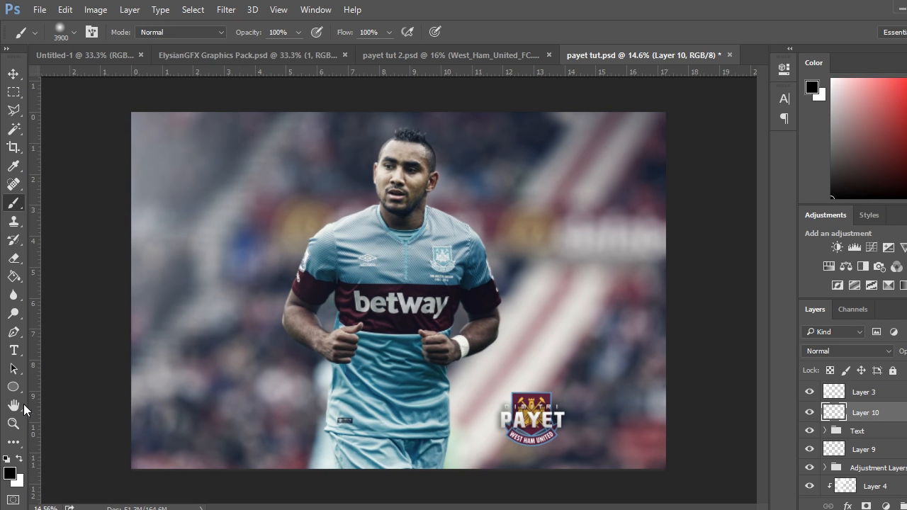
{"action": "left_click", "coordinate": [19, 459]}
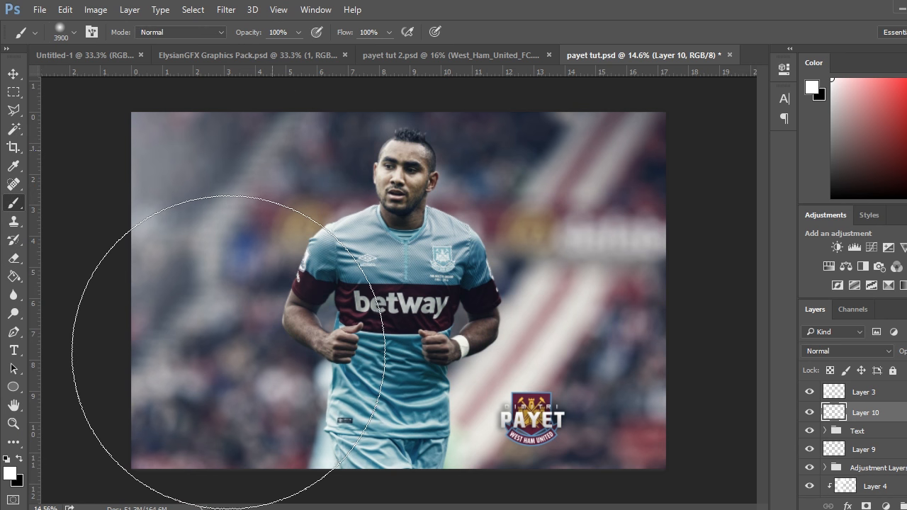
{"action": "left_click", "coordinate": [230, 350]}
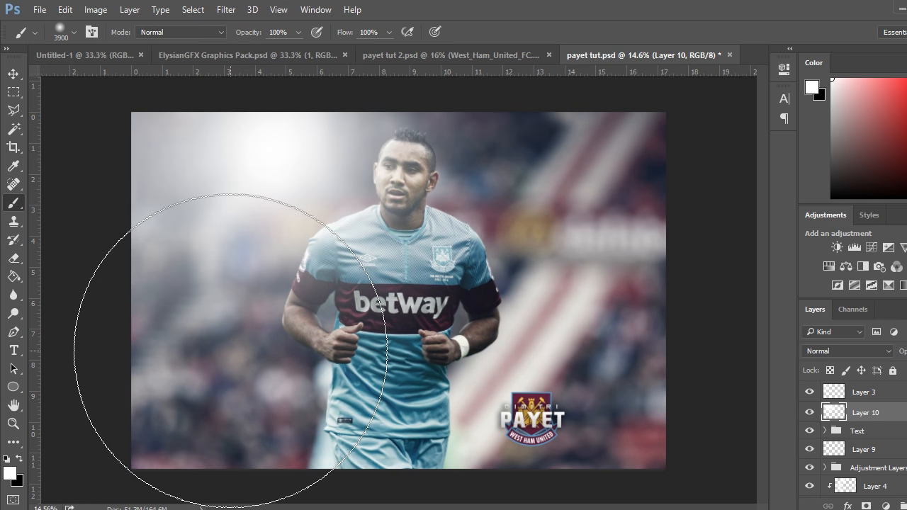
{"action": "left_click", "coordinate": [231, 350]}
Set the white light layer to Soft Light, reduce its opacity, and toggle its visibility to compare the effect
{"action": "left_click", "coordinate": [883, 351]}
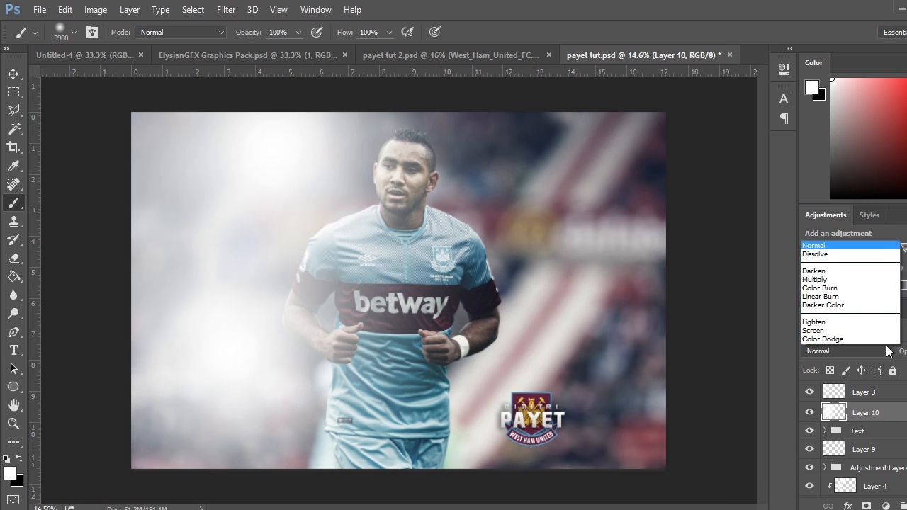
{"action": "left_click", "coordinate": [809, 211]}
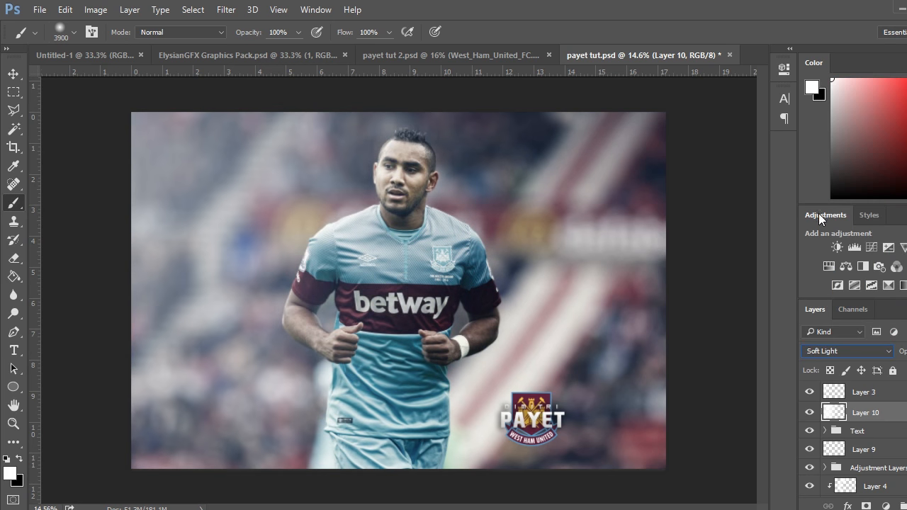
{"action": "left_click_drag", "start_coordinate": [904, 351], "coordinate": [875, 347]}
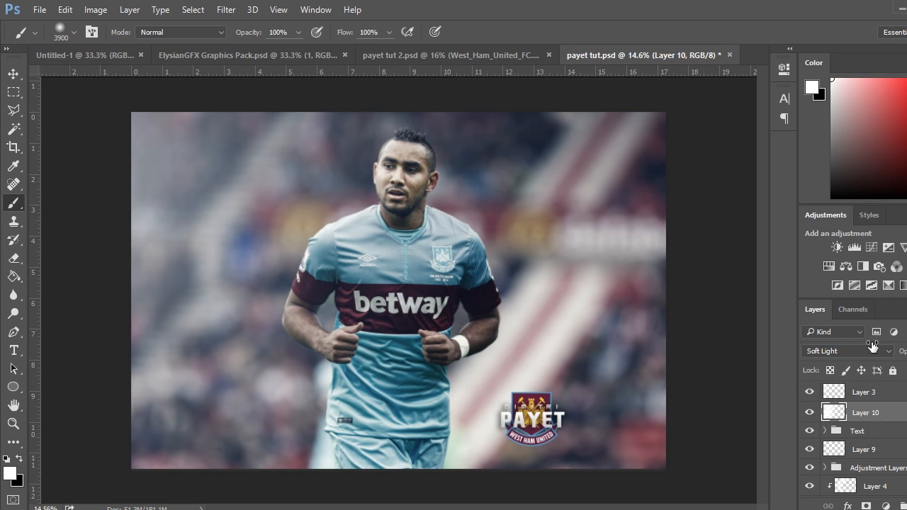
{"action": "left_click", "coordinate": [807, 411]}
{"action": "left_click", "coordinate": [809, 412]}
Darken the photo's right side with soft black 3900 px brush strokes on a new Soft Light layer, then lower that layer's opacity
{"action": "left_click", "coordinate": [906, 506]}
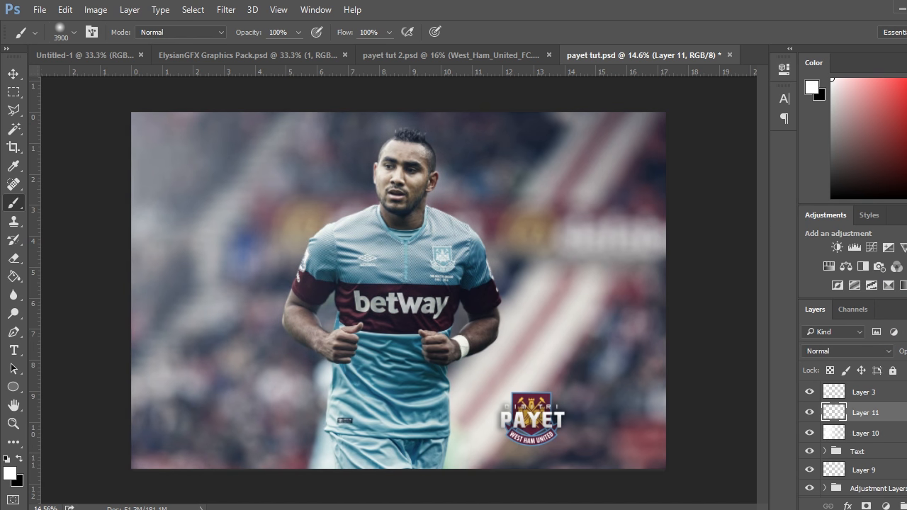
{"action": "left_click", "coordinate": [20, 458]}
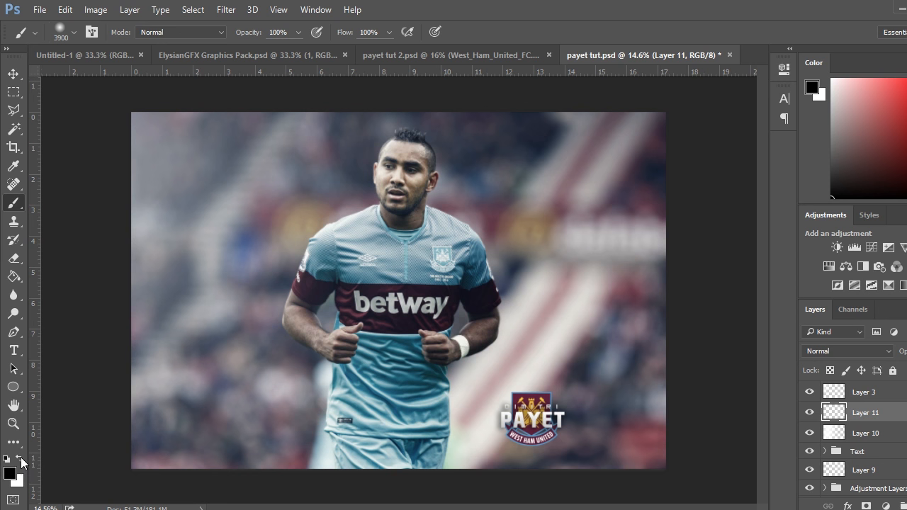
{"action": "left_click", "coordinate": [840, 351]}
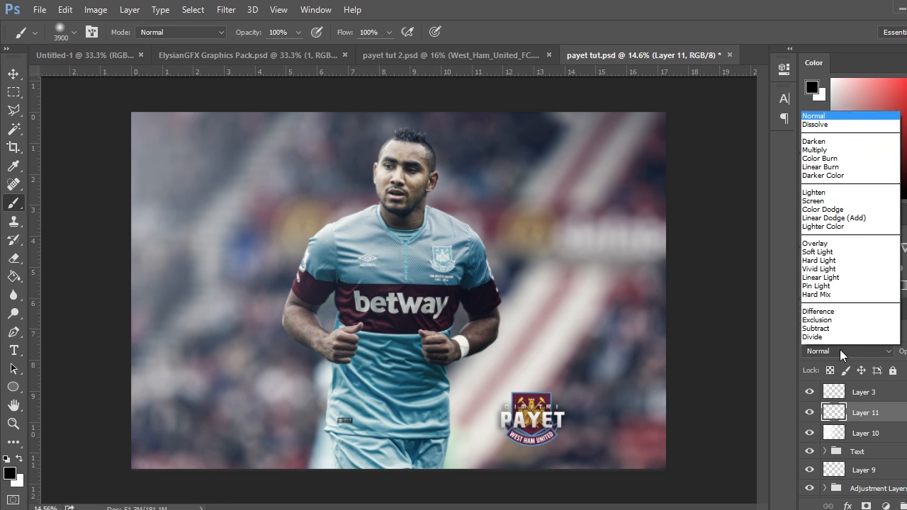
{"action": "left_click", "coordinate": [825, 212]}
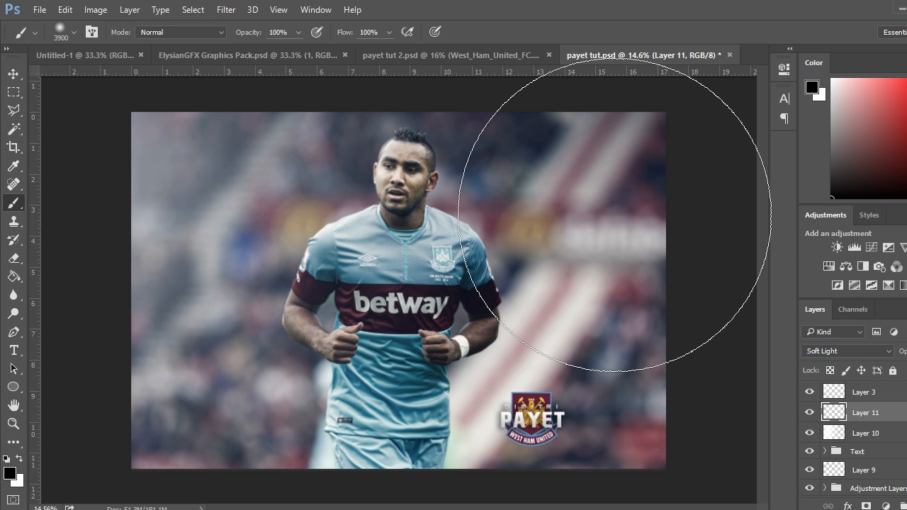
{"action": "left_click_drag", "start_coordinate": [615, 215], "coordinate": [580, 249]}
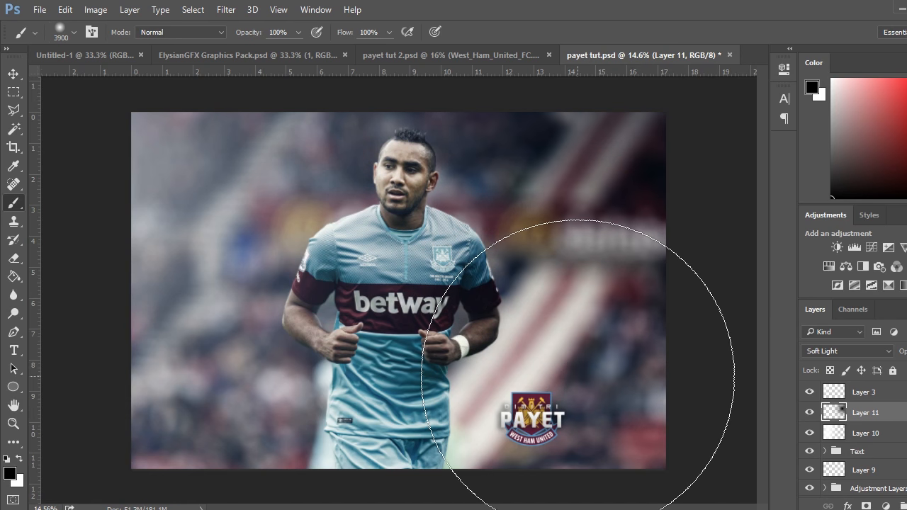
{"action": "left_click", "coordinate": [577, 376]}
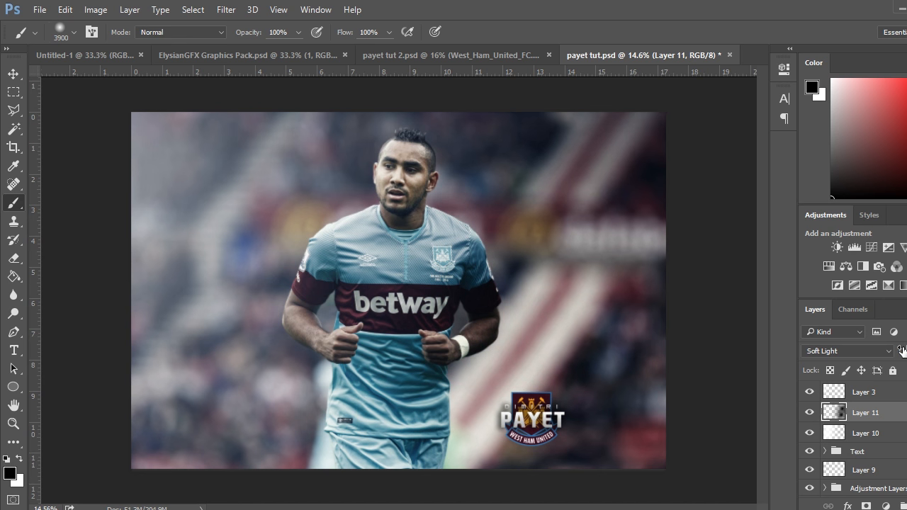
{"action": "left_click_drag", "start_coordinate": [902, 350], "coordinate": [888, 348]}
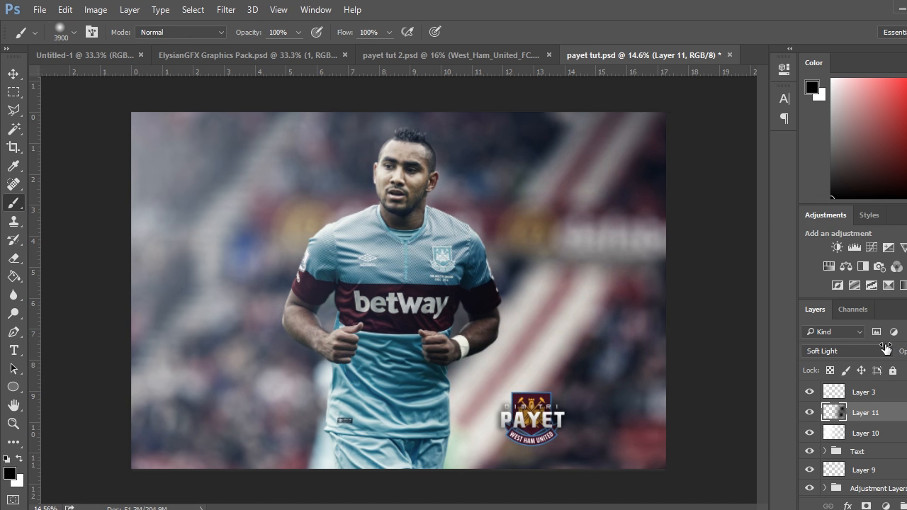